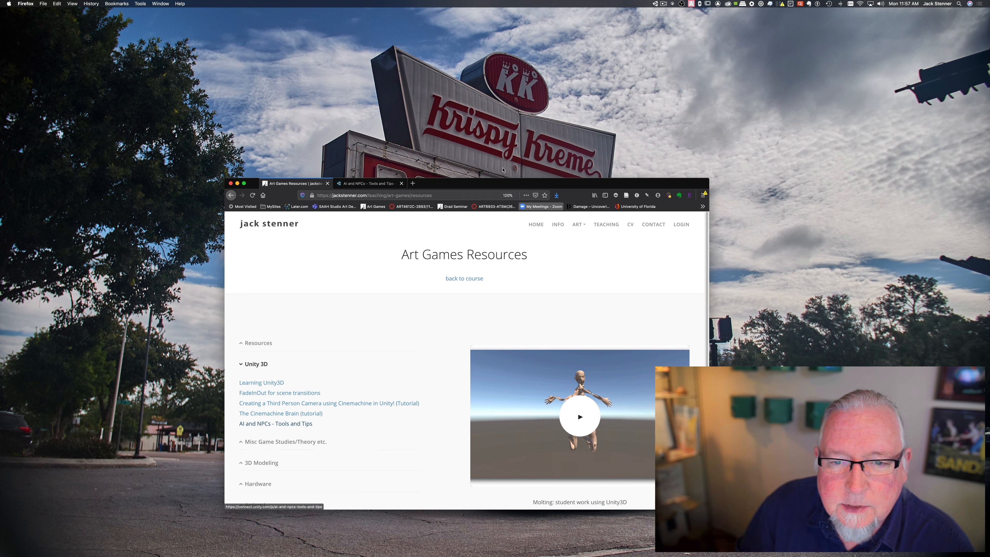
# Open the "AI and NPCs - Tools and Tips" article and skim its introduction and the "Where do we use AI?" section.
pyautogui.click(384, 185)
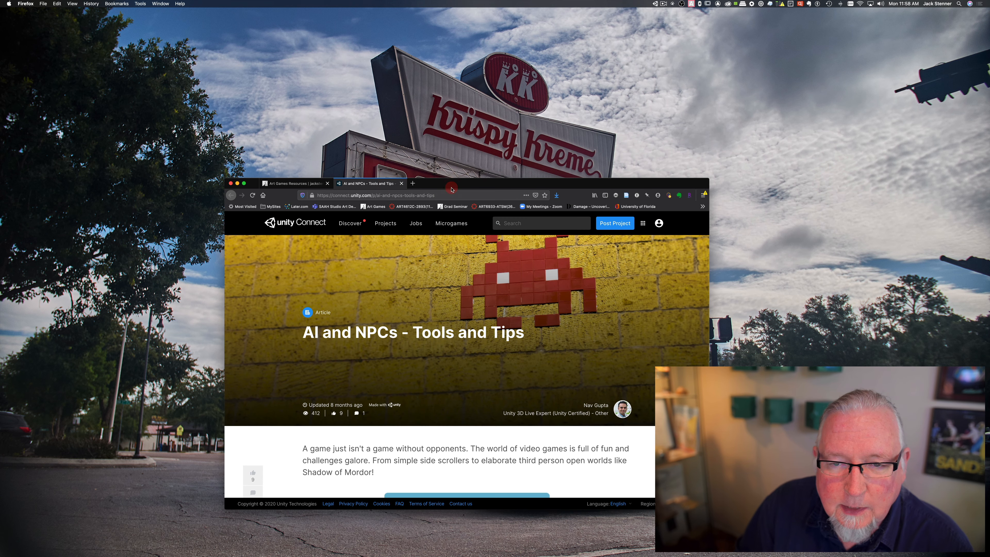
pyautogui.moveTo(452, 190); pyautogui.dragTo(460, 95)
pyautogui.click(372, 279)
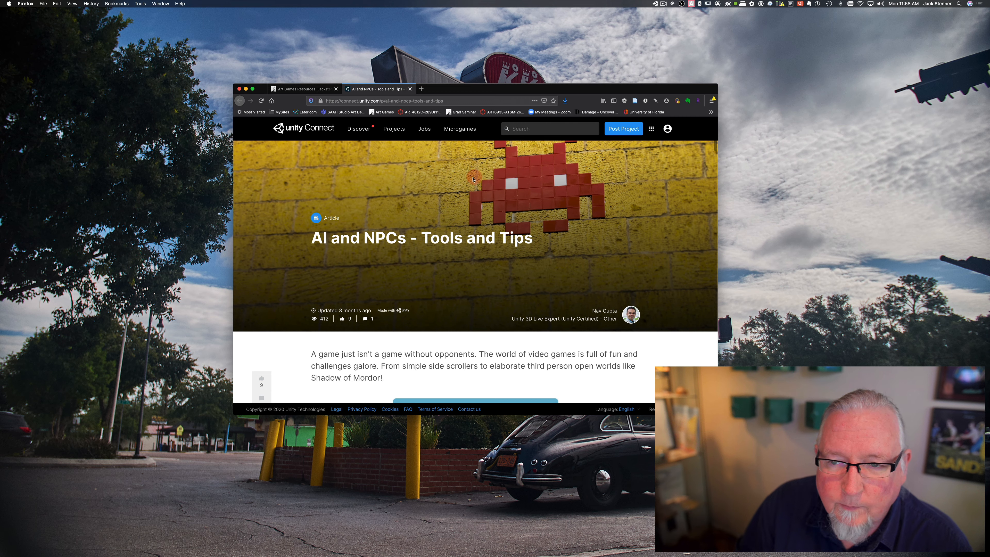
pyautogui.scroll(-3, 480, 329)
pyautogui.scroll(-5, 479, 329)
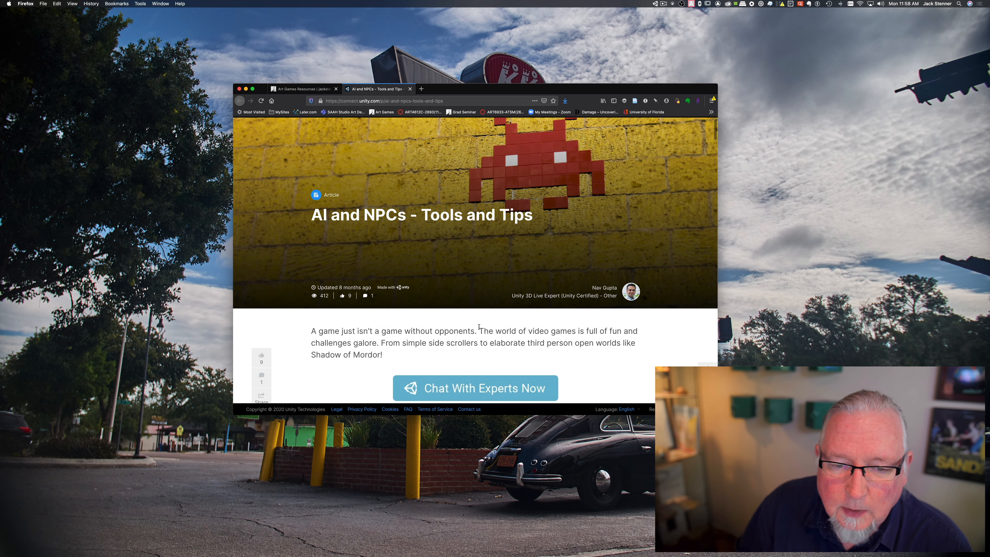
pyautogui.scroll(-15, 603, 328)
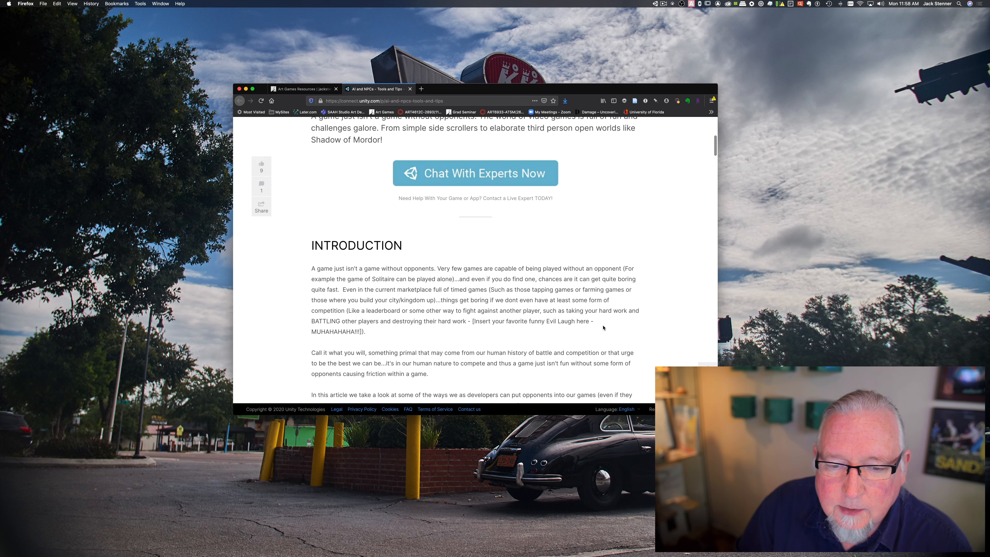
pyautogui.scroll(-10, 603, 327)
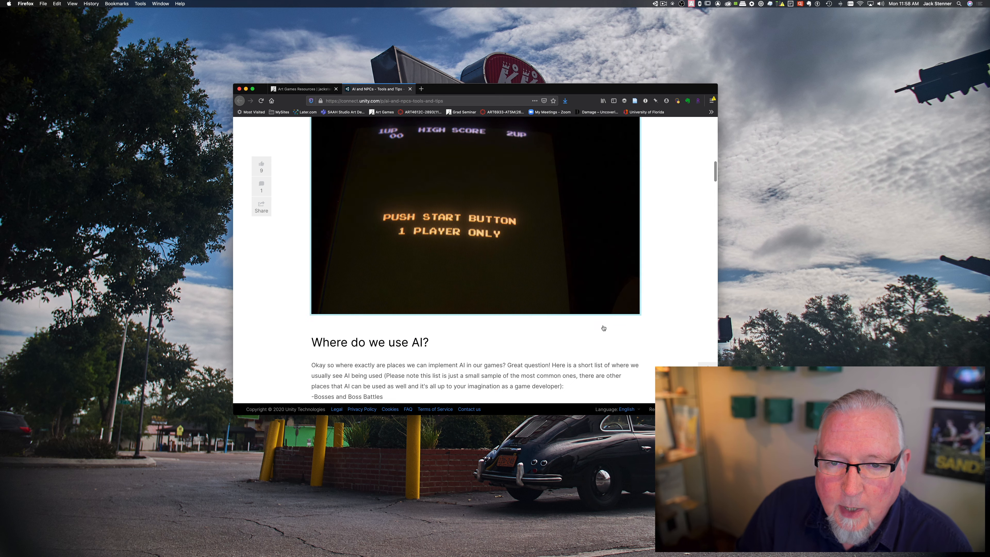
pyautogui.scroll(-2, 603, 328)
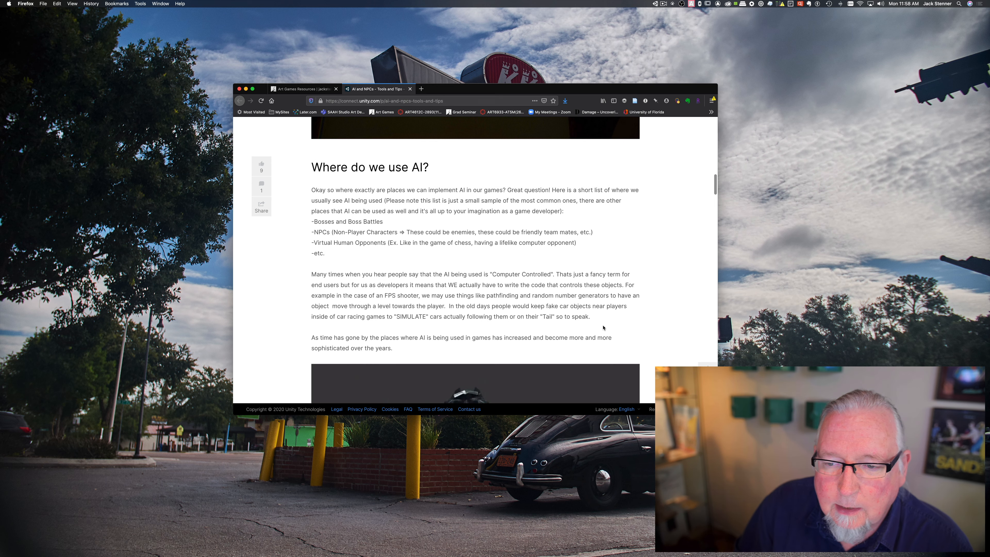
pyautogui.scroll(-1, 642, 326)
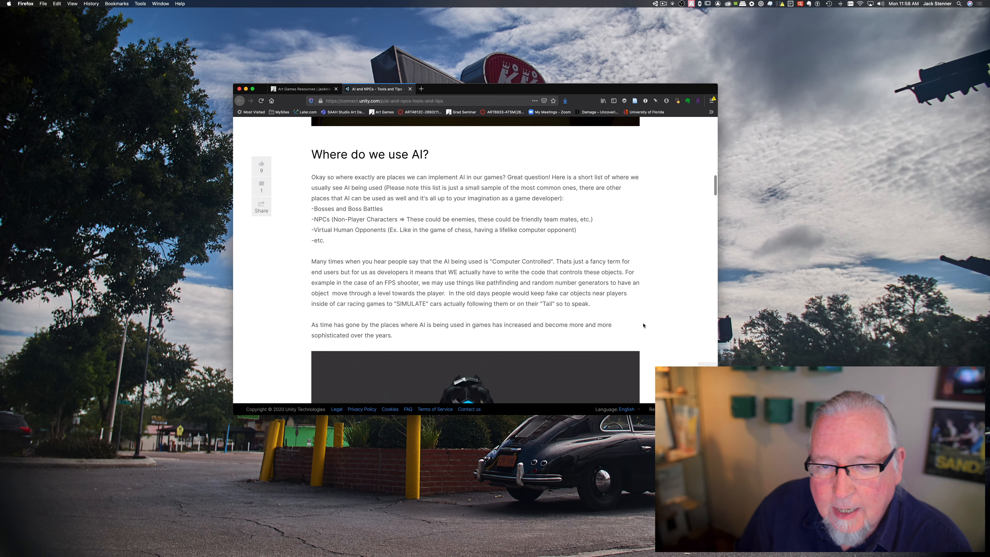
pyautogui.scroll(-1, 644, 325)
pyautogui.scroll(20, 644, 326)
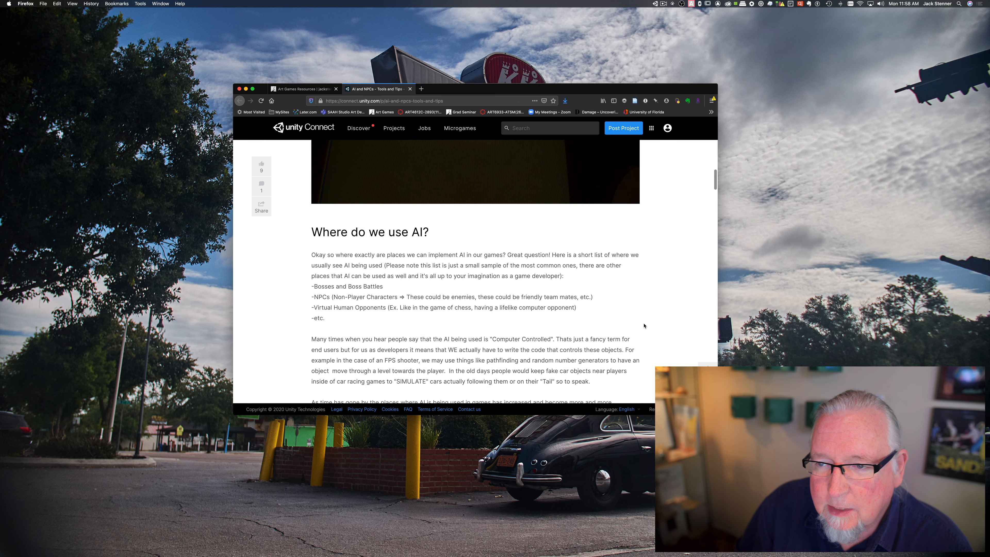
pyautogui.scroll(8, 644, 325)
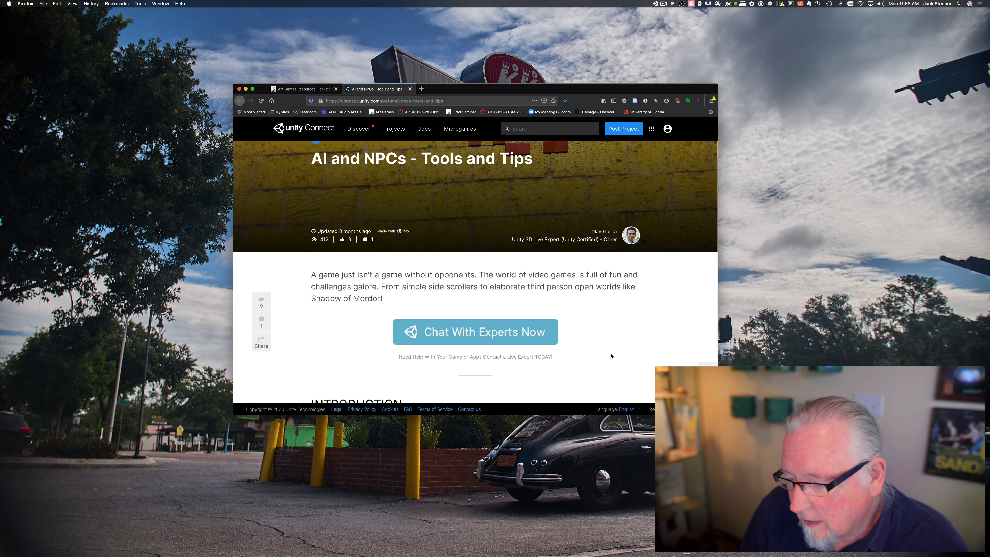
# Read through the article from the introduction down to the Eliot AI Free section and its embedded tutorial video.
pyautogui.scroll(-2, 546, 369)
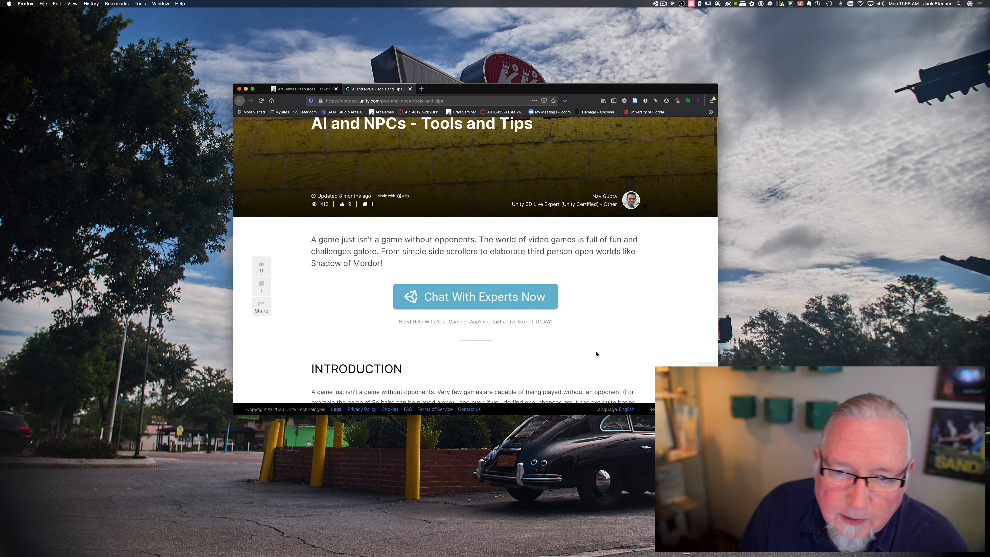
pyautogui.scroll(-5, 597, 353)
pyautogui.scroll(-5, 597, 354)
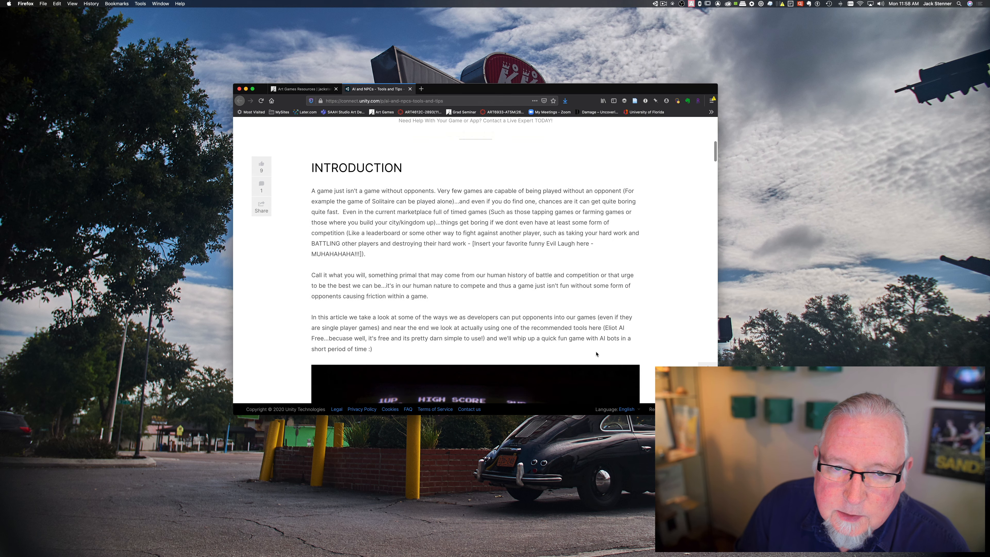
pyautogui.scroll(-7, 596, 354)
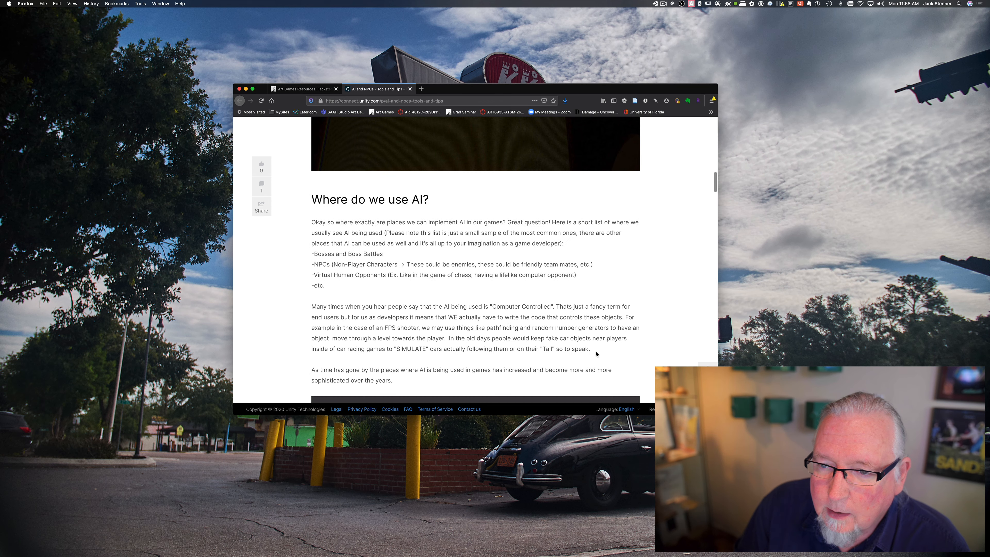
pyautogui.scroll(-10, 596, 354)
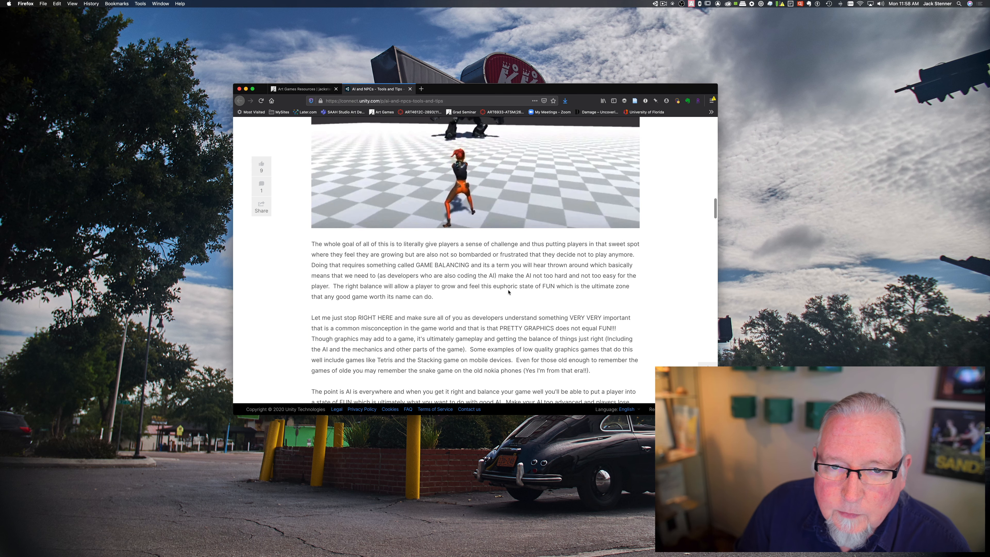
pyautogui.scroll(-12, 495, 318)
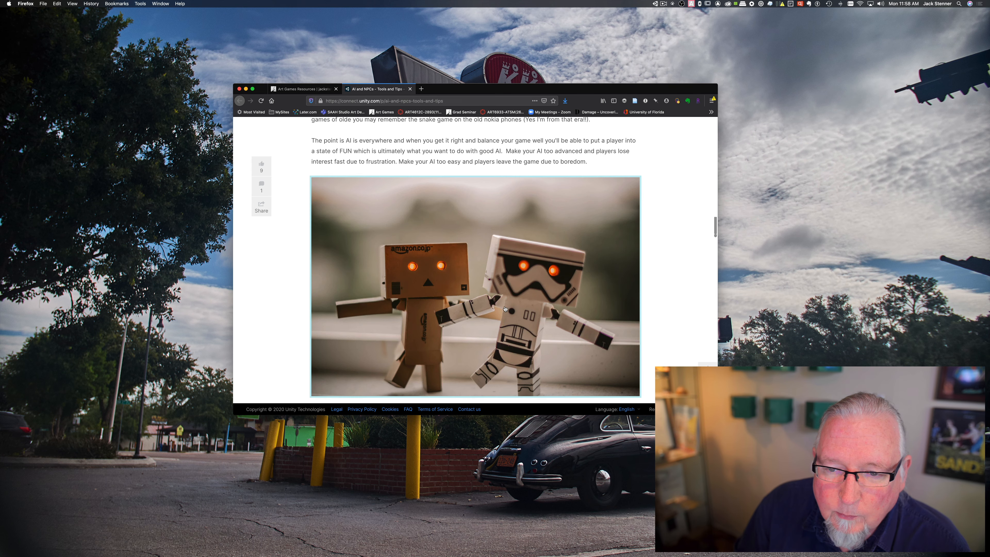
pyautogui.scroll(-15, 504, 307)
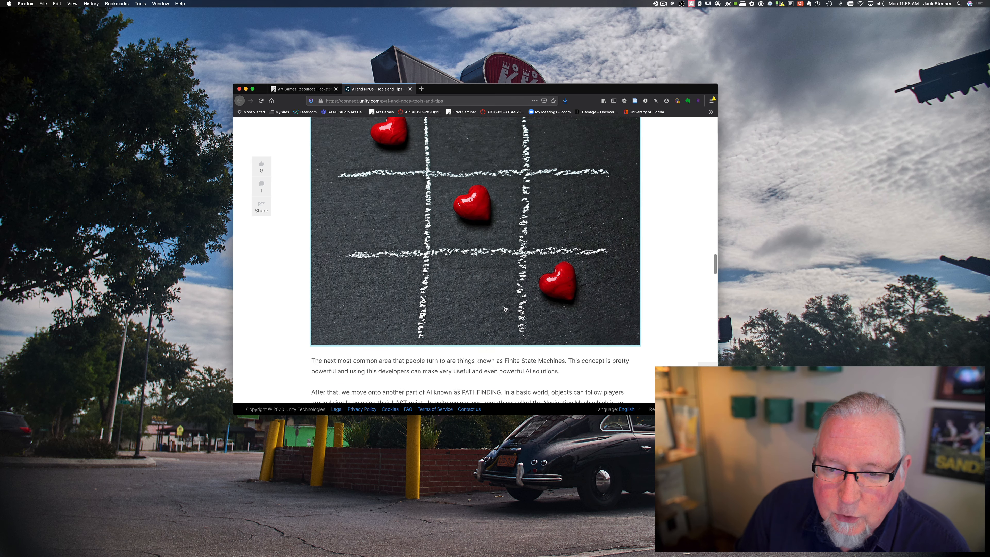
pyautogui.scroll(-18, 504, 308)
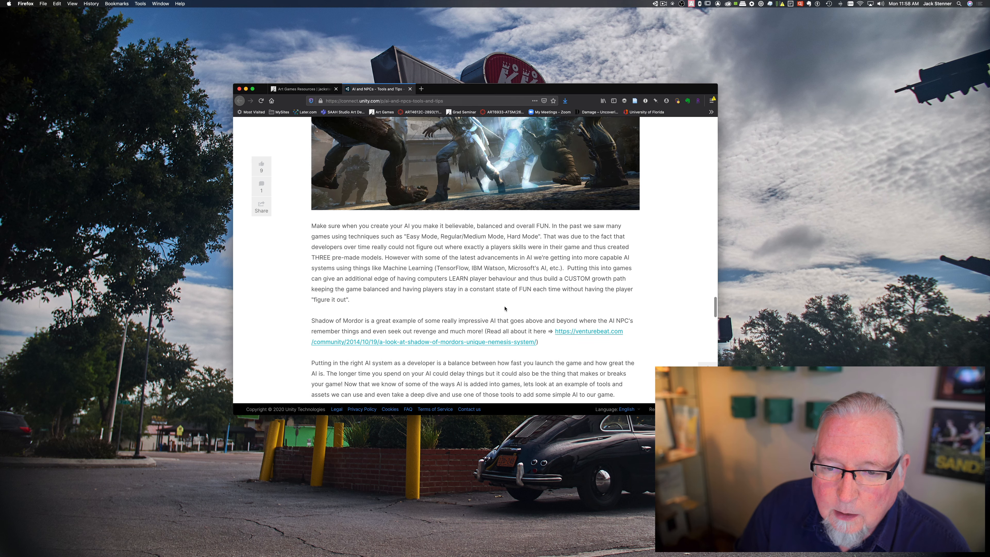
pyautogui.scroll(-6, 505, 308)
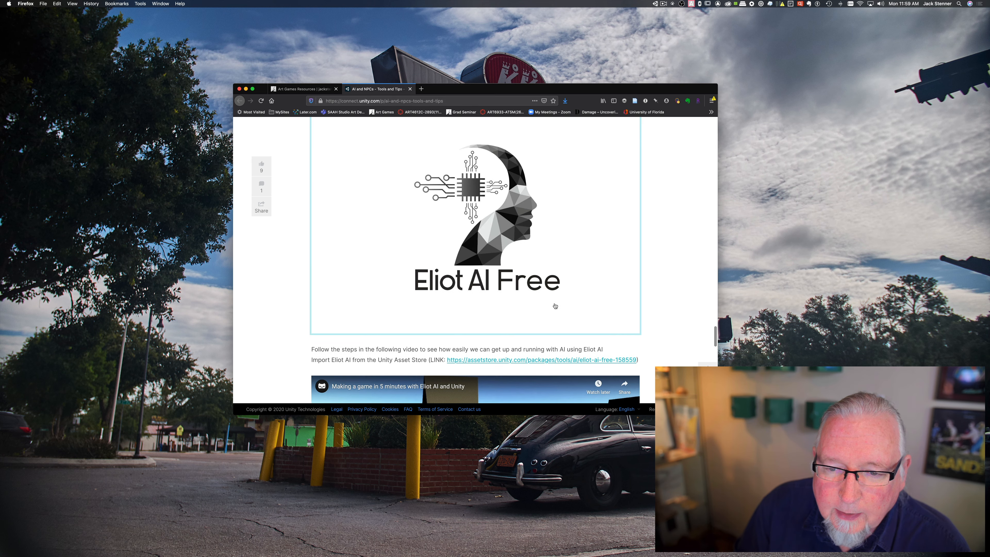
pyautogui.scroll(1, 555, 306)
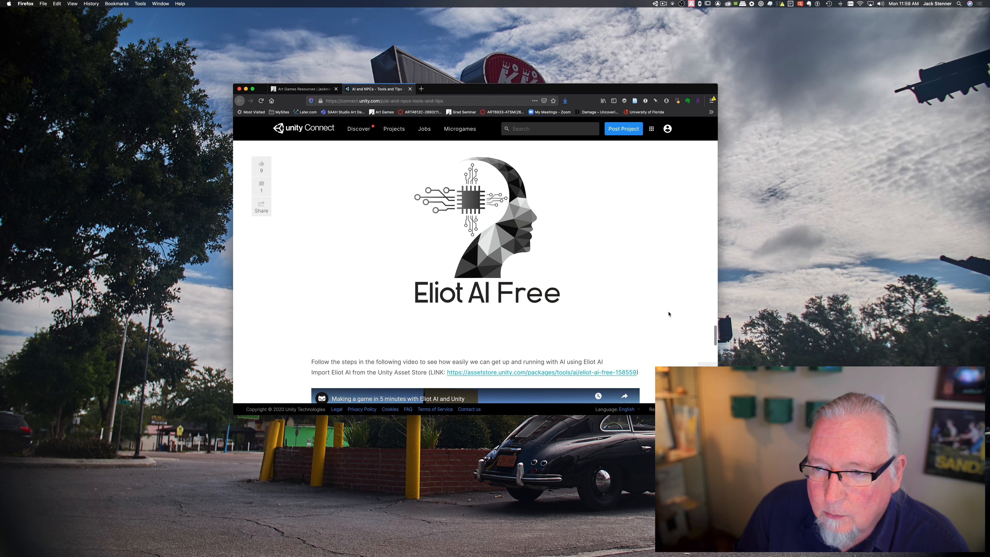
pyautogui.scroll(-5, 664, 344)
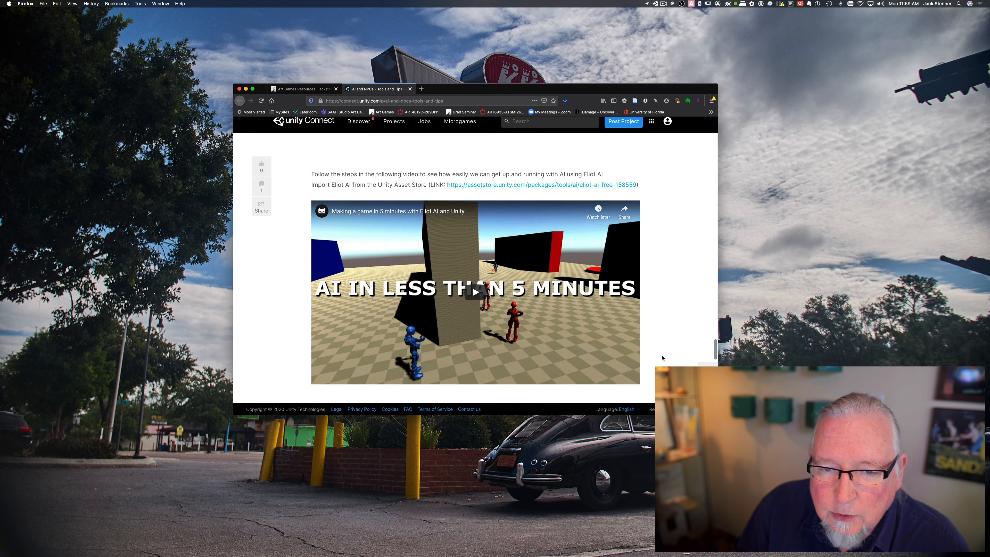
pyautogui.scroll(-1, 663, 358)
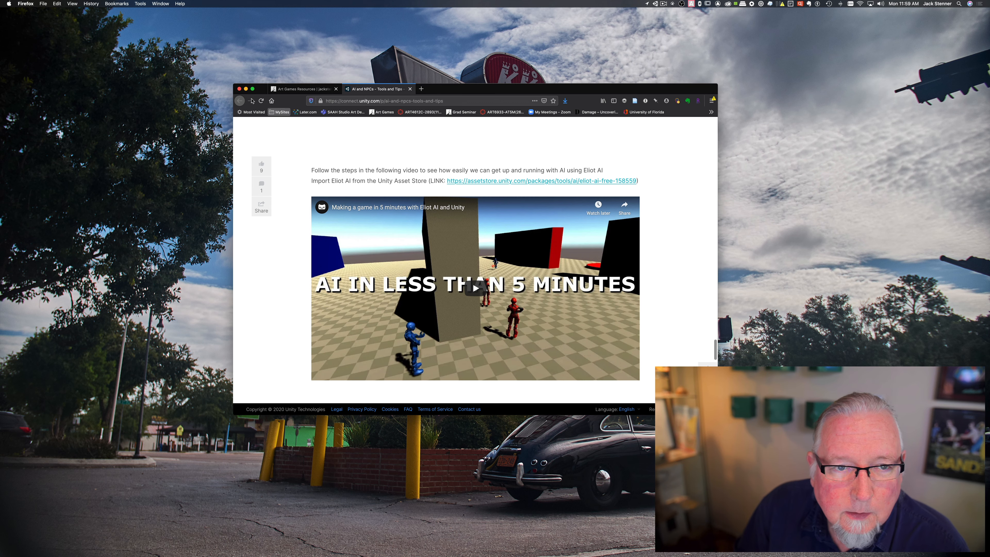
# Minimize the browser, switch to the Unity NavMesh project, and play SampleScene to watch the player ball's navigation before stopping it.
pyautogui.click(246, 89)
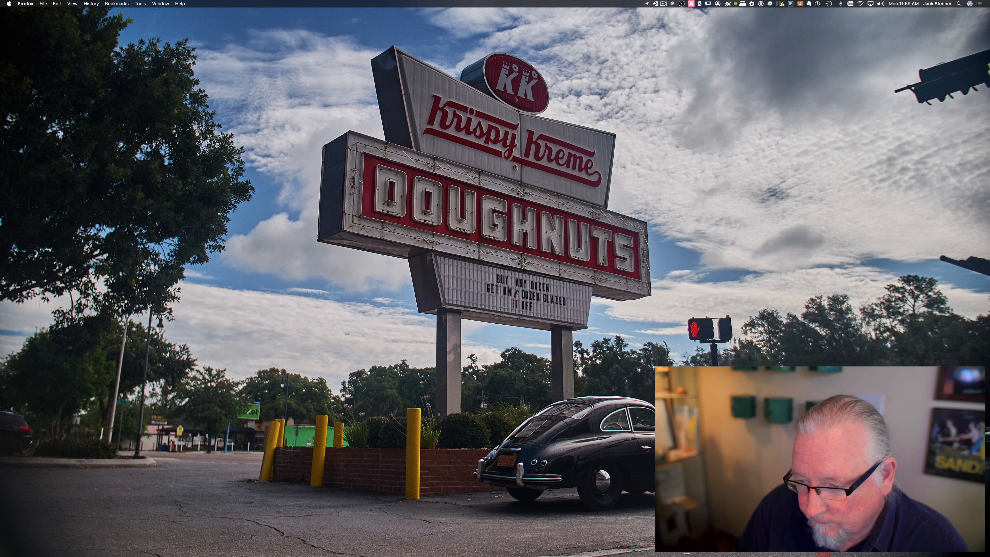
pyautogui.moveTo(832, 554)
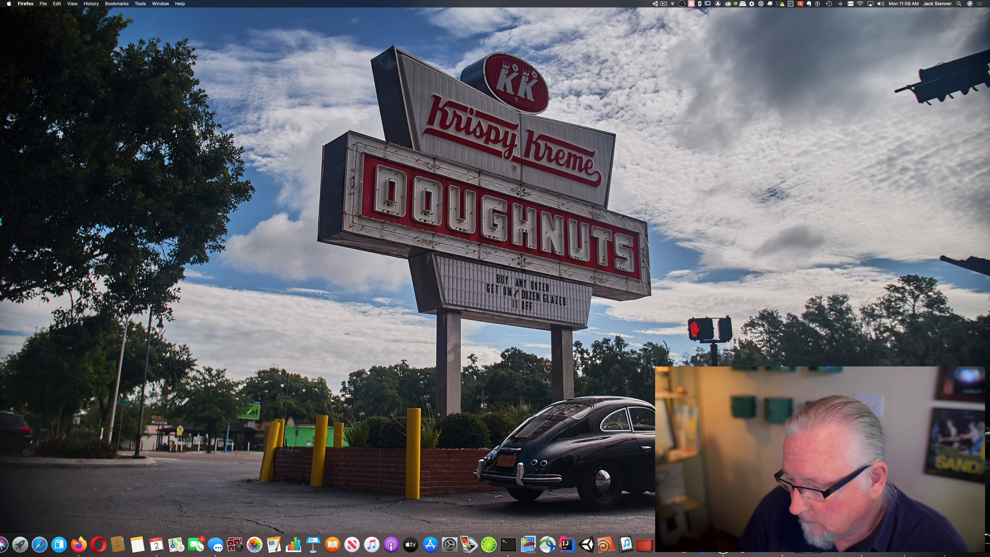
pyautogui.click(938, 546)
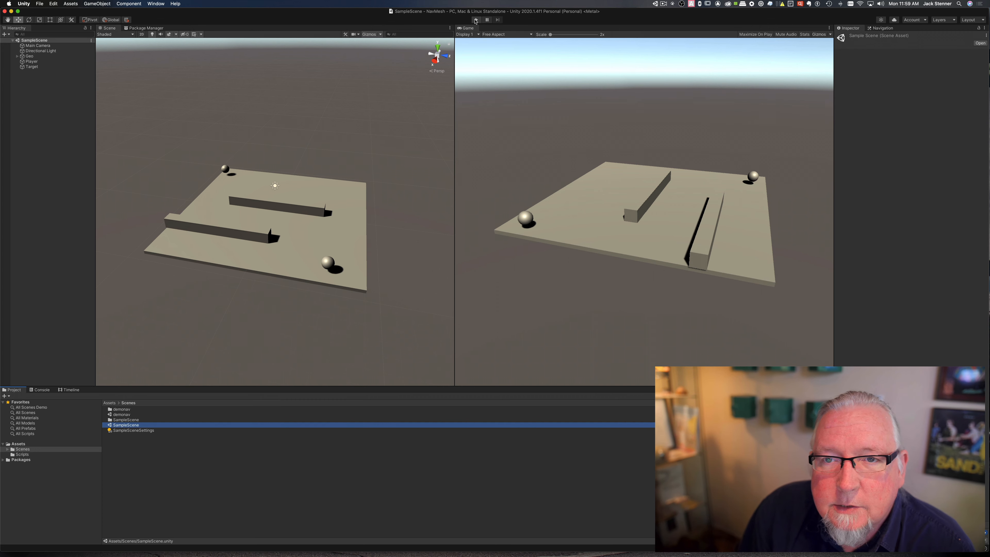
pyautogui.click(476, 20)
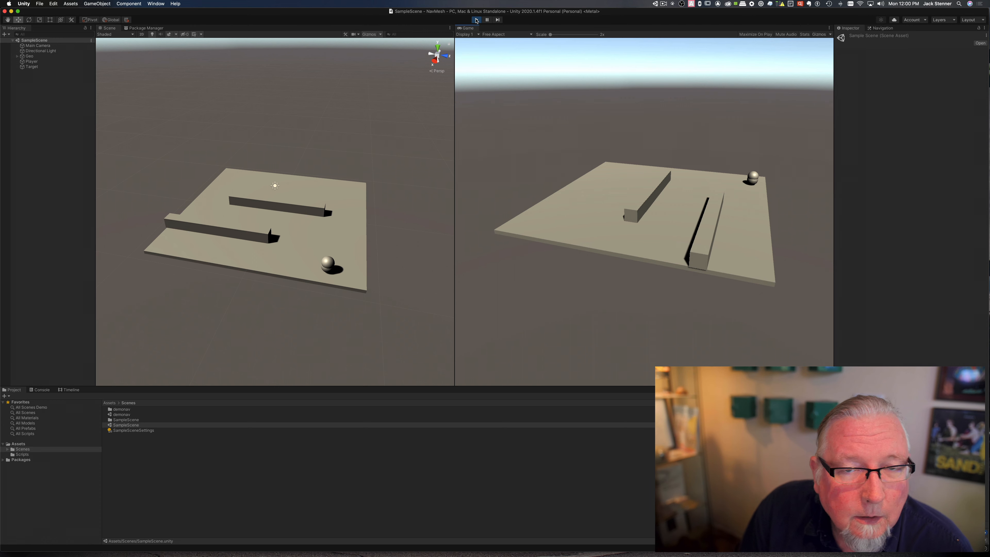
pyautogui.click(476, 21)
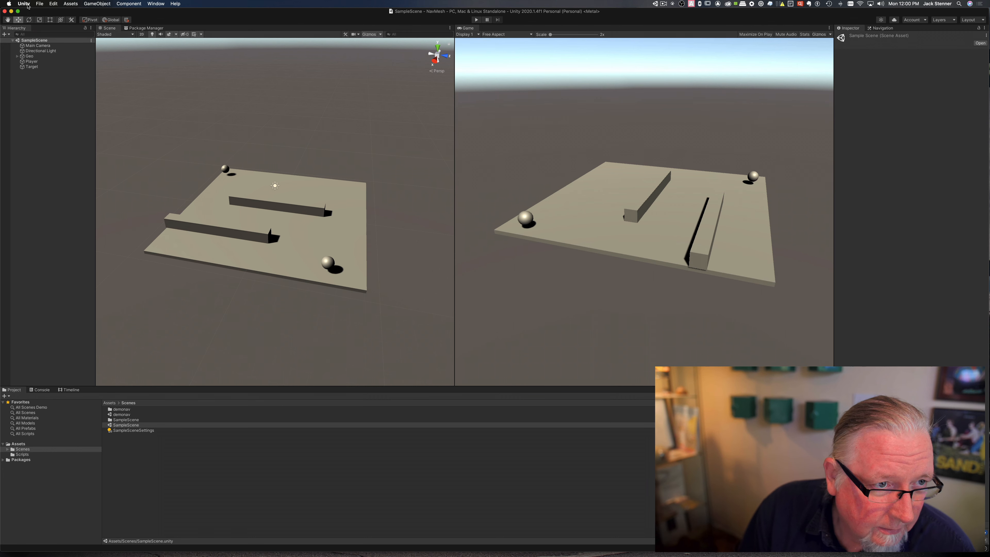
# Create a new scene in the NavMesh project in place of the open SampleScene.
pyautogui.click(39, 4)
pyautogui.click(46, 10)
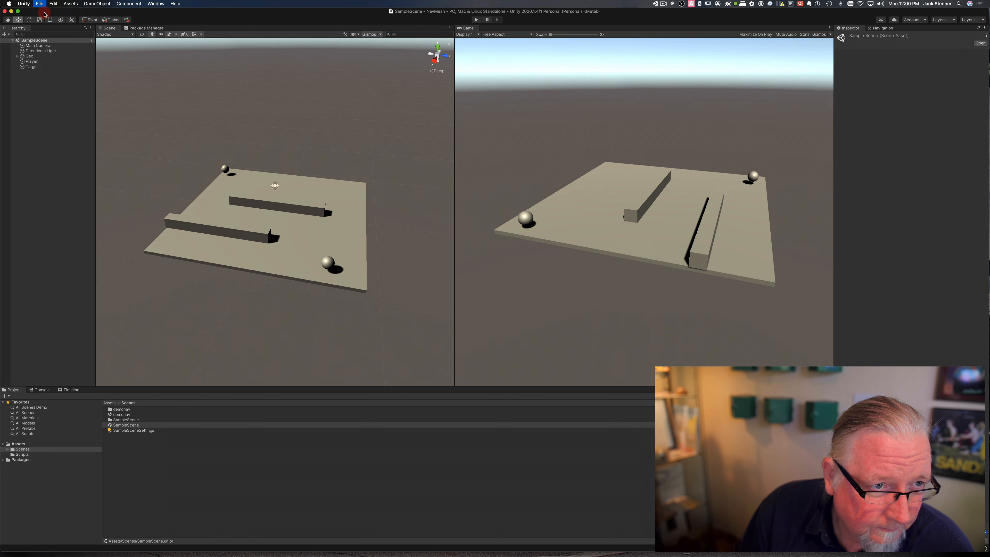
pyautogui.click(393, 154)
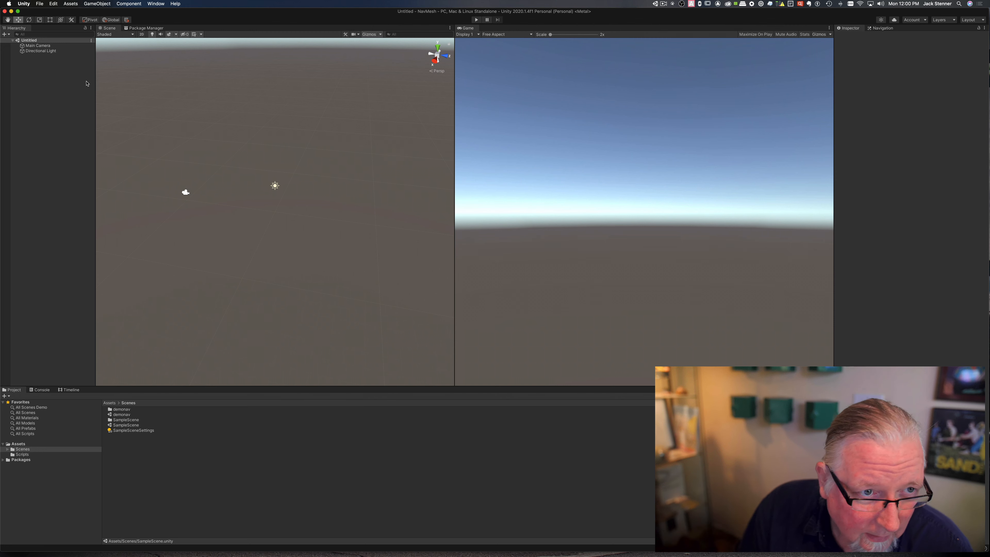
# Save the new scene as "demo" in the project's Assets/Scenes folder.
pyautogui.click(39, 3)
pyautogui.click(46, 29)
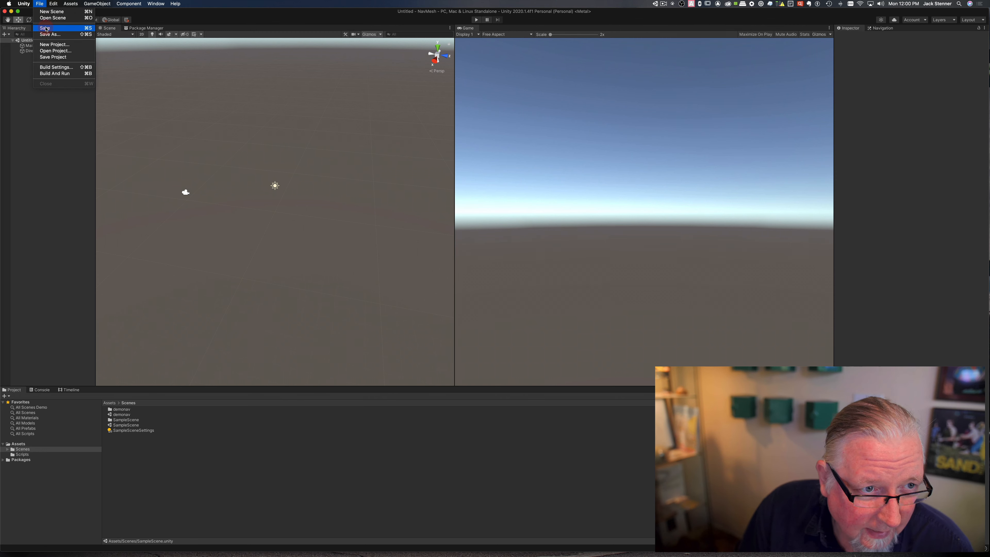
pyautogui.click(399, 247)
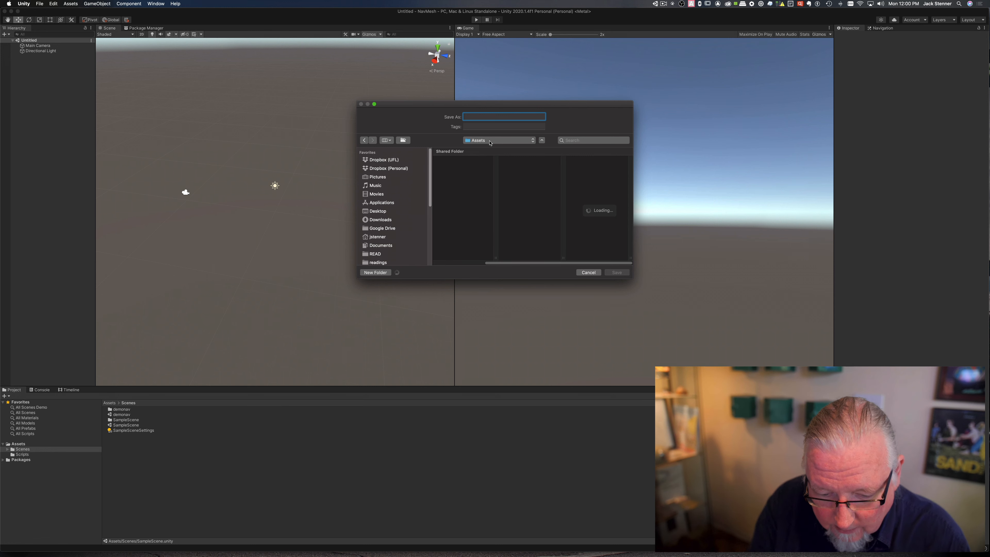
pyautogui.write('demonav')
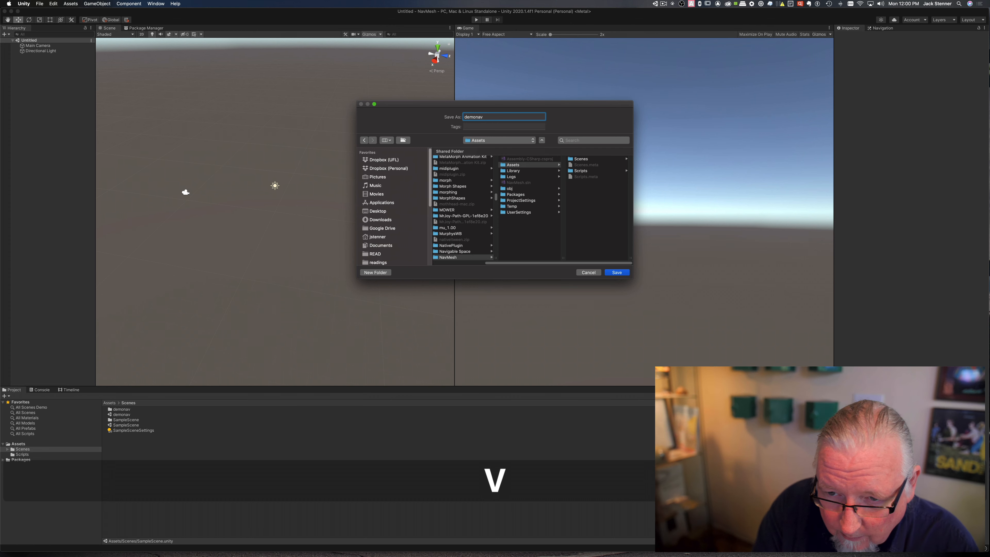
pyautogui.press('BackSpace')
pyautogui.press('BackSpace')
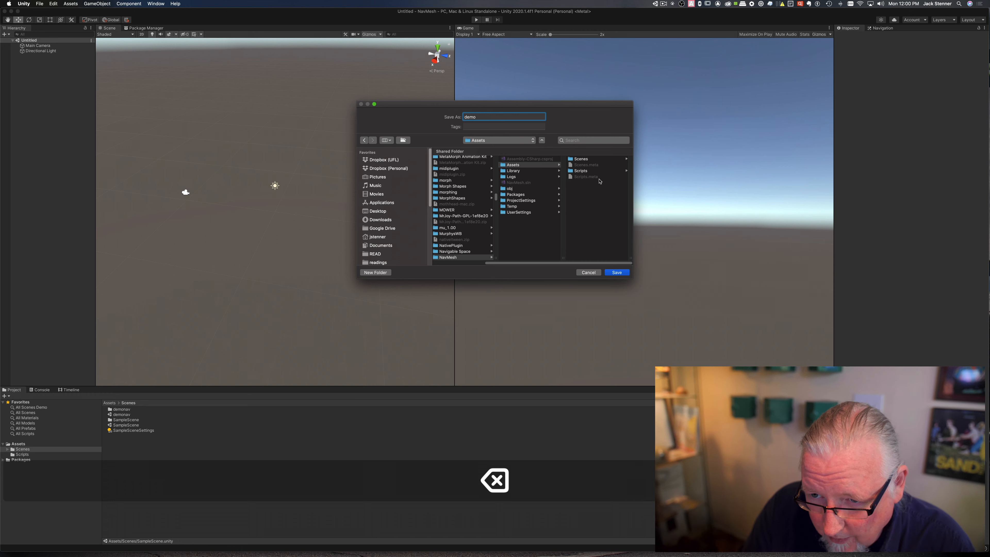
pyautogui.click(582, 159)
pyautogui.click(619, 273)
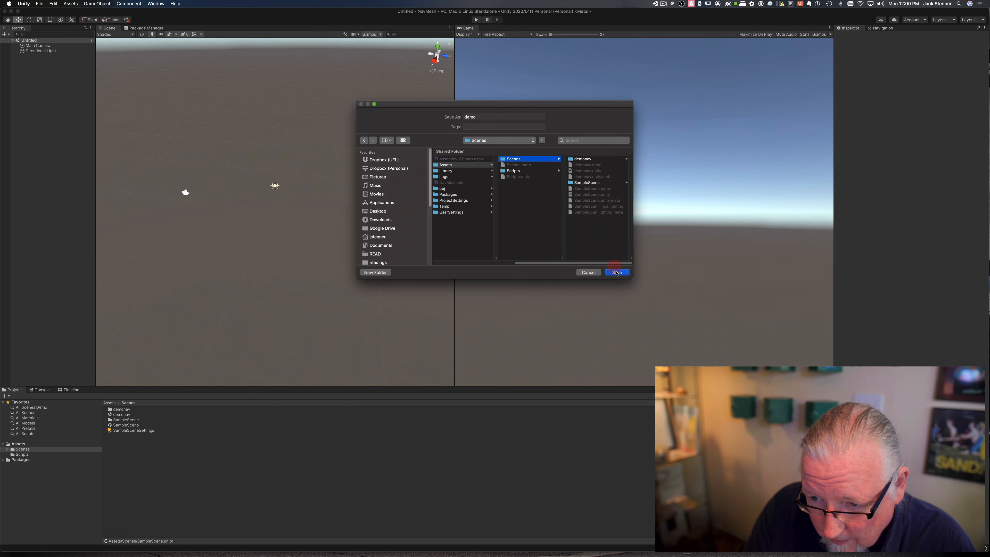
pyautogui.click(618, 274)
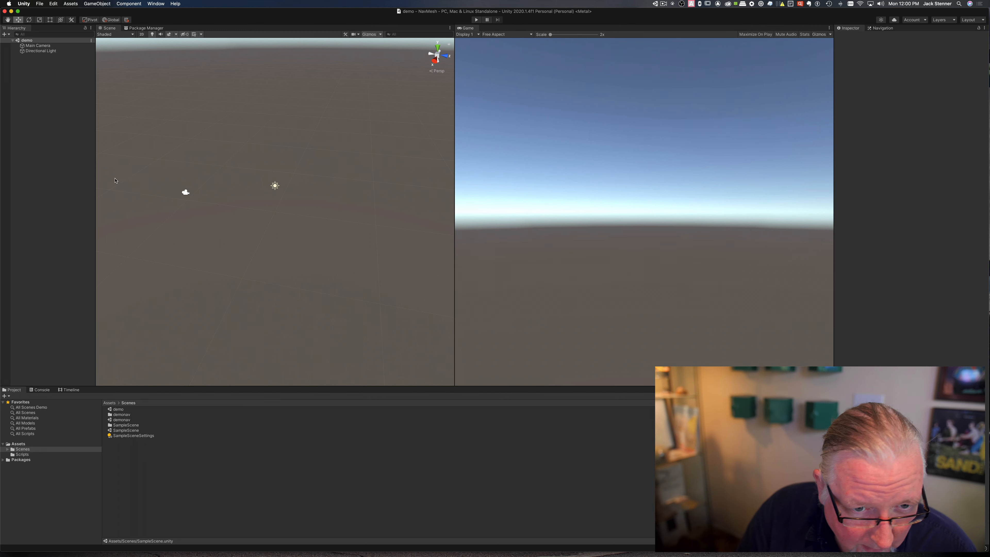
# Create an empty game object at the root of the demo scene's hierarchy.
pyautogui.rightClick(32, 70)
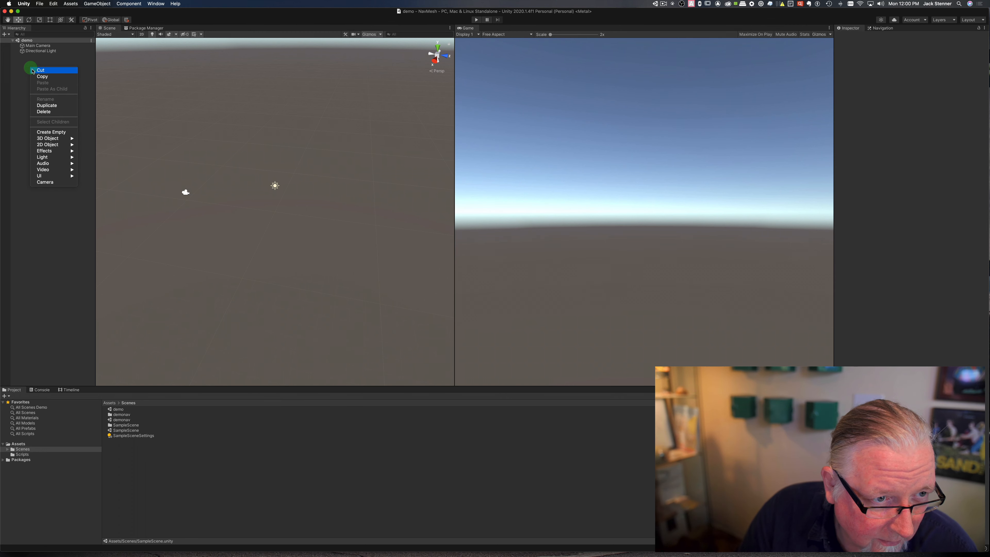
pyautogui.click(48, 132)
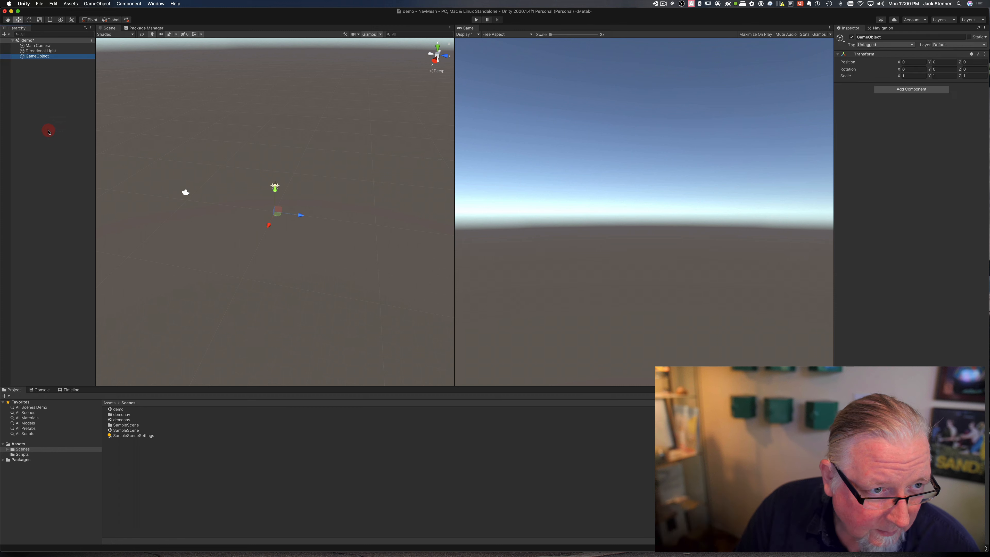
# Rename the empty game object as Geo.
pyautogui.click(40, 57)
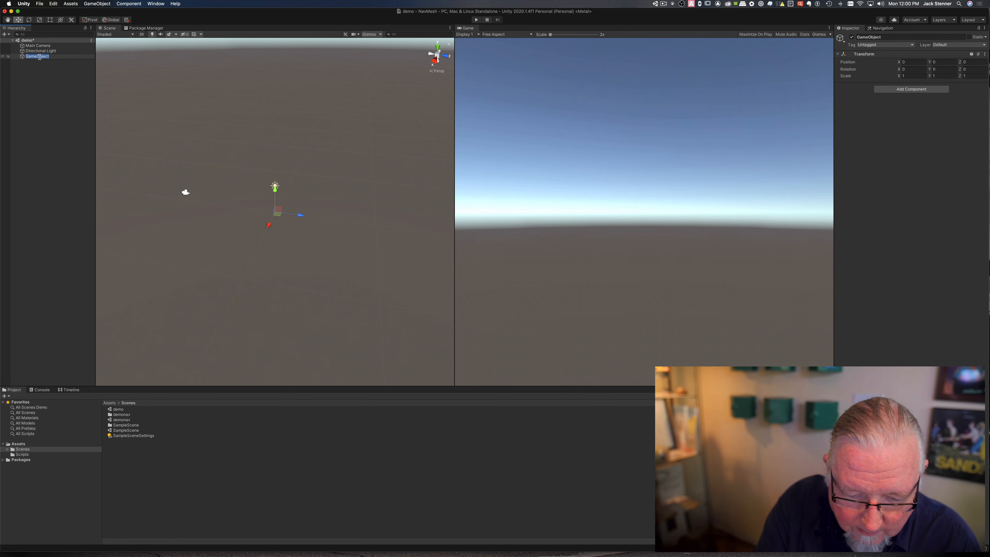
pyautogui.write('Geo')
pyautogui.press('Return')
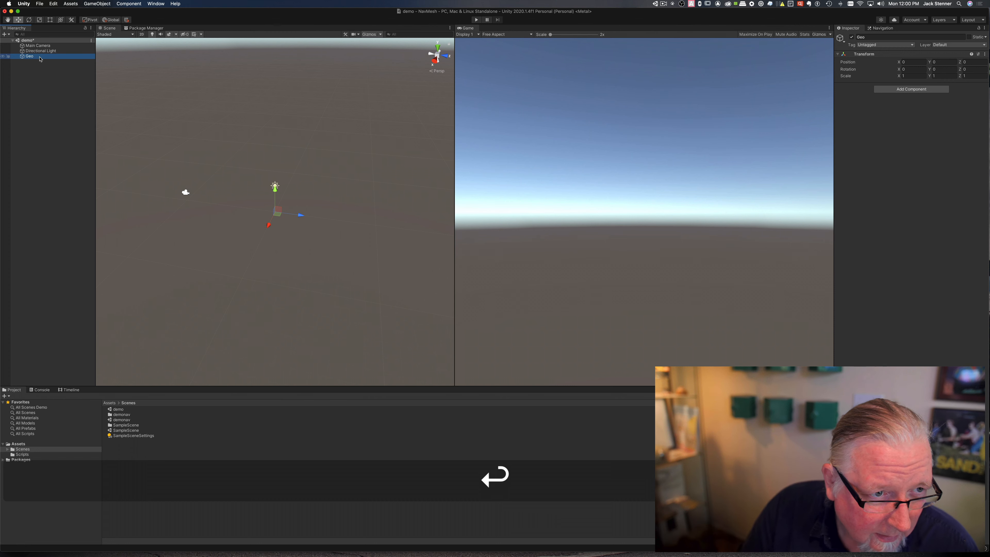
# Add a cube as a child of Geo and scale it into a flat slab of about 25 × 0.46 × 25.
pyautogui.rightClick(40, 58)
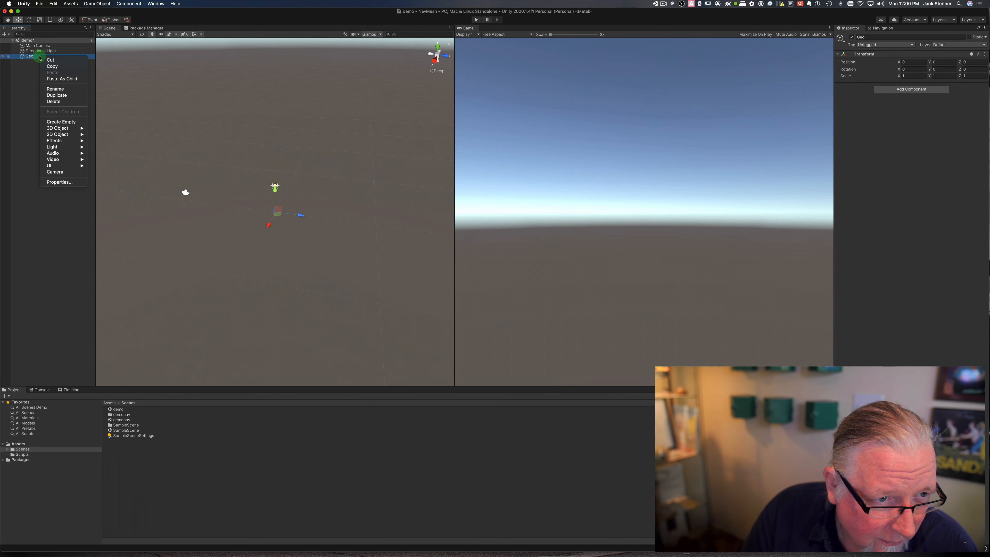
pyautogui.moveTo(64, 128)
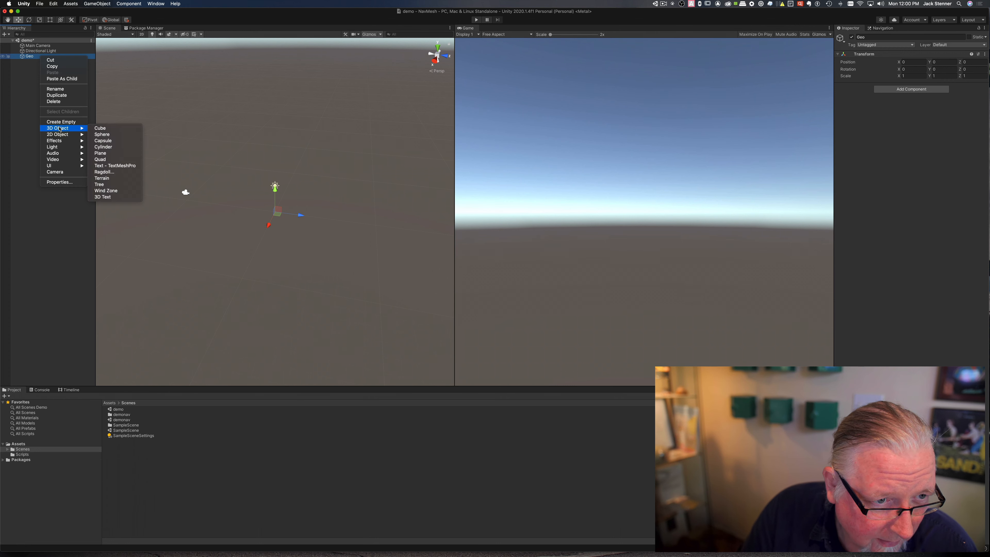
pyautogui.click(99, 129)
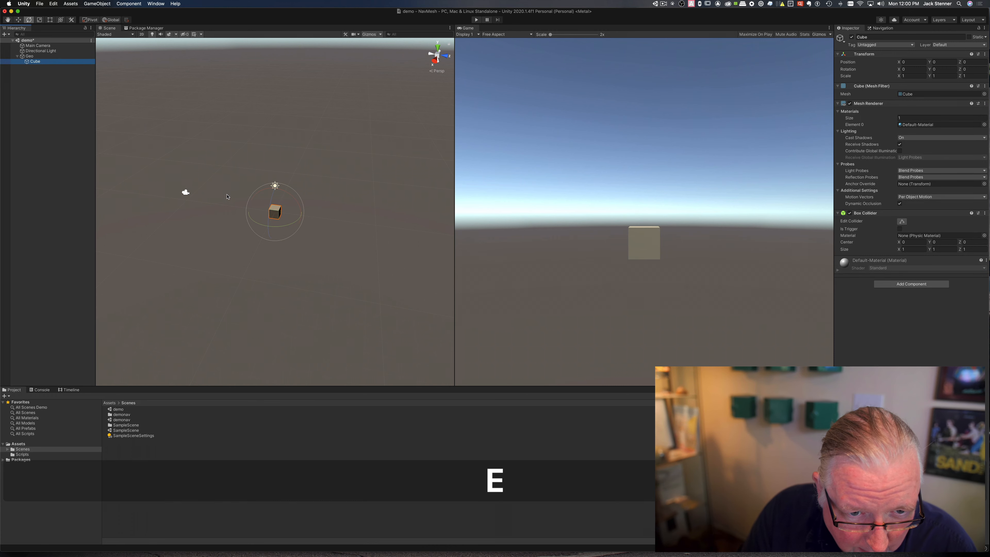
pyautogui.press('r')
pyautogui.moveTo(274, 214); pyautogui.dragTo(616, 245)
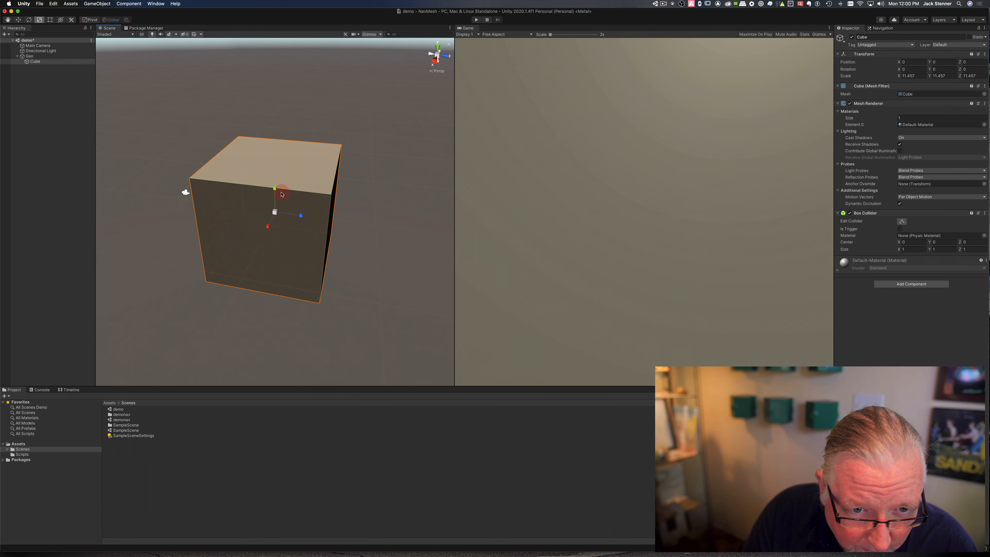
pyautogui.moveTo(276, 195); pyautogui.dragTo(278, 213)
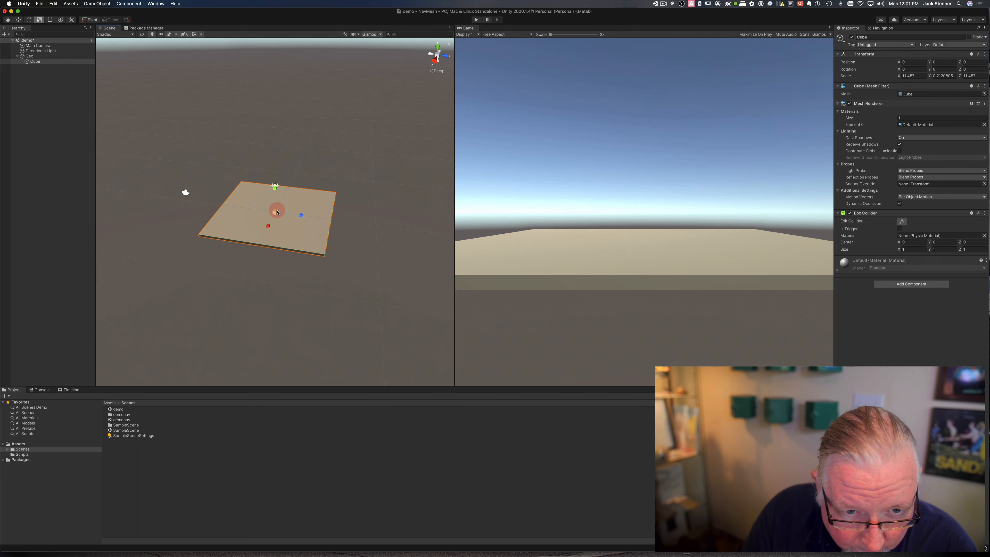
pyautogui.press('r')
pyautogui.moveTo(276, 214); pyautogui.dragTo(315, 218)
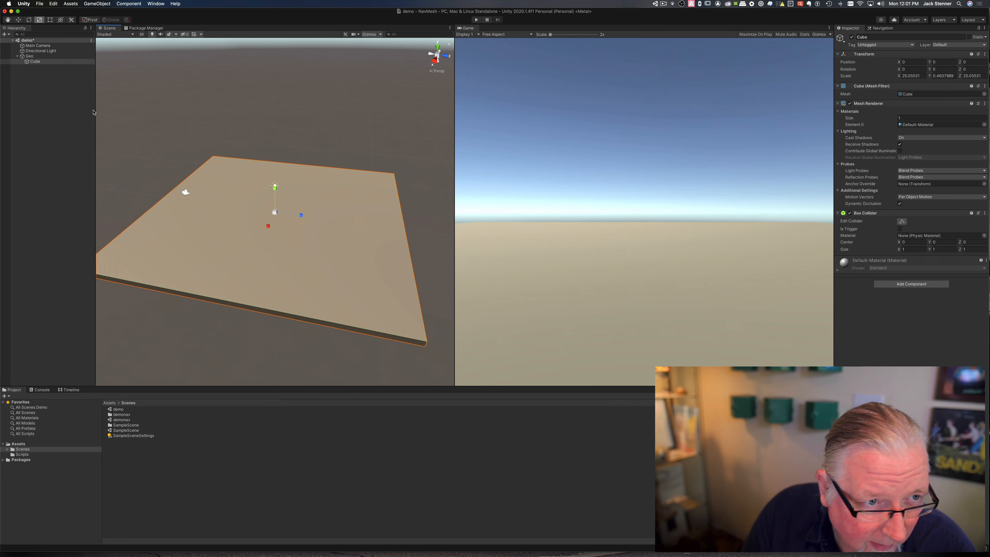
# Rename the slab cube under Geo as Ground.
pyautogui.click(36, 62)
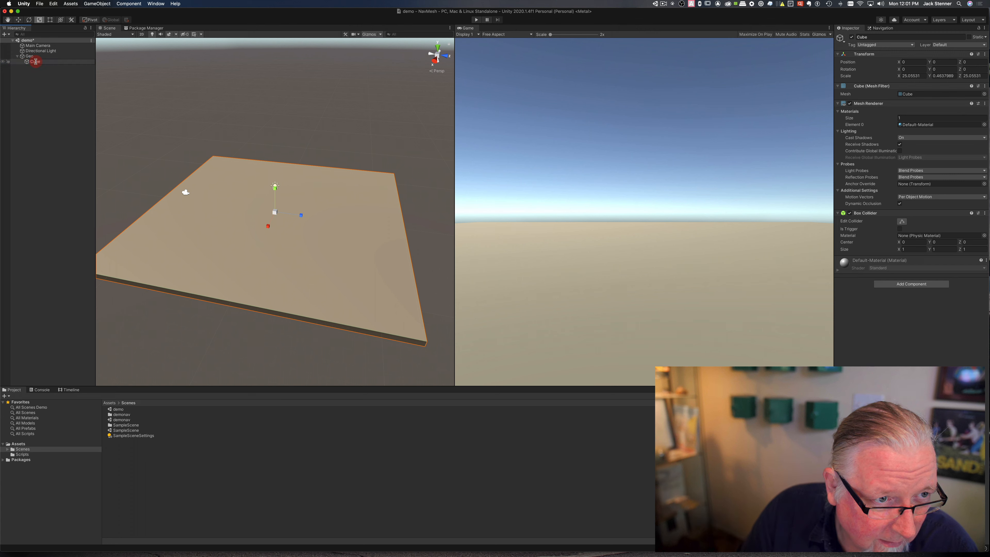
pyautogui.moveTo(50, 62); pyautogui.dragTo(24, 62)
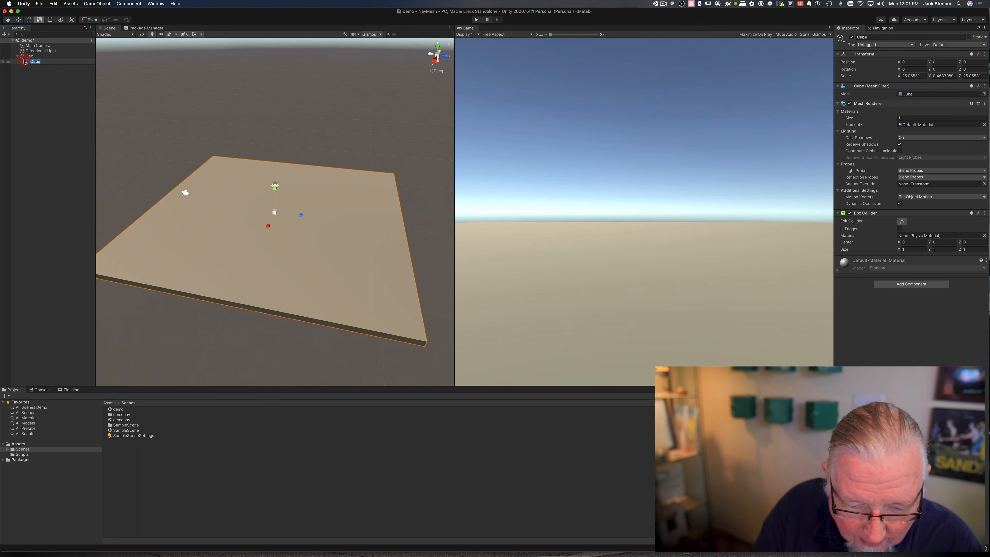
pyautogui.write('Ground')
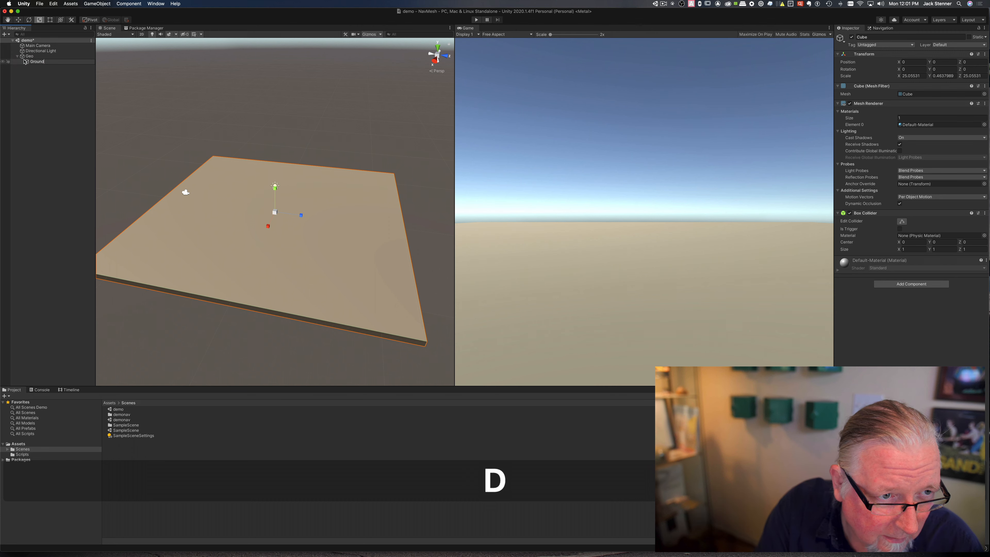
pyautogui.press('Return')
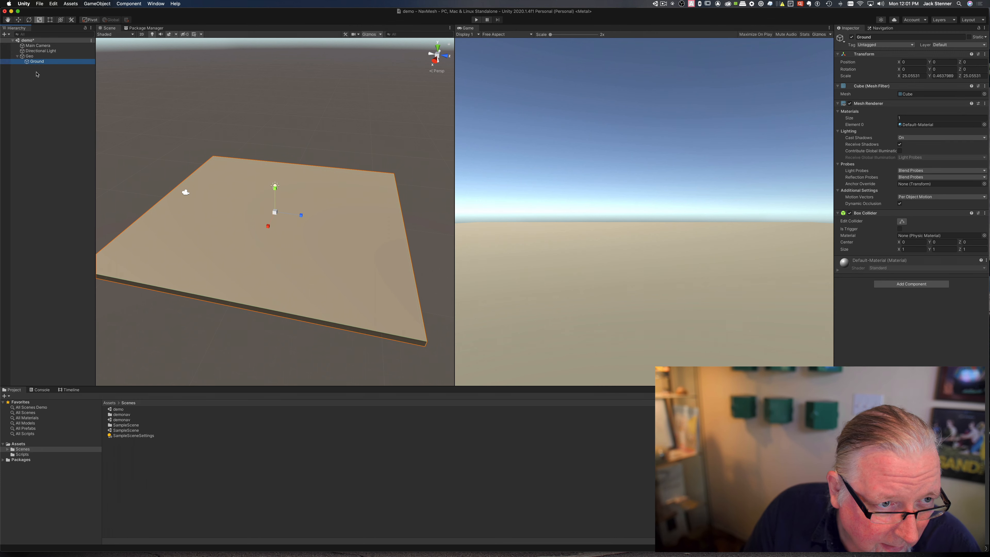
# Add another cube as a child of Geo and raise it onto the ground slab at about Y 0.81.
pyautogui.rightClick(37, 74)
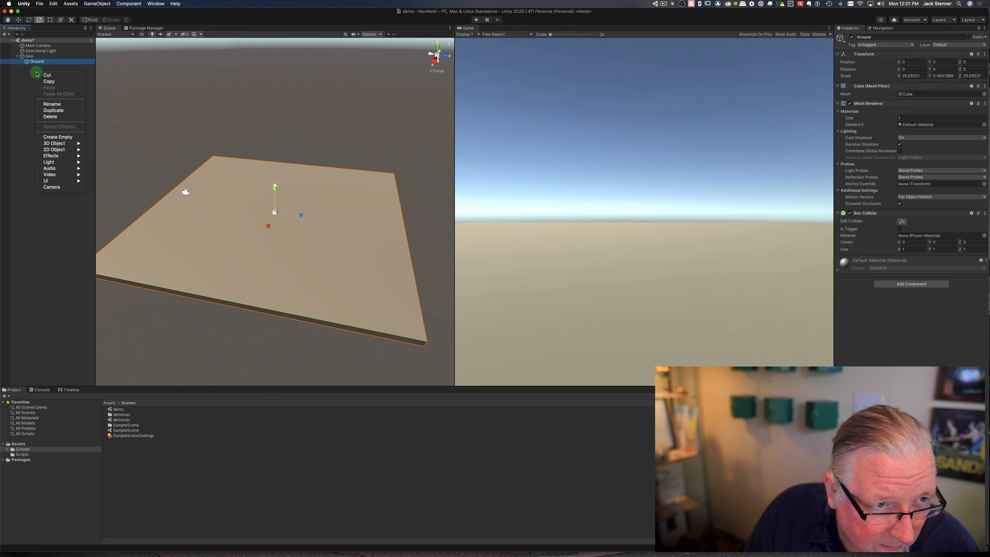
pyautogui.click(25, 60)
pyautogui.click(28, 57)
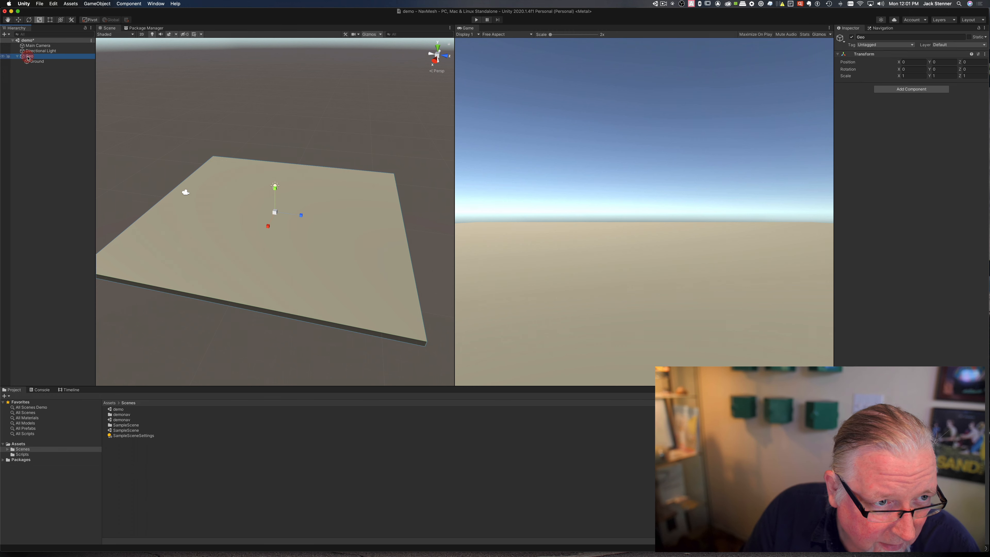
pyautogui.rightClick(27, 58)
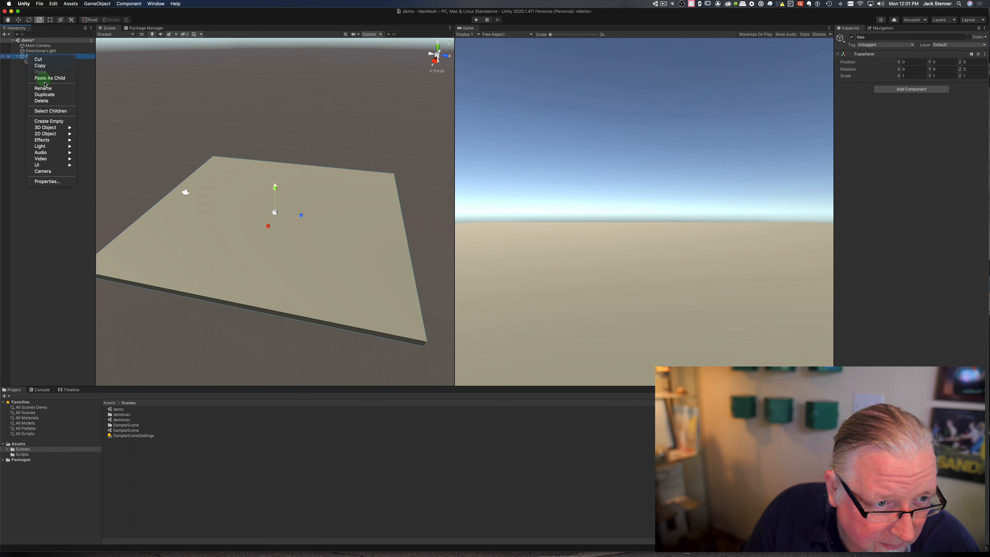
pyautogui.moveTo(64, 128)
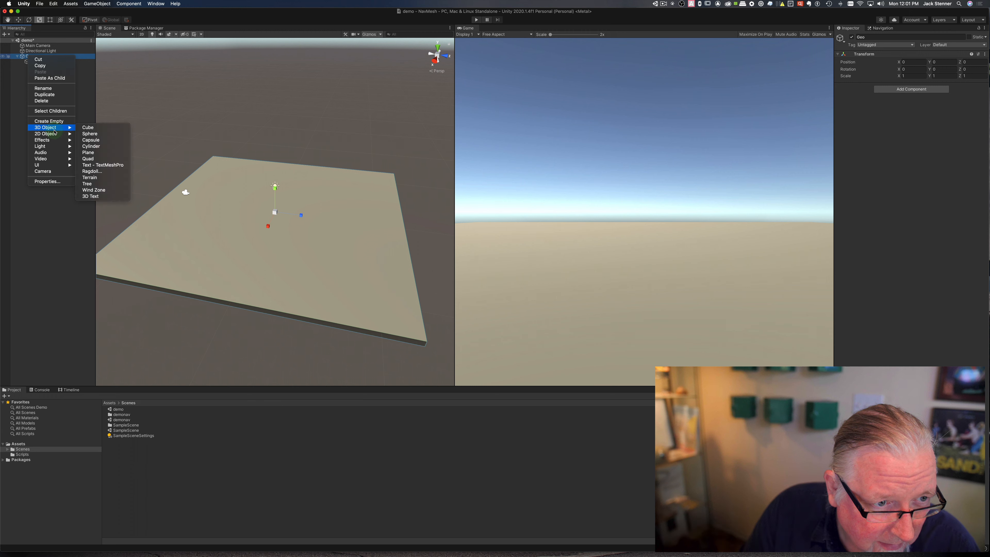
pyautogui.click(86, 128)
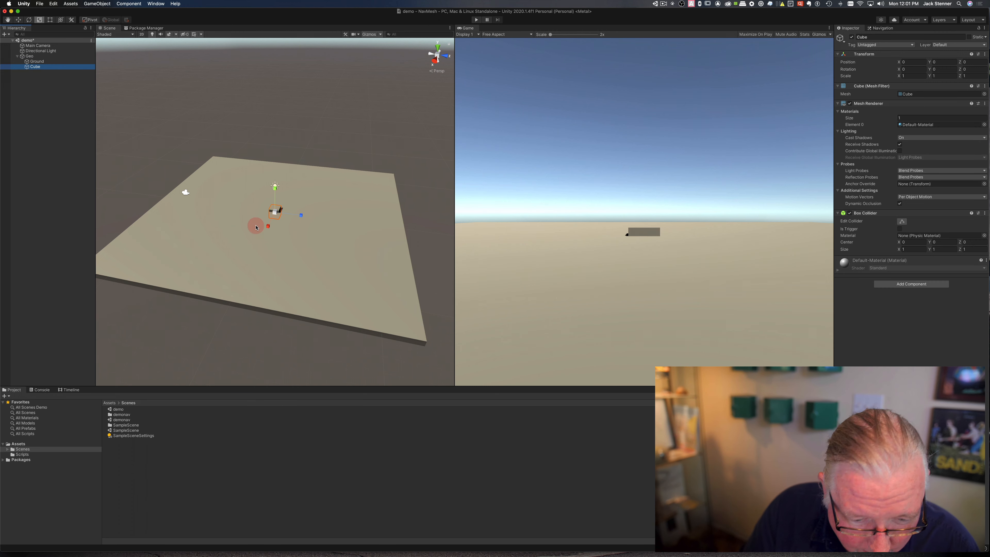
pyautogui.press('w')
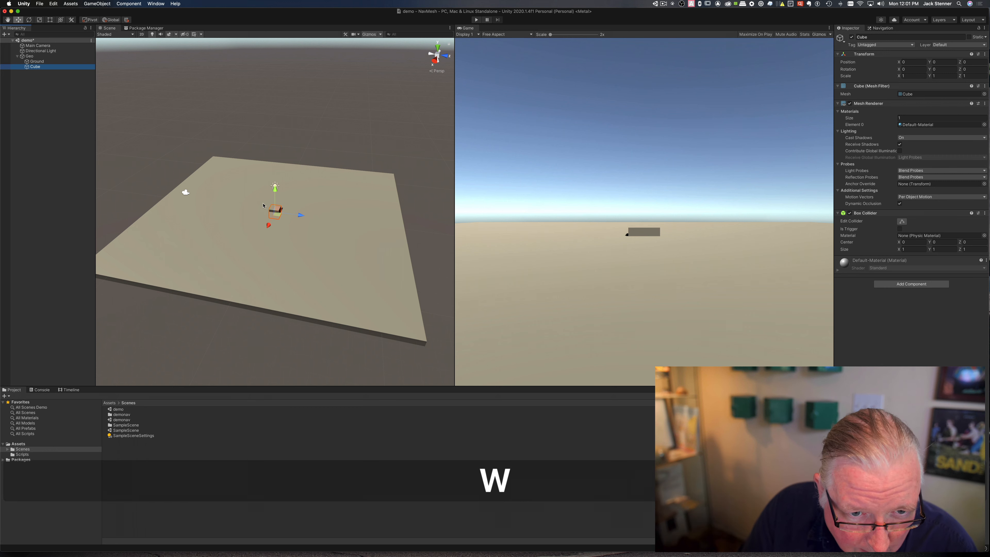
pyautogui.moveTo(275, 190); pyautogui.dragTo(276, 185)
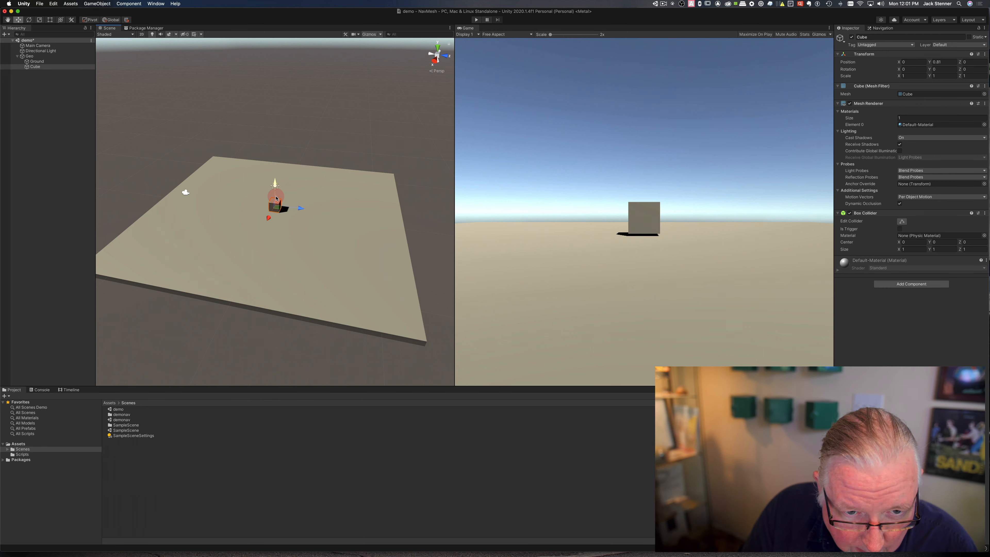
# Stretch the new cube along X to a scale of about 13.4 to form a long wall.
pyautogui.press('r')
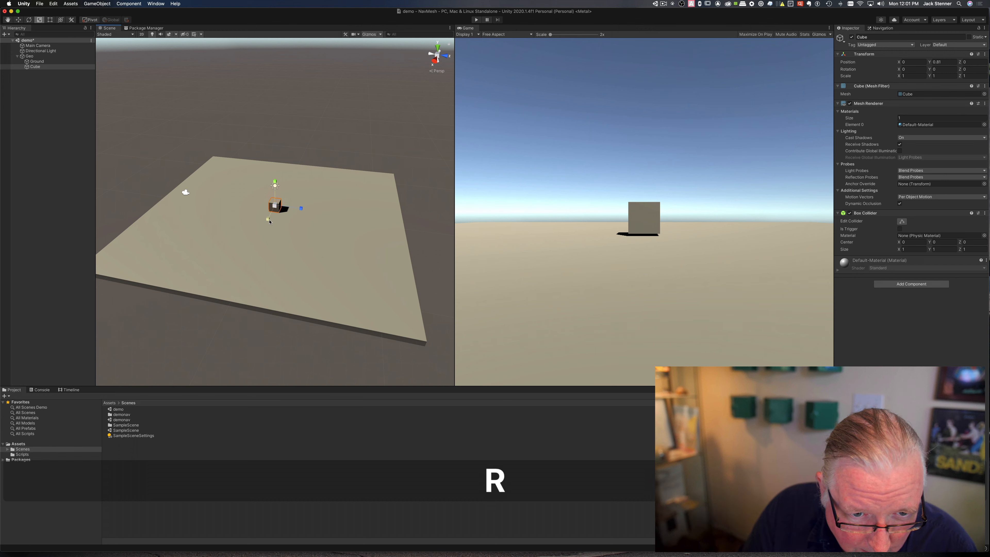
pyautogui.moveTo(270, 222); pyautogui.dragTo(247, 337)
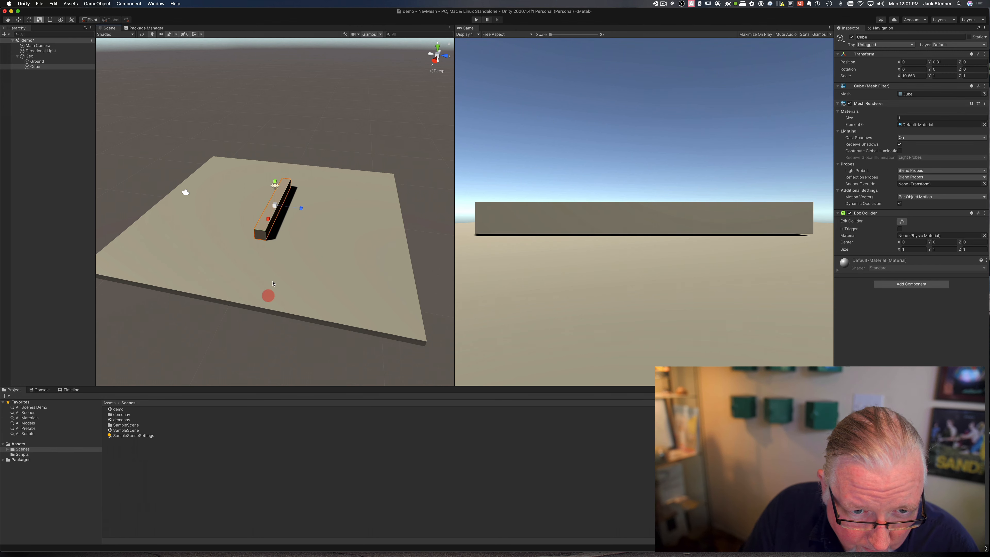
pyautogui.moveTo(267, 218)
pyautogui.mouseDown()
pyautogui.moveTo(257, 252)
pyautogui.moveTo(265, 223)
pyautogui.mouseUp()
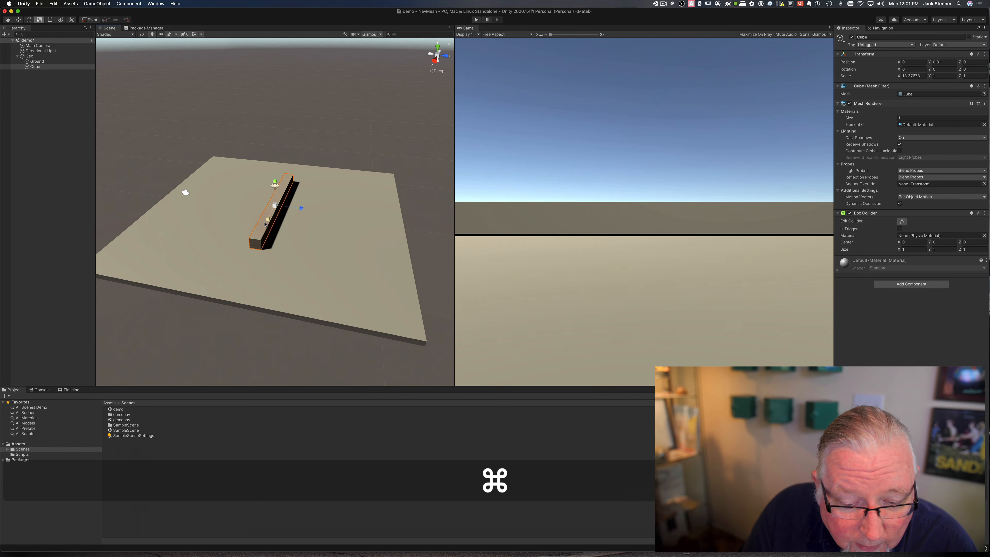
# Duplicate the wall three times, placing the copies at about Z 4.65, Z 9.15, and X 5.87 with Z -4.89.
pyautogui.press('super+d')
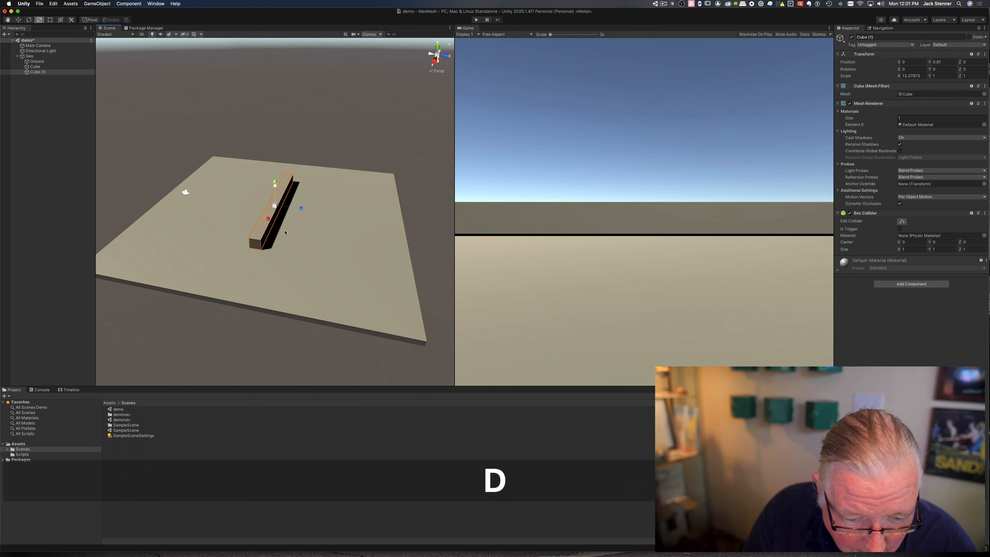
pyautogui.press('w')
pyautogui.moveTo(300, 209); pyautogui.dragTo(344, 213)
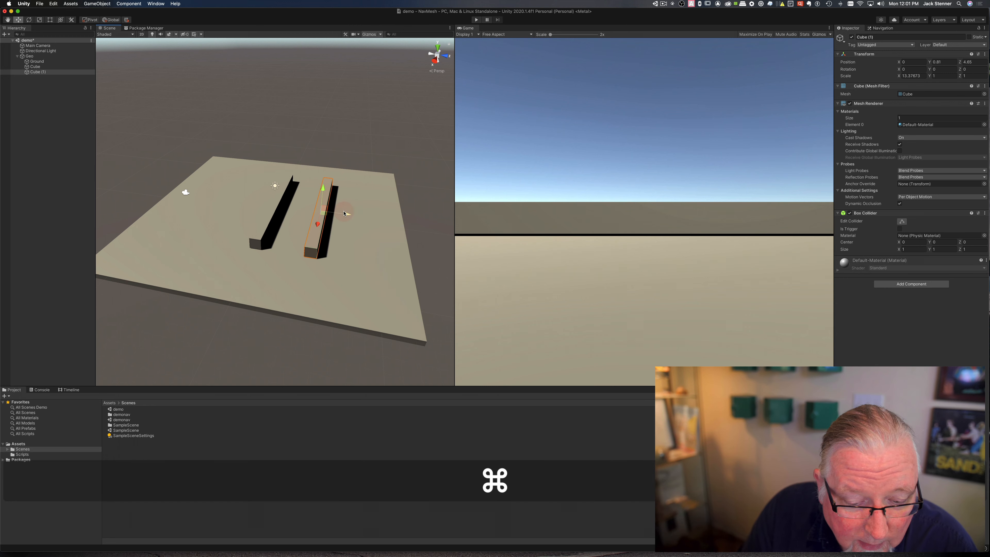
pyautogui.press('super+d')
pyautogui.moveTo(346, 217)
pyautogui.mouseDown()
pyautogui.moveTo(394, 218)
pyautogui.moveTo(242, 215)
pyautogui.moveTo(217, 228)
pyautogui.moveTo(218, 211)
pyautogui.moveTo(203, 241)
pyautogui.mouseUp()
pyautogui.press('super+d')
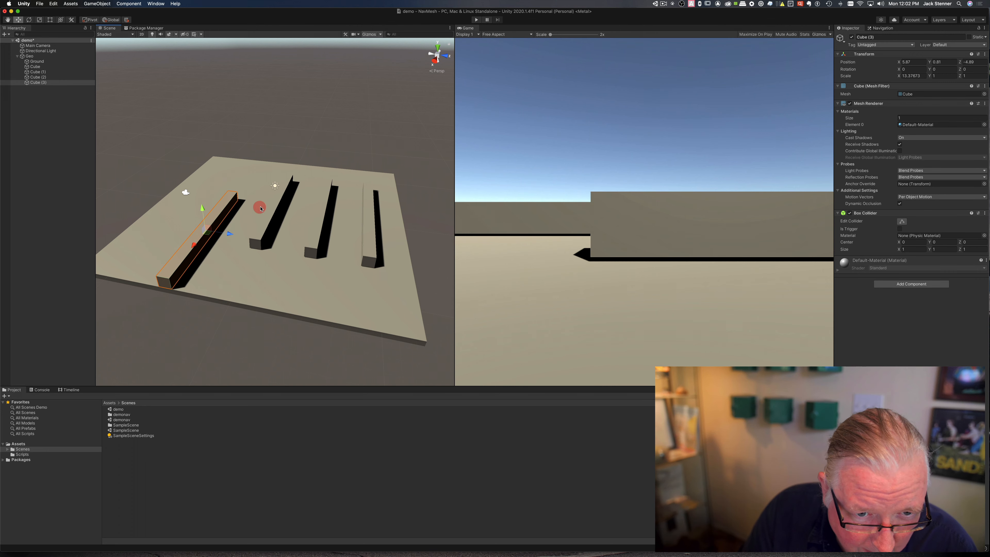
# Stagger the walls by moving the original wall to about X -5.37 and the wall at Z 9.15 to about X 5.88.
pyautogui.click(276, 202)
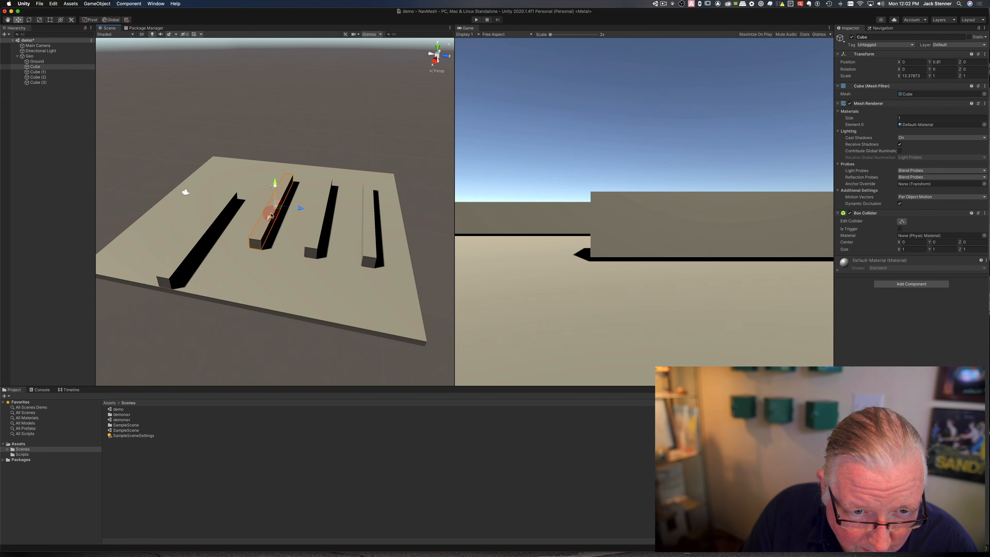
pyautogui.moveTo(270, 217); pyautogui.dragTo(283, 192)
pyautogui.click(323, 244)
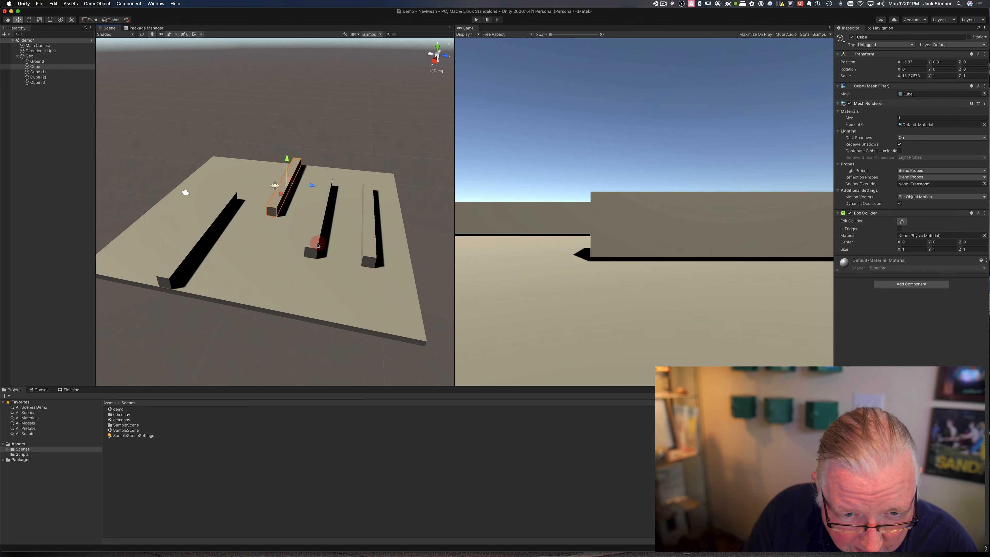
pyautogui.click(382, 233)
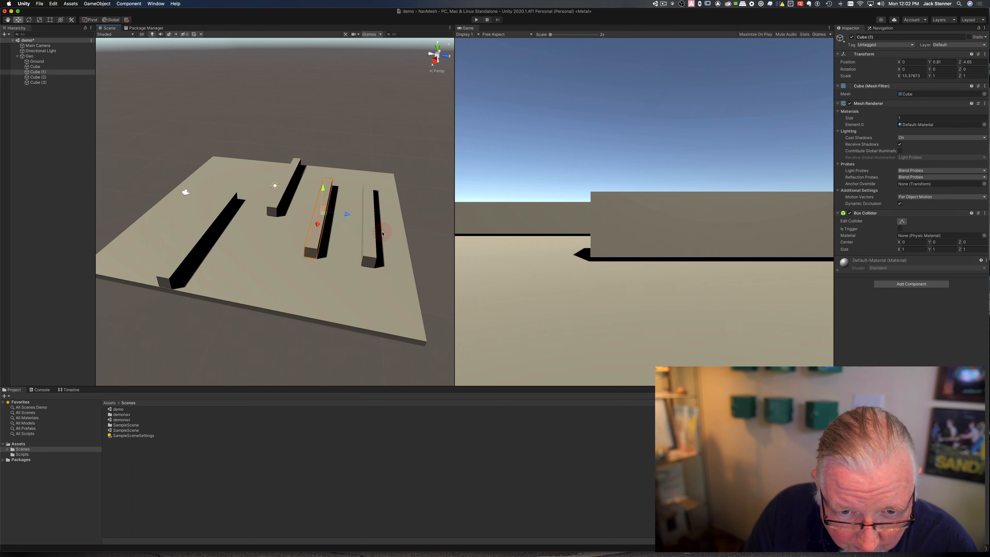
pyautogui.click(366, 241)
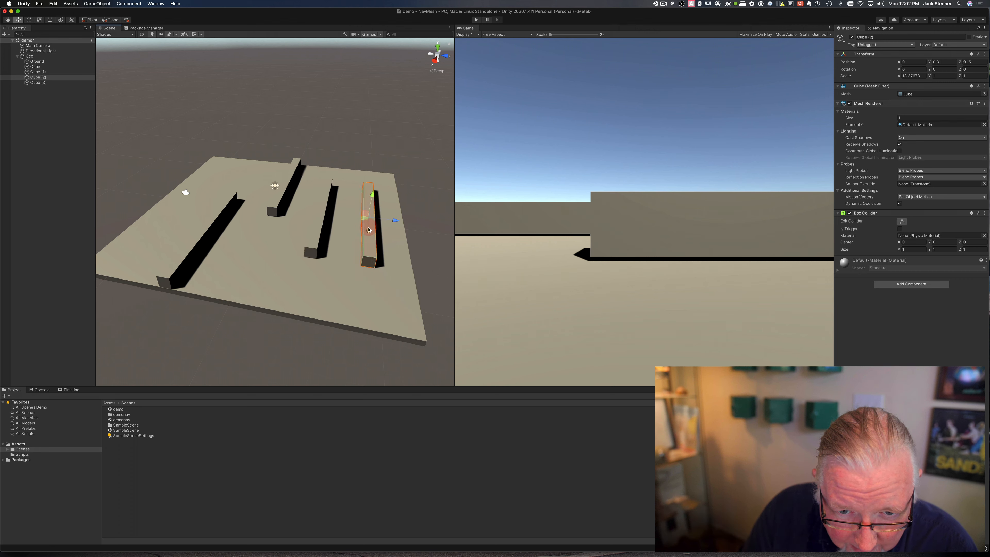
pyautogui.moveTo(368, 232)
pyautogui.mouseDown()
pyautogui.moveTo(372, 274)
pyautogui.moveTo(374, 263)
pyautogui.mouseUp()
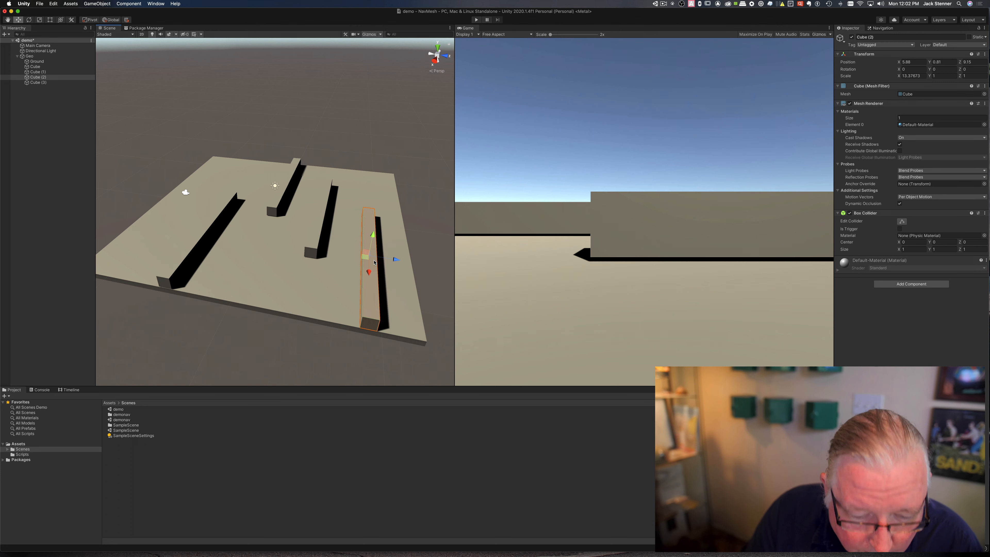
# Duplicate the wall at Z 9.15, move the copy to about Z 1.07, scale it to about 2.06 × 4.03 × 1, and raise it to about Y 2.29.
pyautogui.press('super+d')
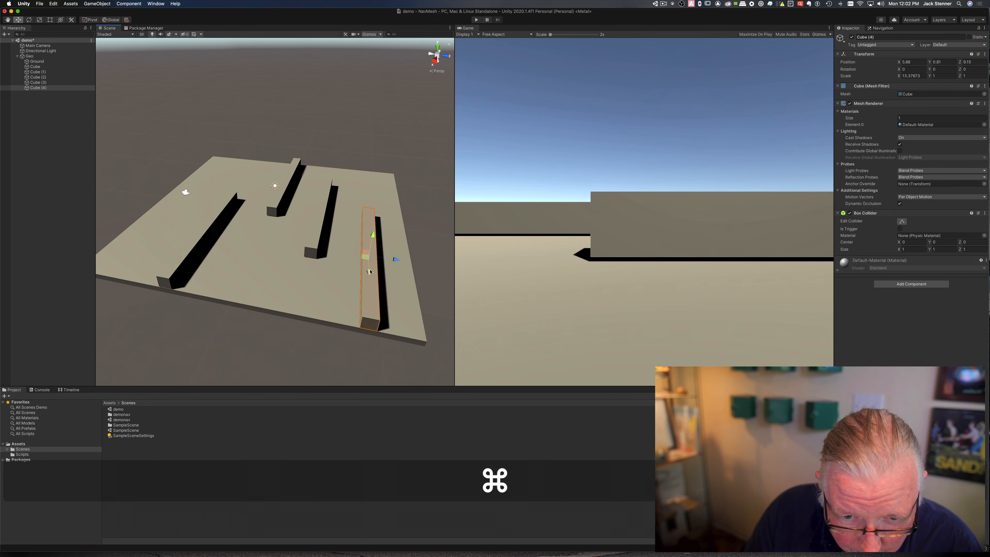
pyautogui.moveTo(395, 260)
pyautogui.mouseDown()
pyautogui.moveTo(397, 215)
pyautogui.moveTo(282, 228)
pyautogui.moveTo(294, 231)
pyautogui.mouseUp()
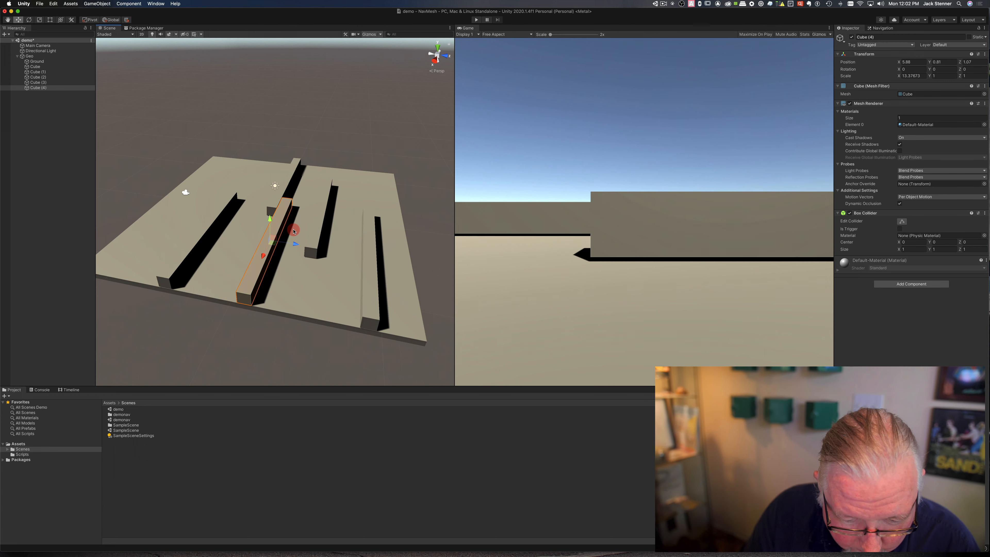
pyautogui.press('r')
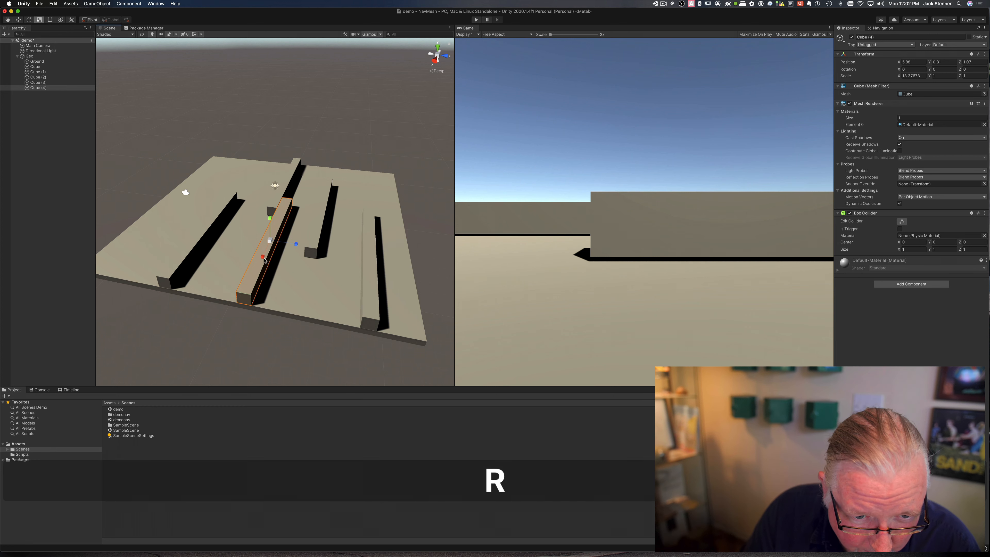
pyautogui.moveTo(264, 260); pyautogui.dragTo(263, 158)
pyautogui.press('w')
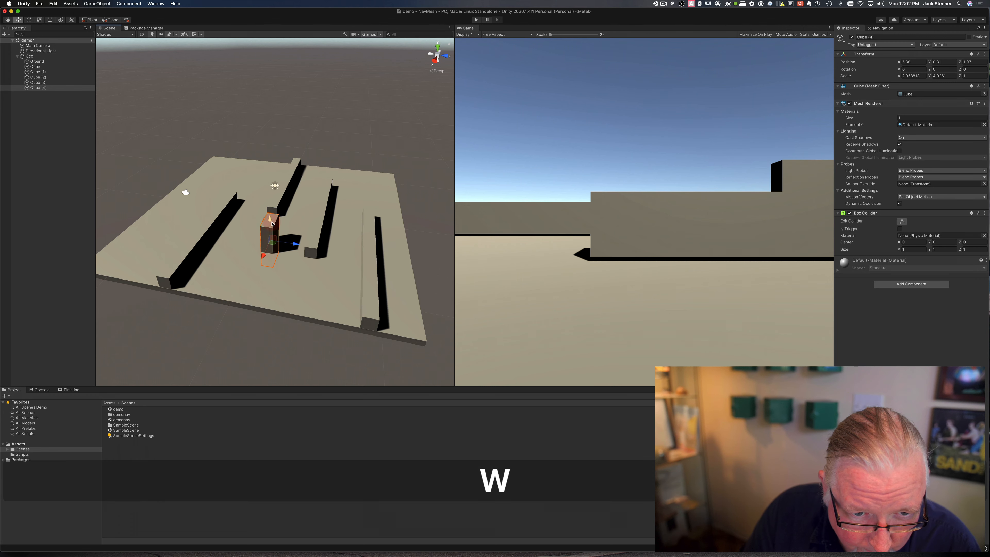
pyautogui.moveTo(269, 221); pyautogui.dragTo(272, 209)
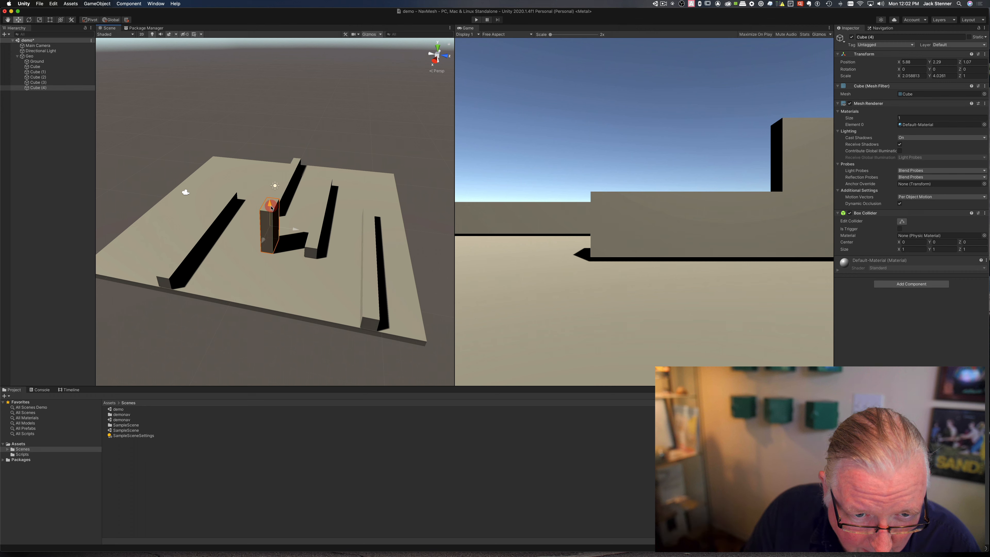
# Duplicate the tall block twice, placing one copy at about X 10.13 and the other at about X 8.4, Z 6.08.
pyautogui.press('super+d')
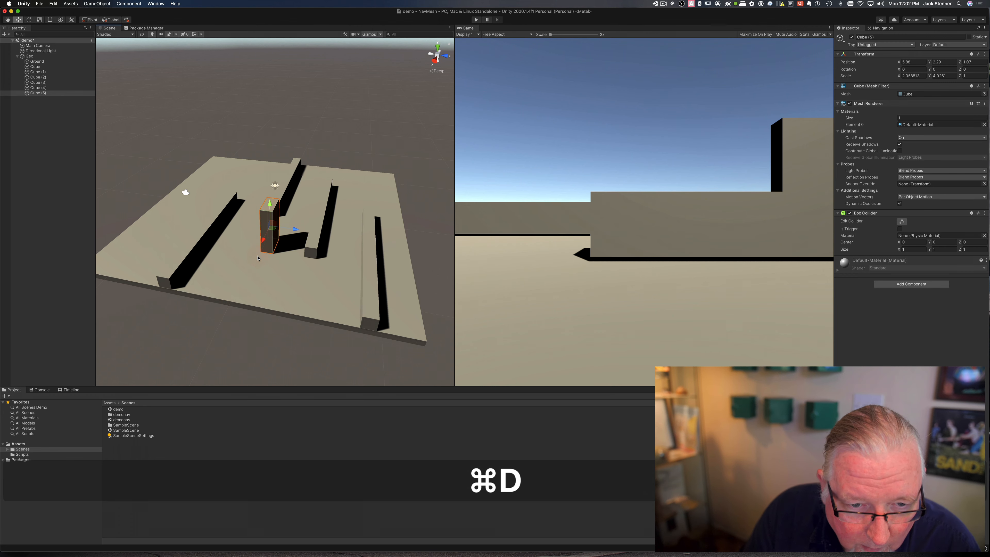
pyautogui.moveTo(263, 242); pyautogui.dragTo(232, 273)
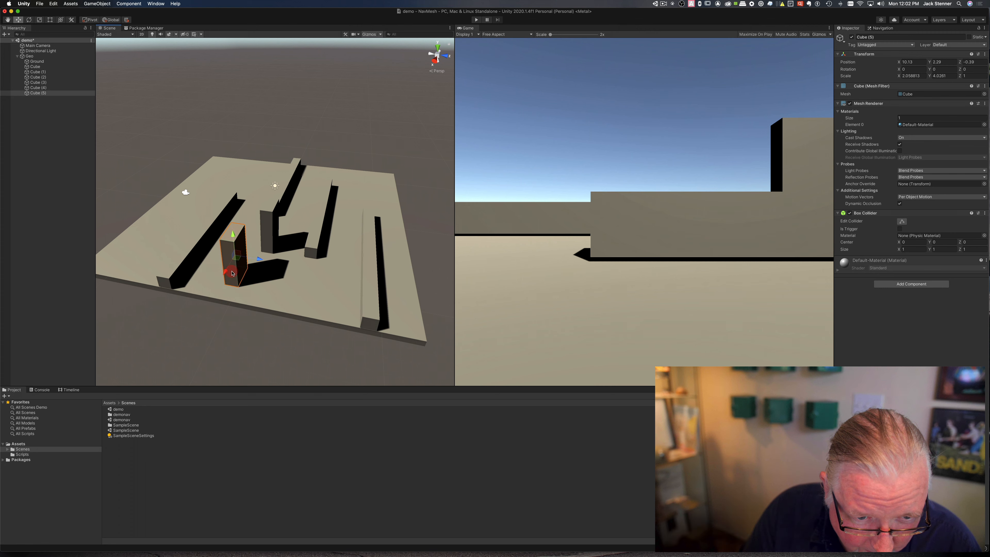
pyautogui.press('super')
pyautogui.press('super+d')
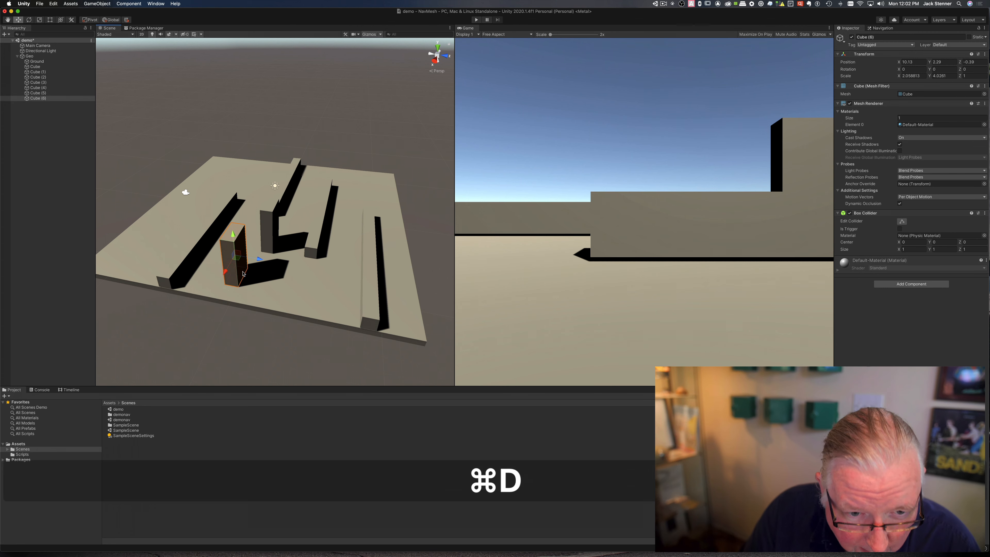
pyautogui.moveTo(257, 262); pyautogui.dragTo(327, 275)
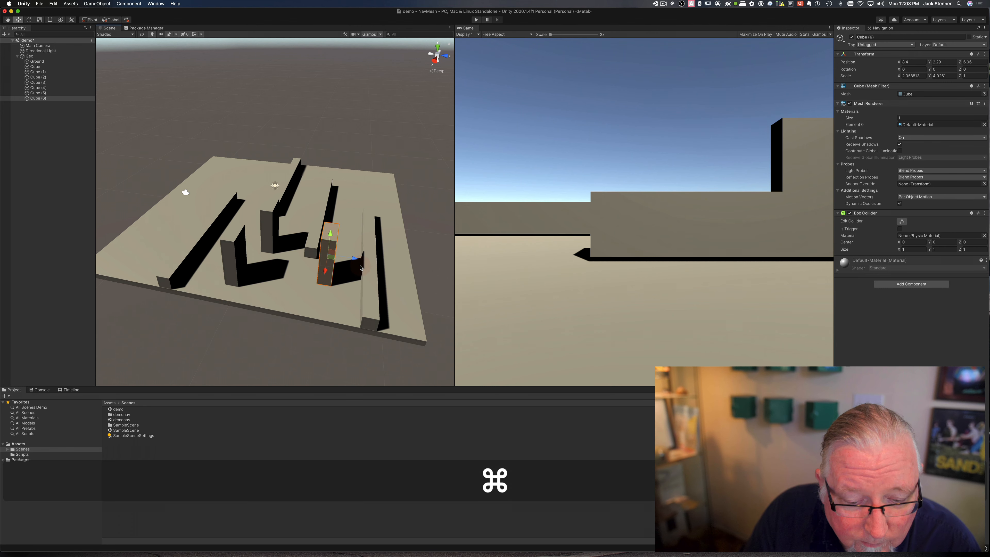
# Duplicate the block at Z 6.08, move the copy to about X -8.22, Z 7.88, and stretch its Z scale to about 1.76.
pyautogui.press('super+d')
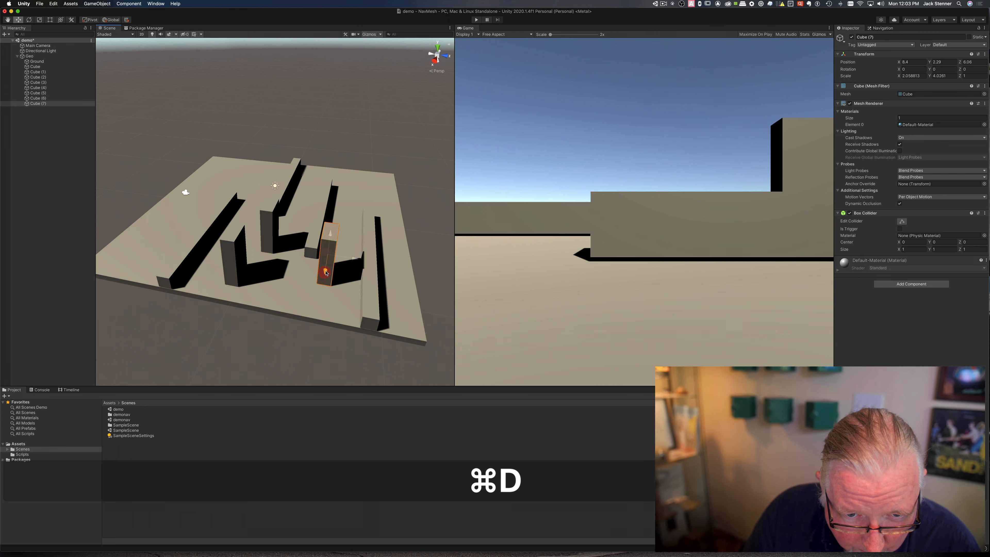
pyautogui.moveTo(325, 272); pyautogui.dragTo(384, 183)
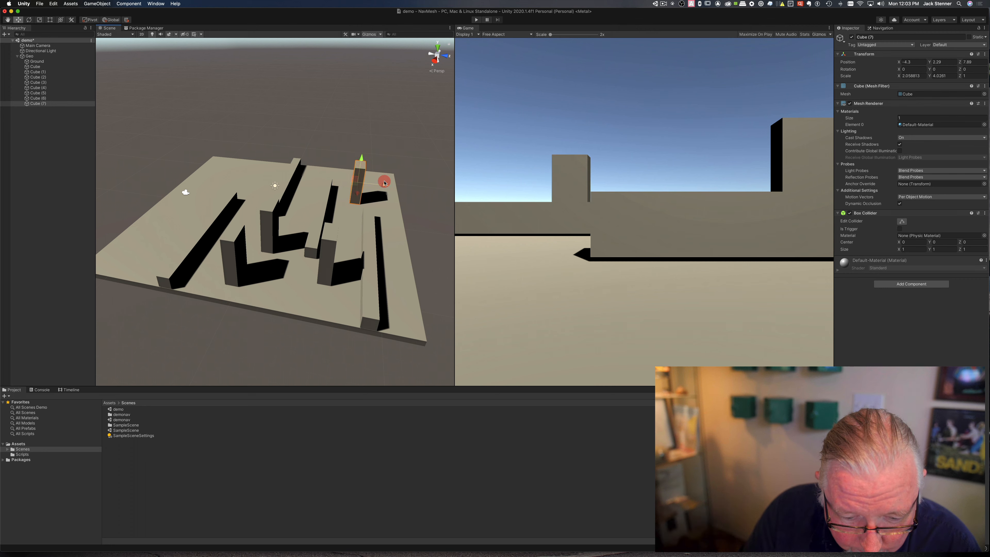
pyautogui.press('e')
pyautogui.press('r')
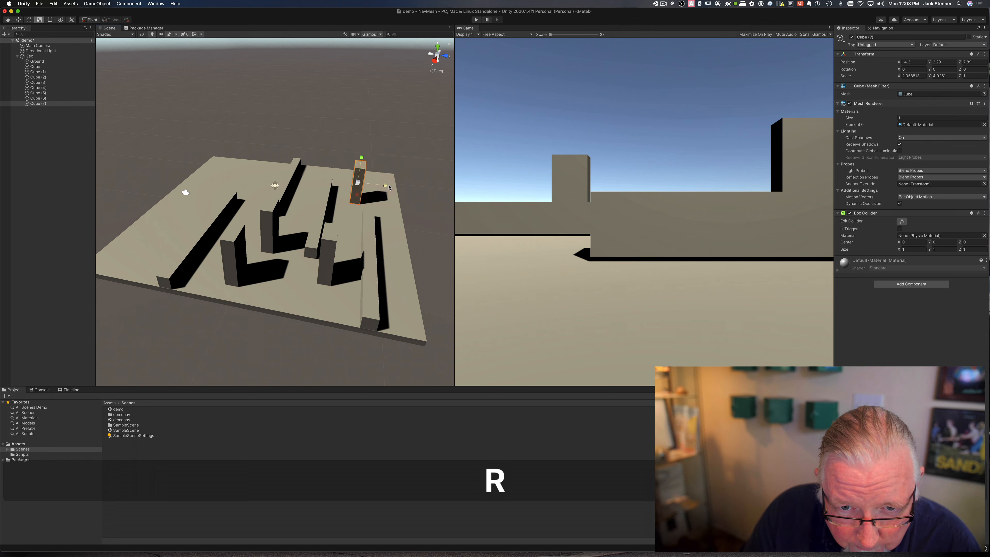
pyautogui.moveTo(385, 188)
pyautogui.mouseDown()
pyautogui.moveTo(406, 188)
pyautogui.moveTo(360, 187)
pyautogui.moveTo(384, 174)
pyautogui.mouseUp()
pyautogui.press('w')
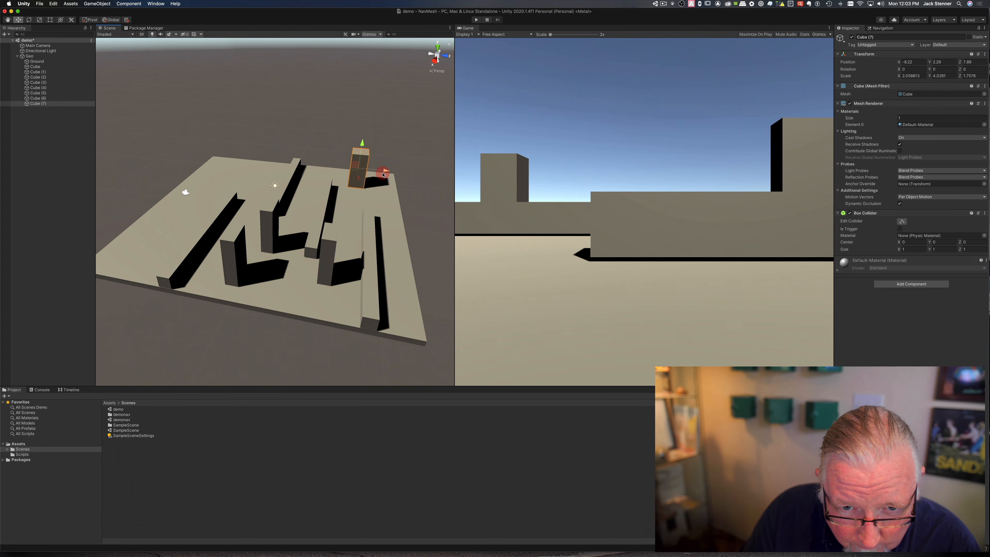
# Duplicate the block at X -8.22, move the copy to about Z -8.21, and widen its Z scale to about 4.1.
pyautogui.press('super+d')
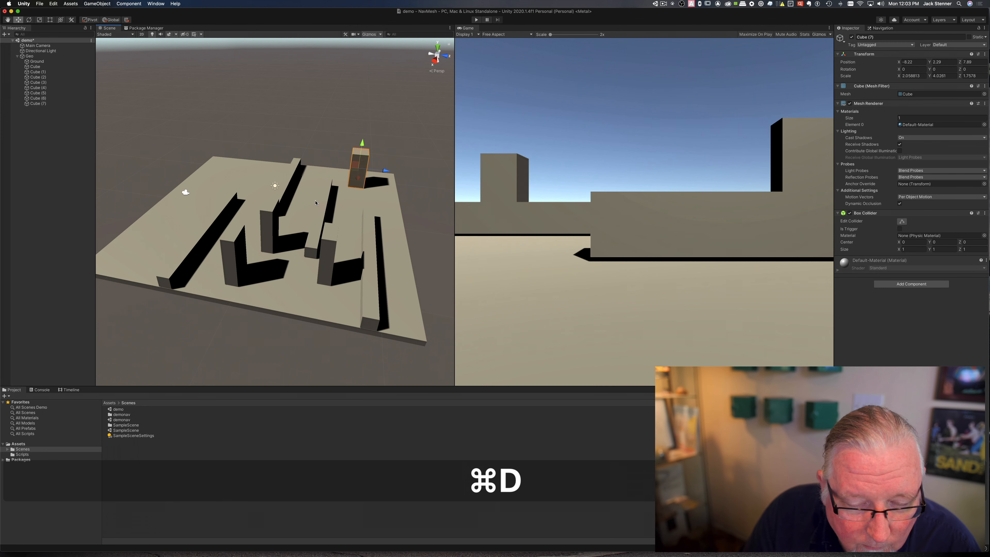
pyautogui.moveTo(387, 172); pyautogui.dragTo(245, 169)
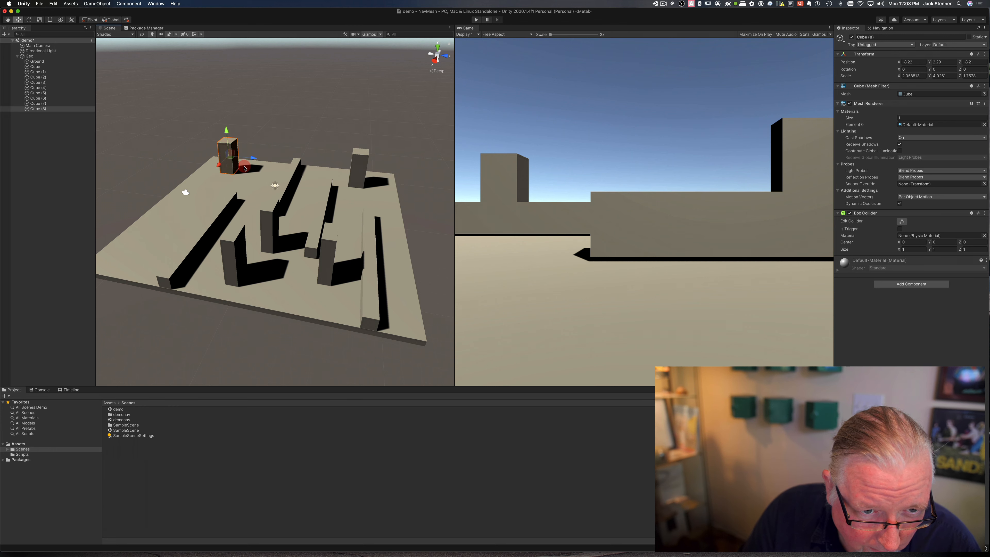
pyautogui.press('e')
pyautogui.press('r')
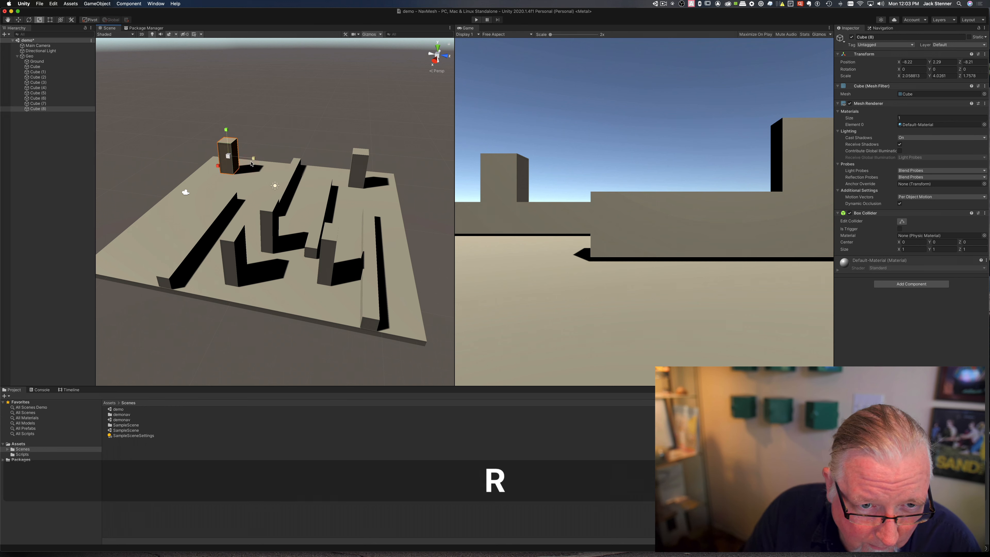
pyautogui.moveTo(257, 159); pyautogui.dragTo(284, 160)
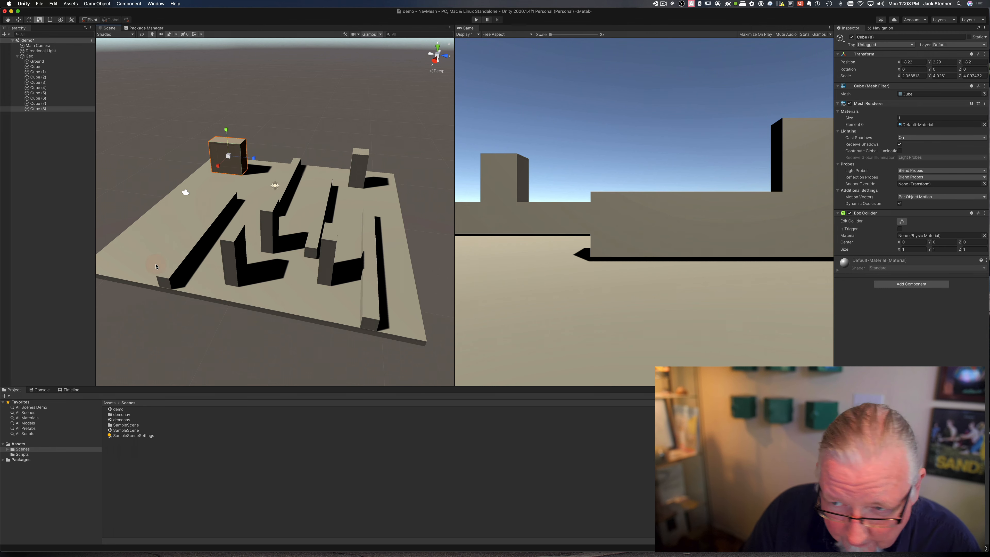
# Rename all the wall and block objects under Geo to "cube" at once, then clear the selection.
pyautogui.click(35, 67)
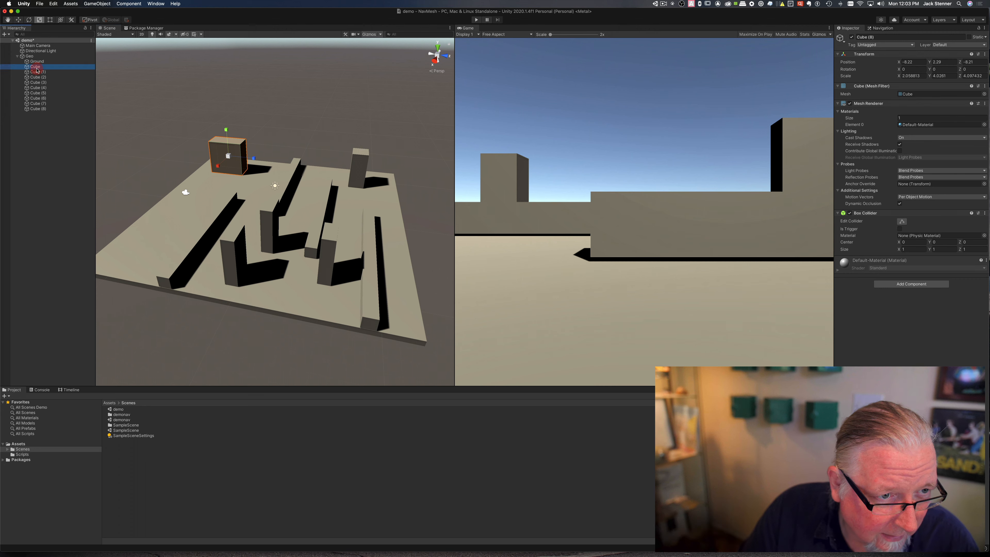
pyautogui.keyDown('shift'); pyautogui.click(38, 108); pyautogui.keyUp('shift')
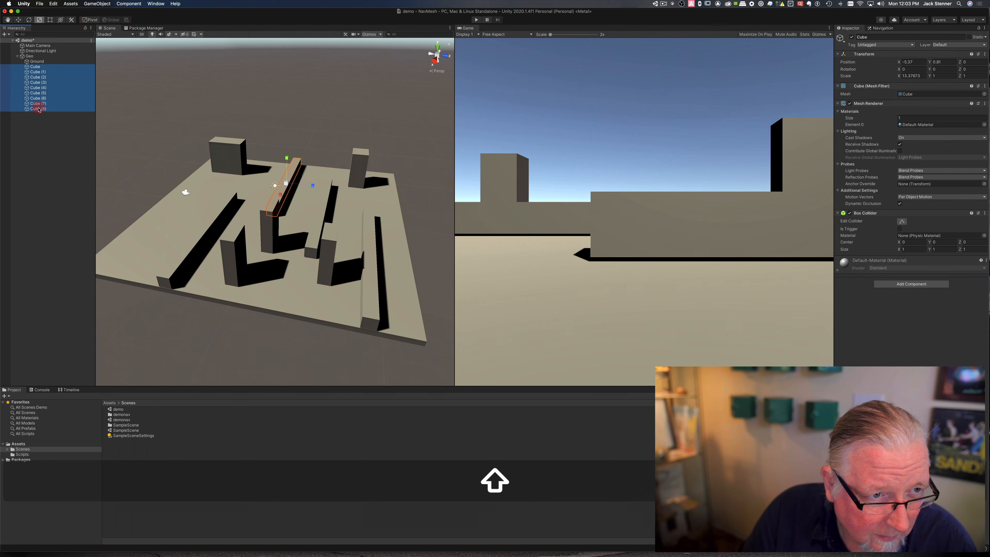
pyautogui.click(875, 37)
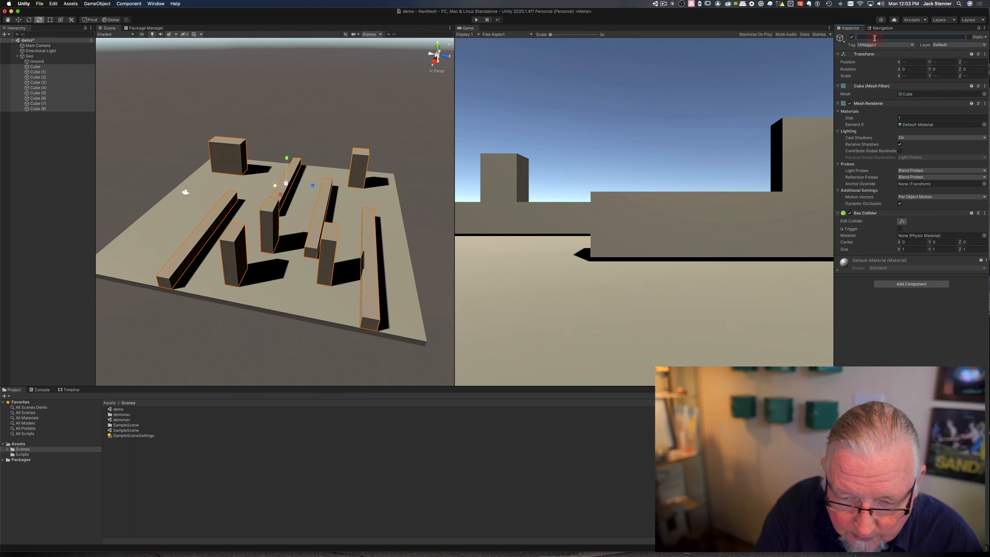
pyautogui.write('cube')
pyautogui.press('Return')
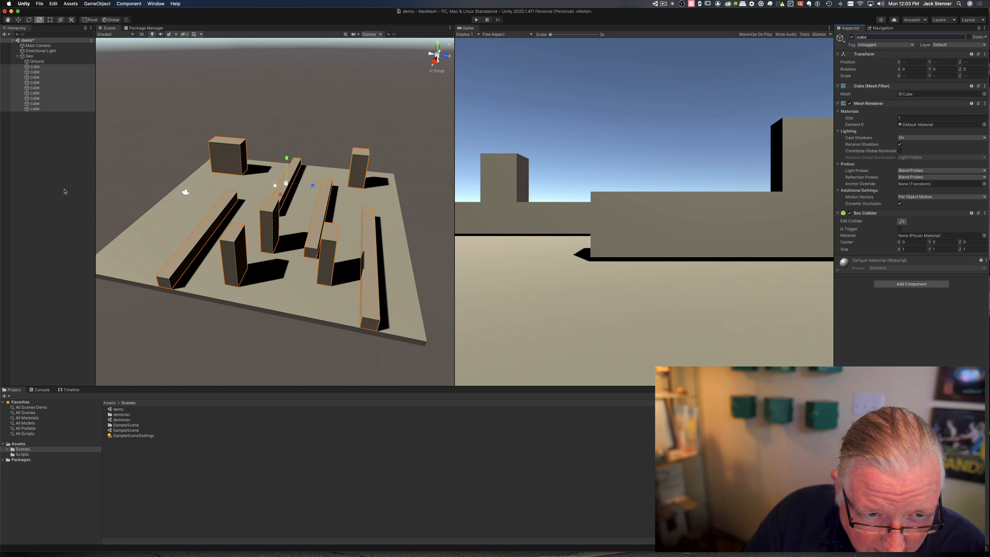
pyautogui.click(56, 182)
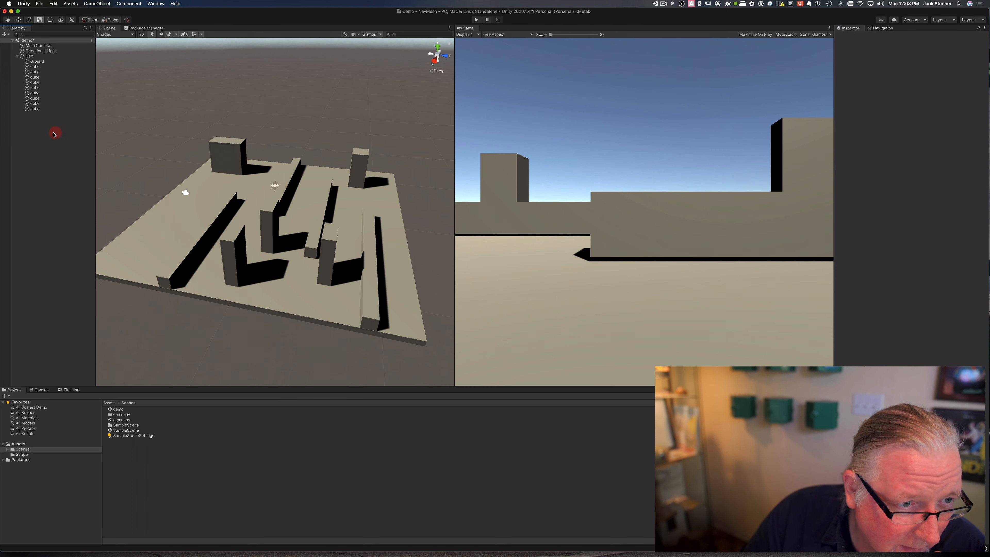
# Create a 3D sphere and place it near the ground's corner at about X 10.07, Z -9.39.
pyautogui.rightClick(36, 59)
pyautogui.click(21, 166)
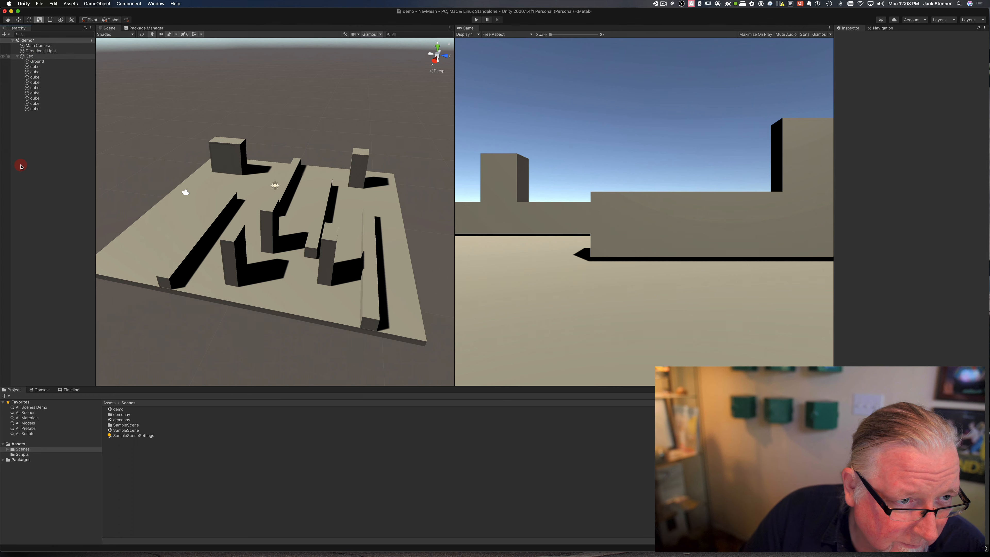
pyautogui.rightClick(21, 167)
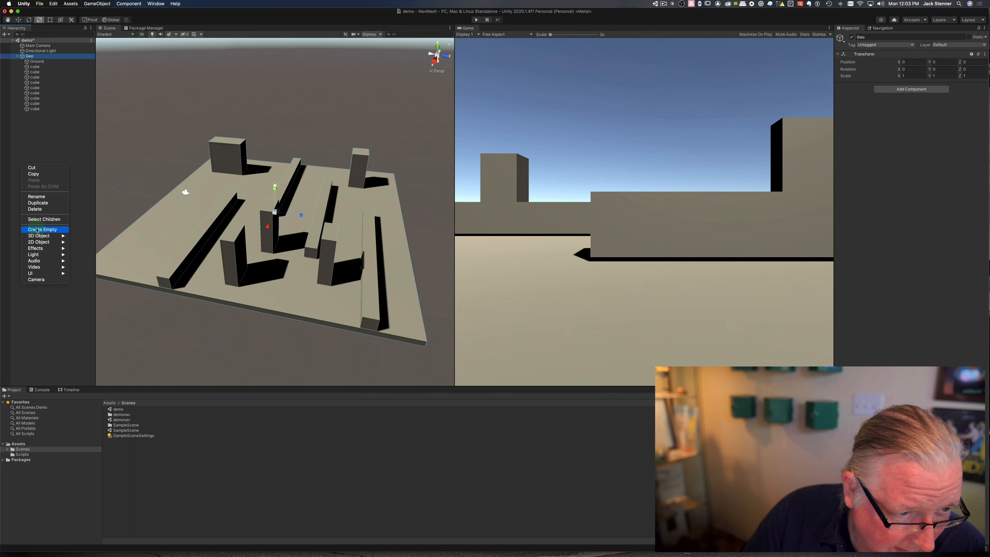
pyautogui.moveTo(47, 236)
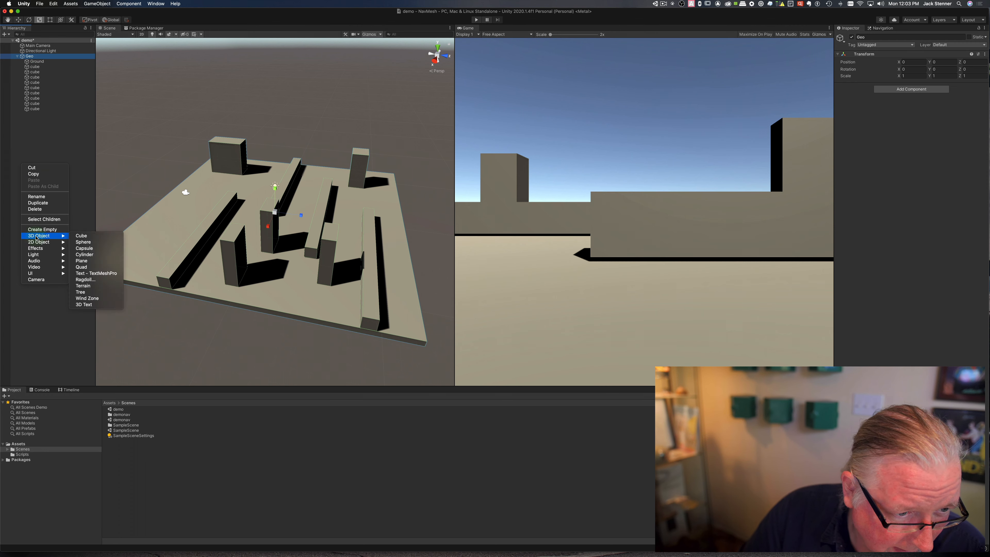
pyautogui.click(86, 242)
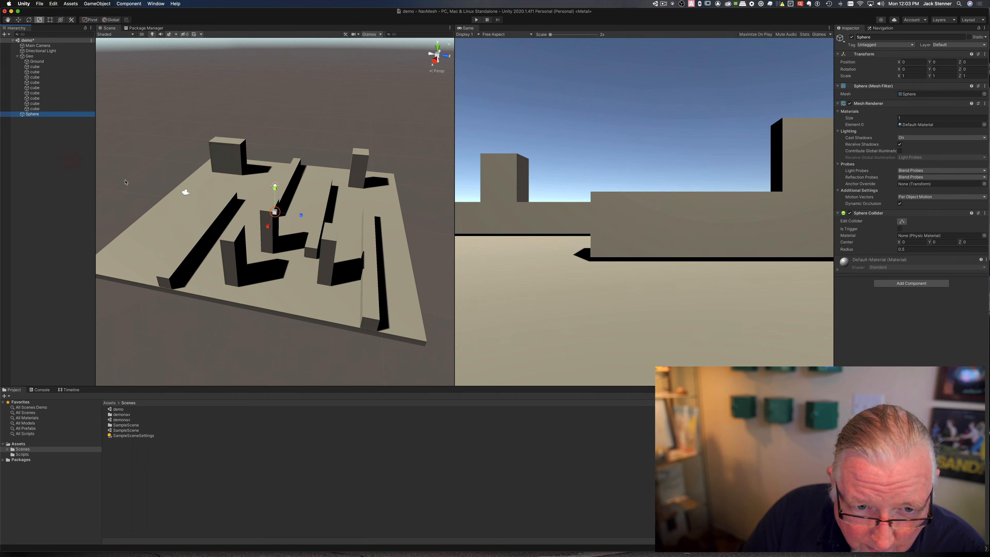
pyautogui.press('w')
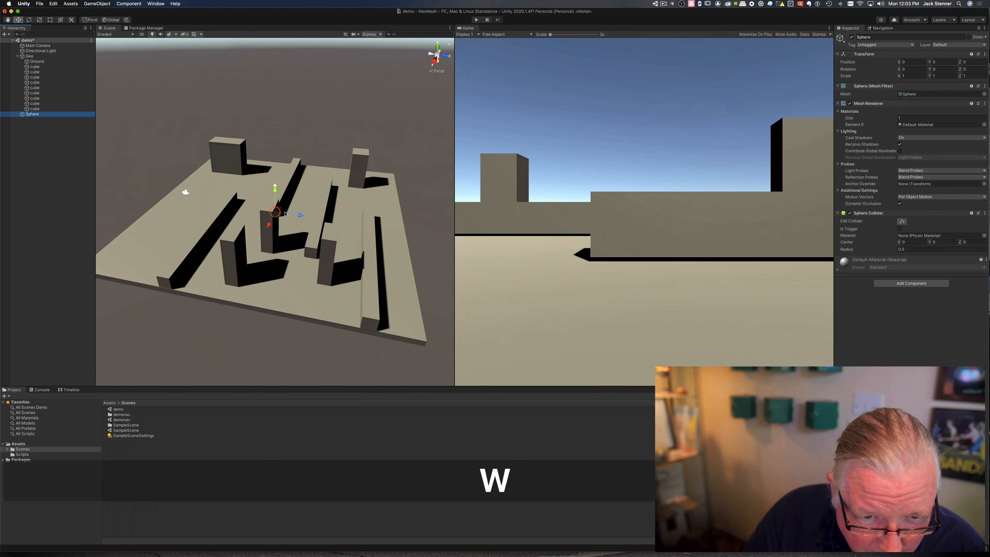
pyautogui.moveTo(298, 215); pyautogui.dragTo(136, 254)
# Scale the sphere uniformly to about 1.98 and raise it to about Y 1.25 so it sits on the ground.
pyautogui.press('e')
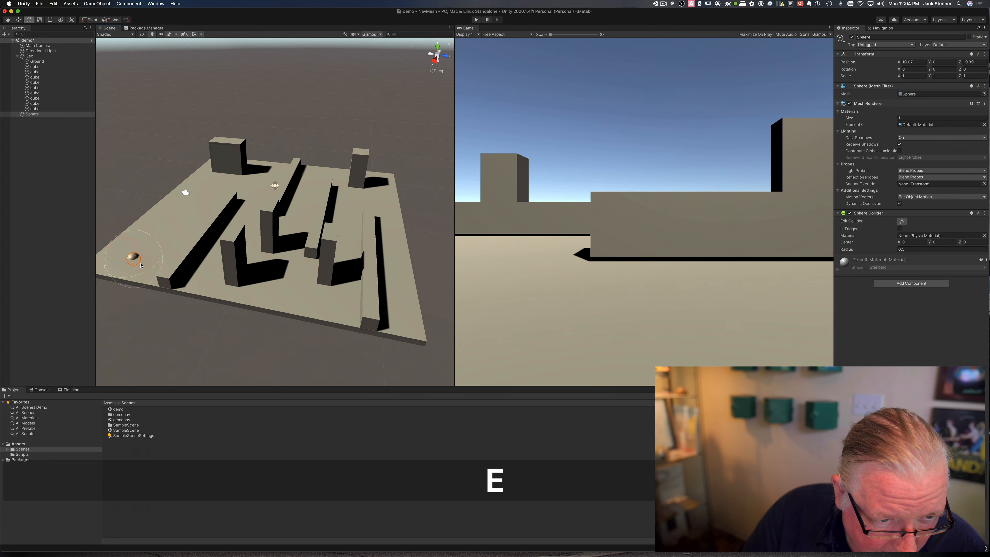
pyautogui.press('r')
pyautogui.moveTo(139, 261); pyautogui.dragTo(167, 265)
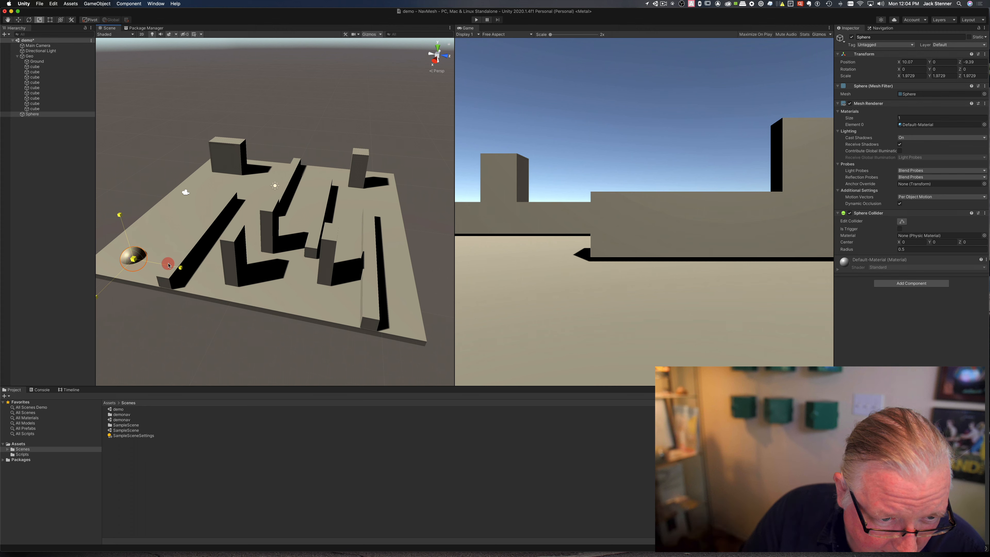
pyautogui.moveTo(168, 265); pyautogui.dragTo(169, 266)
pyautogui.press('w')
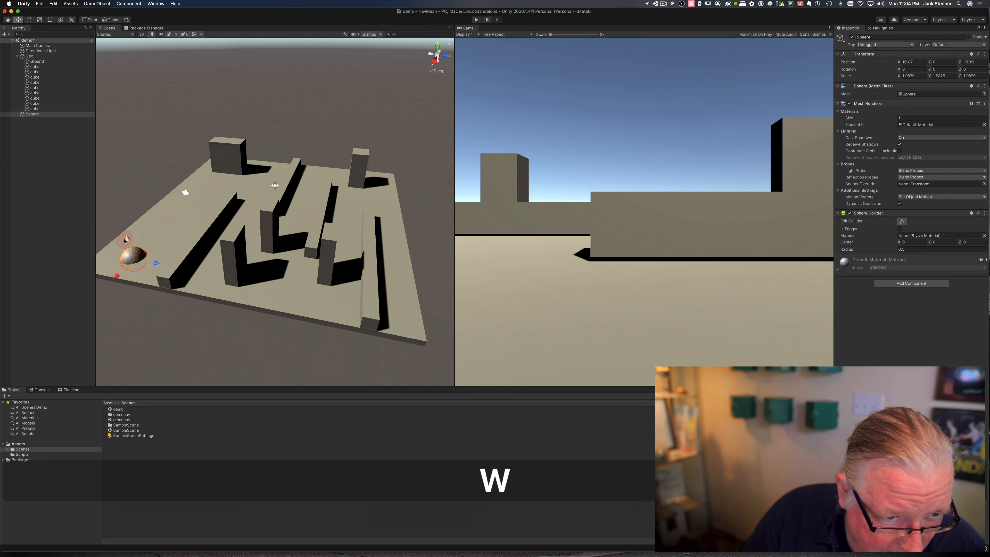
pyautogui.moveTo(125, 241); pyautogui.dragTo(126, 228)
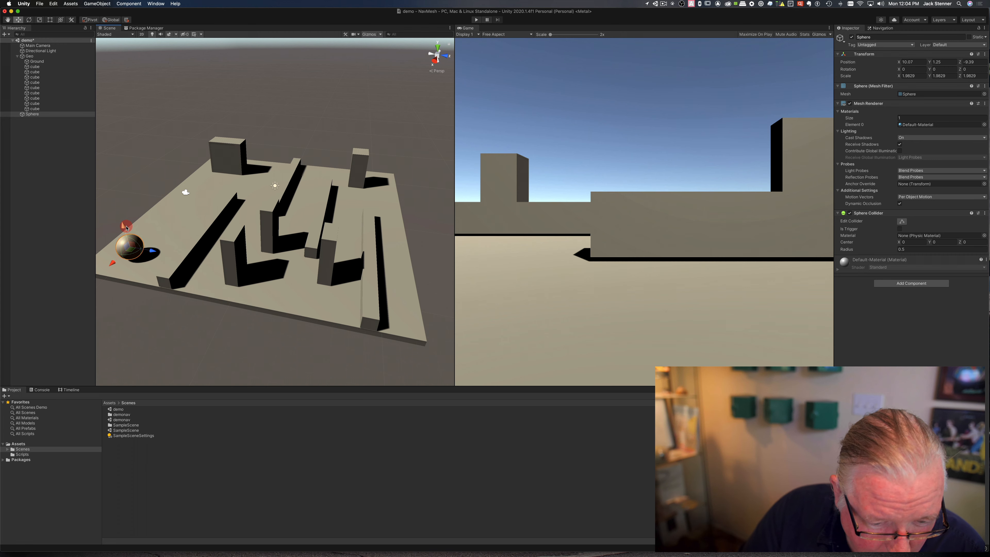
# Duplicate the sphere, move the copy across the ground to about Z 11.28, and shrink it uniformly to about 1.17.
pyautogui.press('super+d')
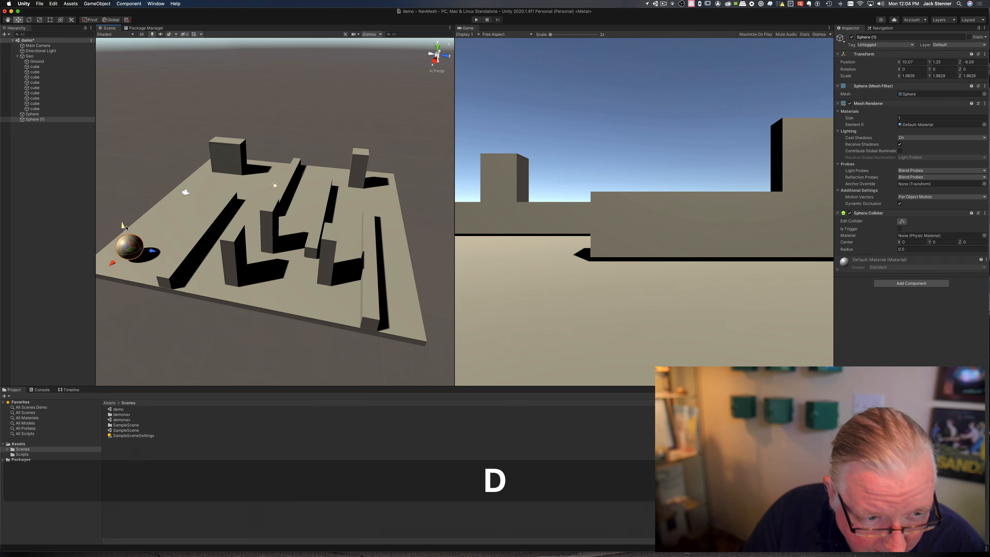
pyautogui.moveTo(203, 258); pyautogui.dragTo(374, 273)
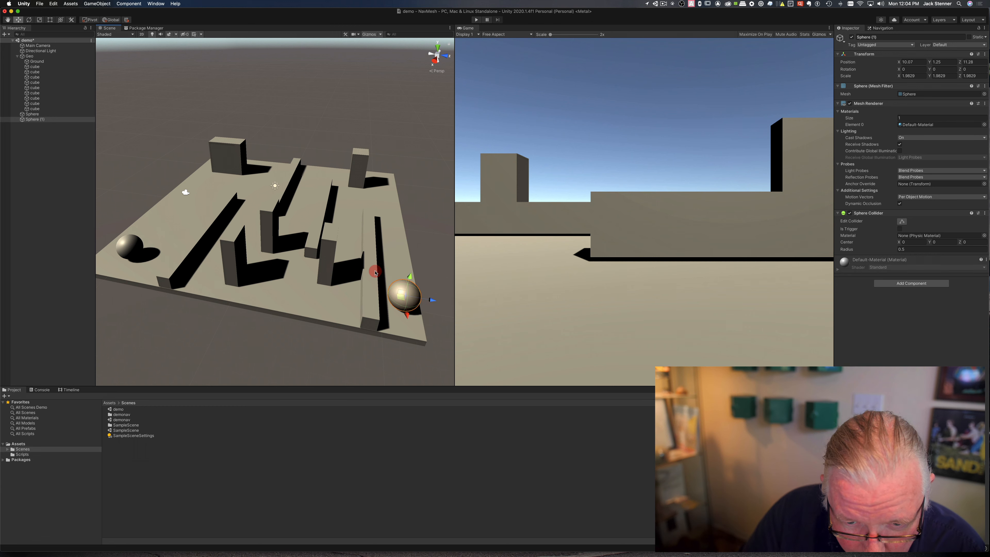
pyautogui.press('e')
pyautogui.press('w')
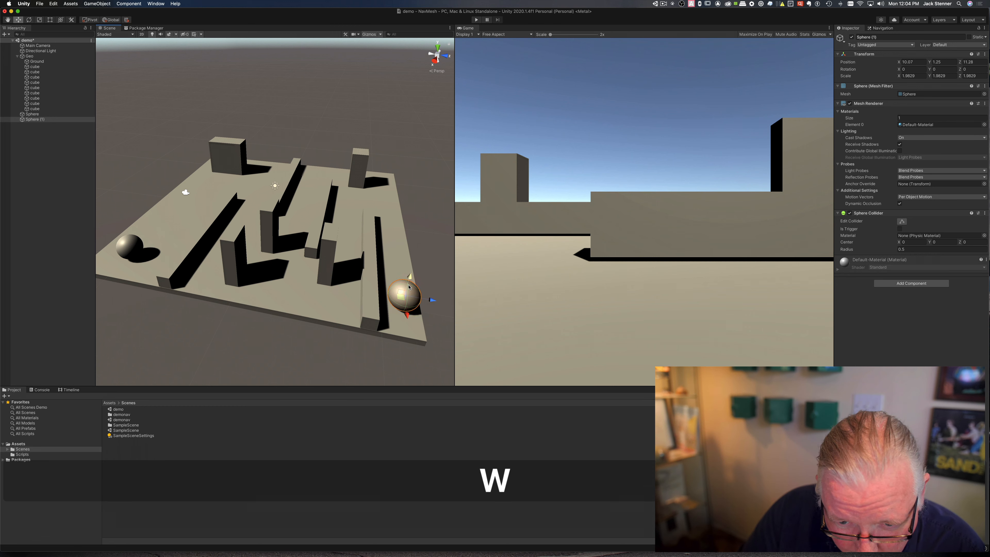
pyautogui.press('r')
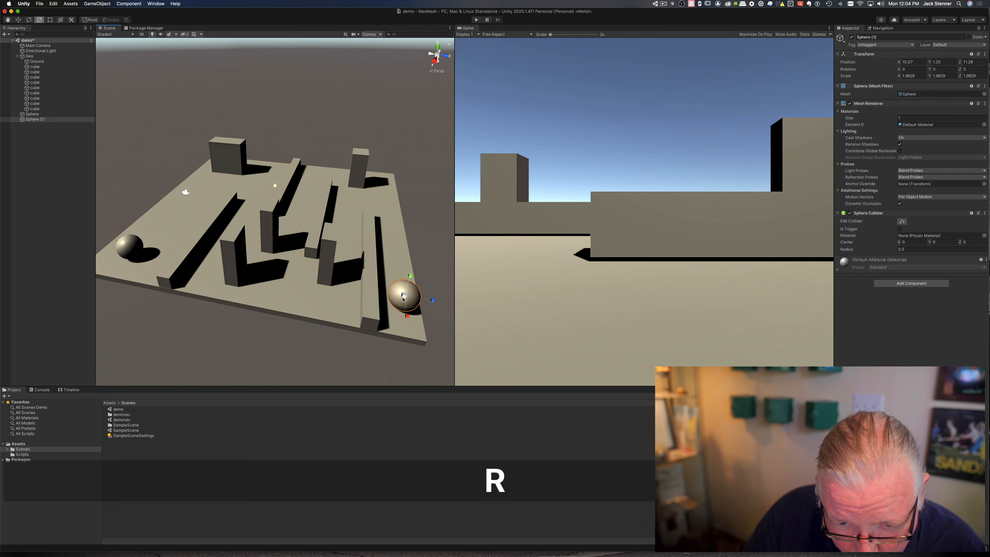
pyautogui.moveTo(403, 302); pyautogui.dragTo(388, 298)
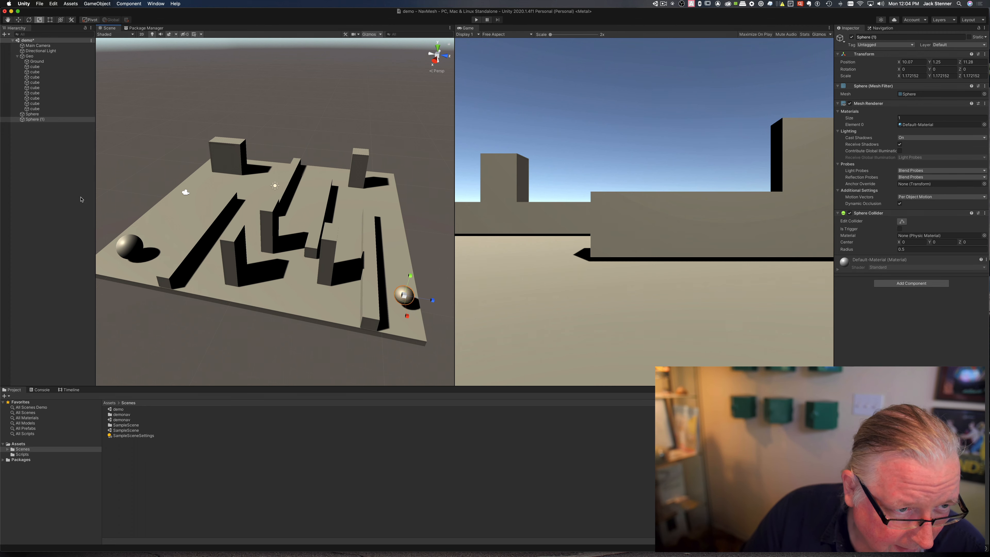
# Rename the larger sphere to "Player".
pyautogui.click(35, 114)
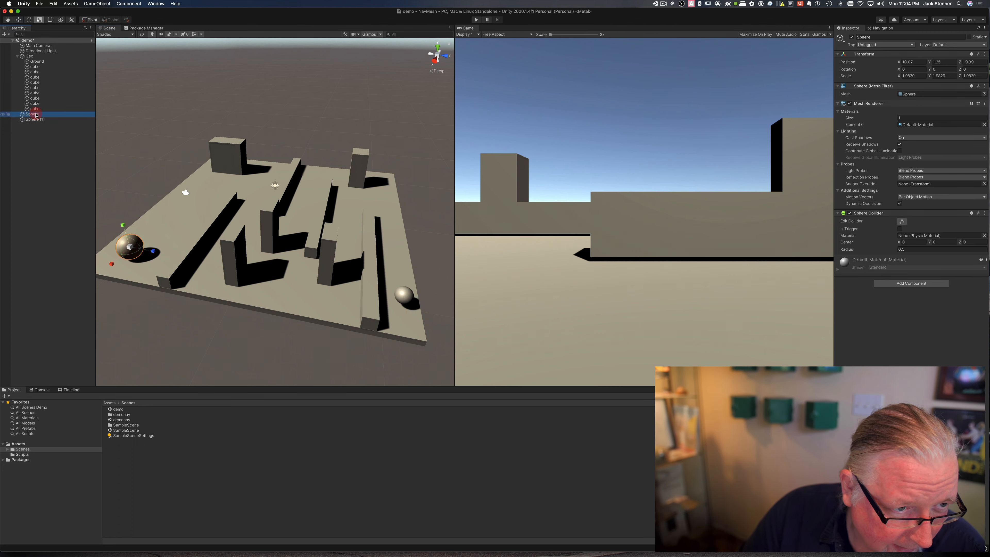
pyautogui.click(36, 115)
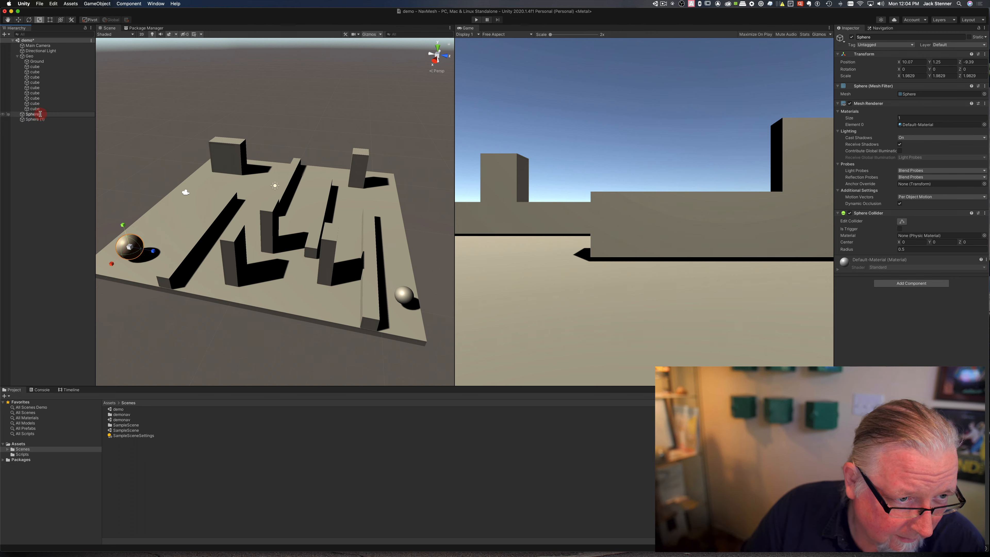
pyautogui.doubleClick(31, 113)
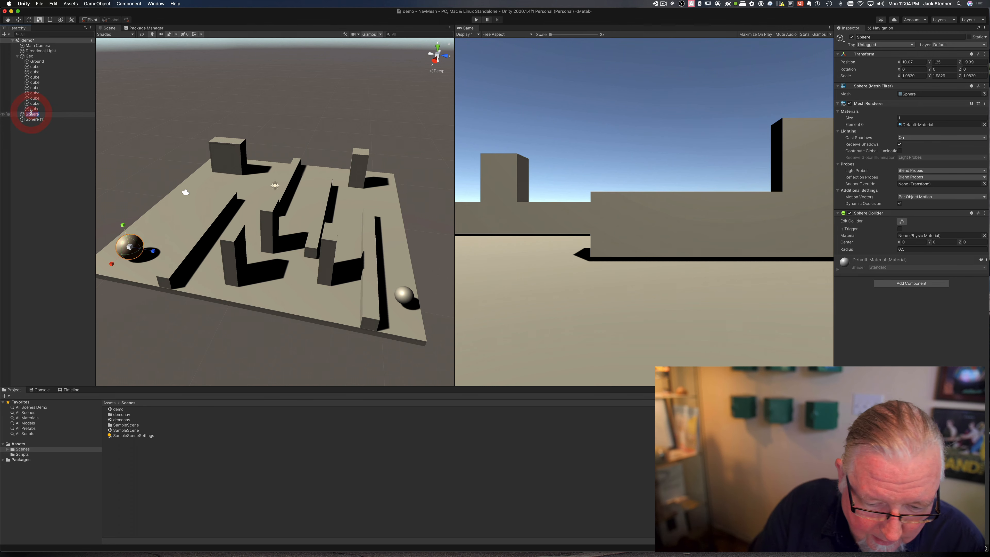
pyautogui.write('Player')
pyautogui.press('Return')
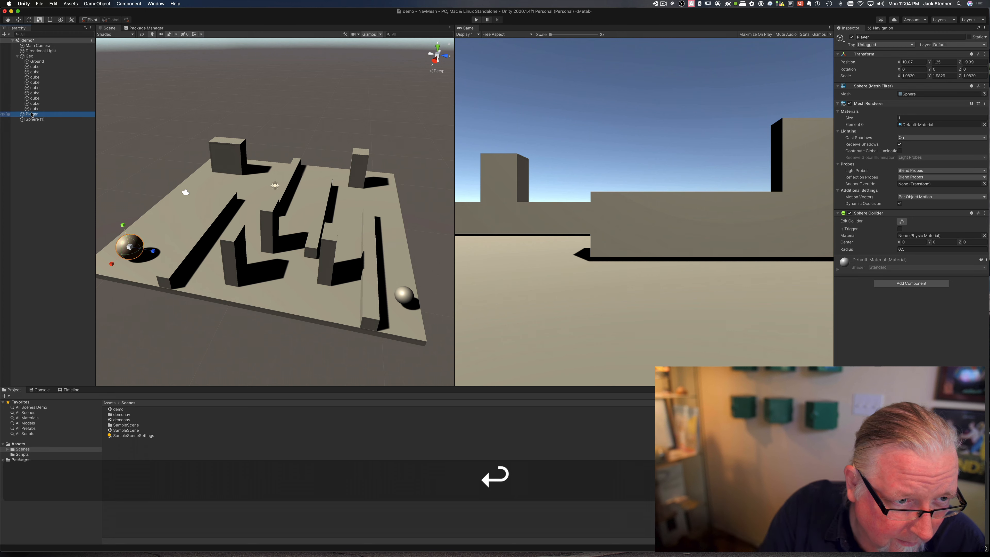
# Rename the smaller sphere to "Target".
pyautogui.doubleClick(37, 120)
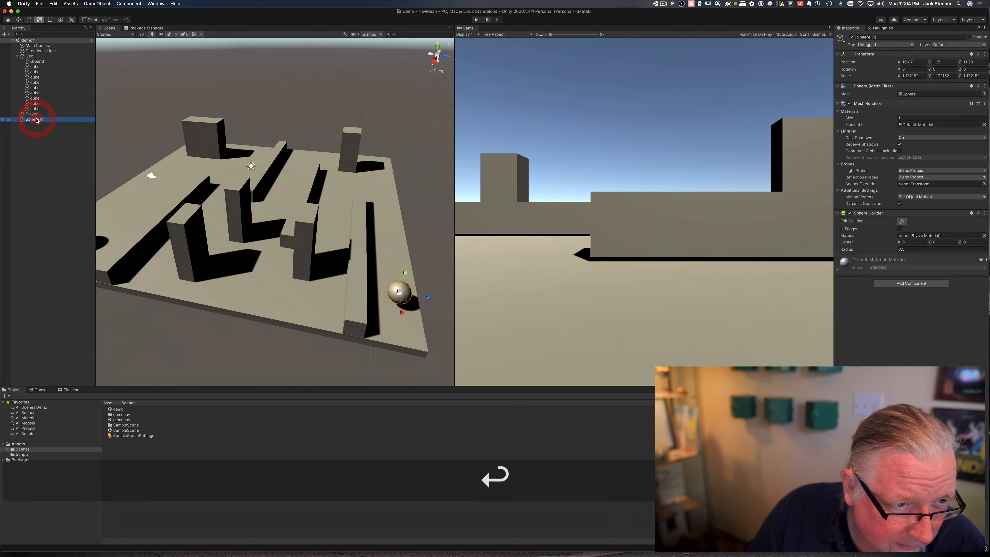
pyautogui.click(36, 120)
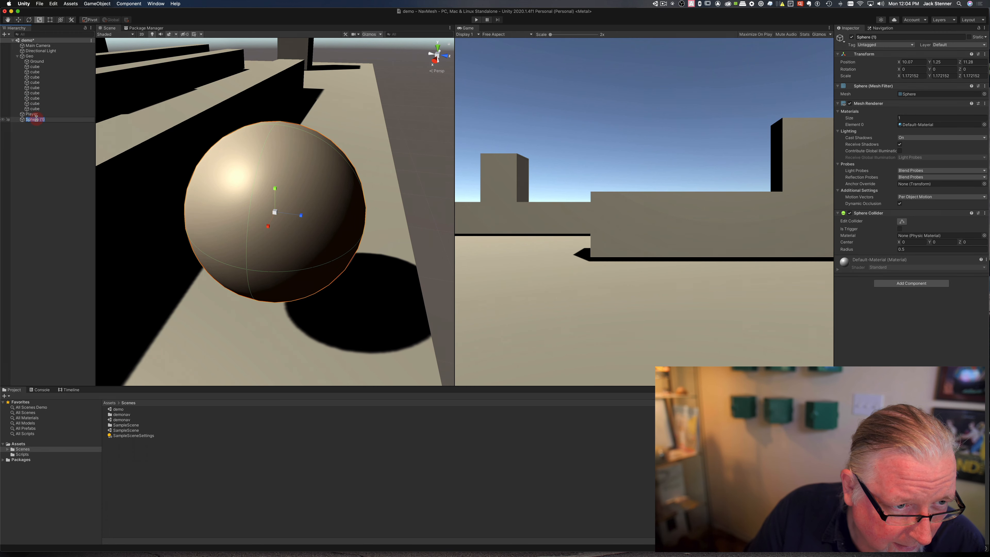
pyautogui.write('Target')
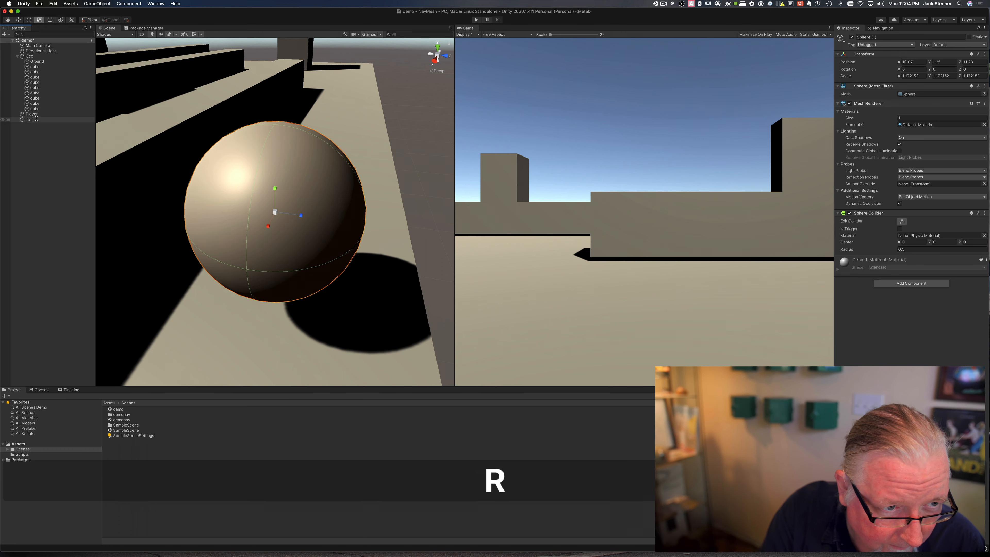
pyautogui.press('Return')
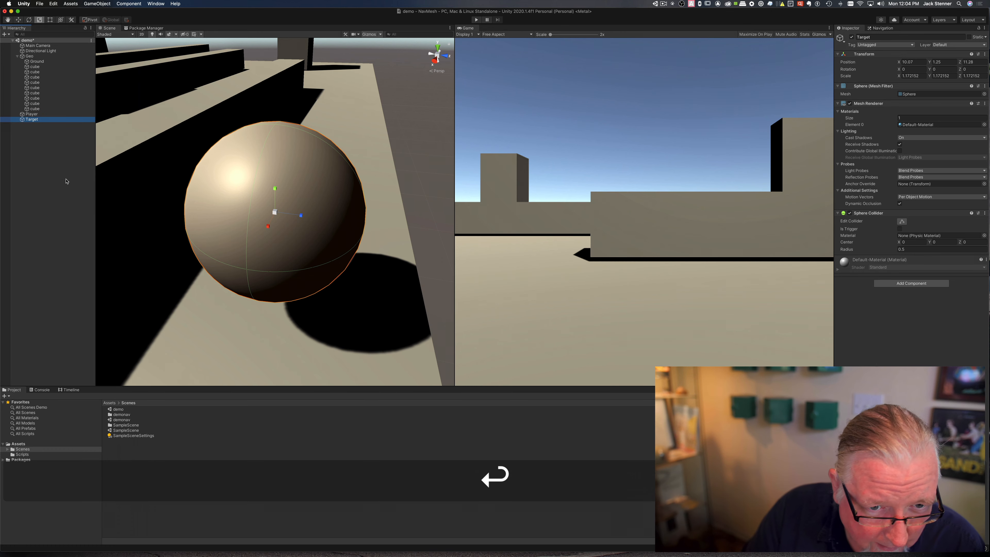
# Frame the whole ground from an elevated corner angle and align the Main Camera with that scene view.
pyautogui.scroll(5, 233, 223)
pyautogui.scroll(-10, 233, 223)
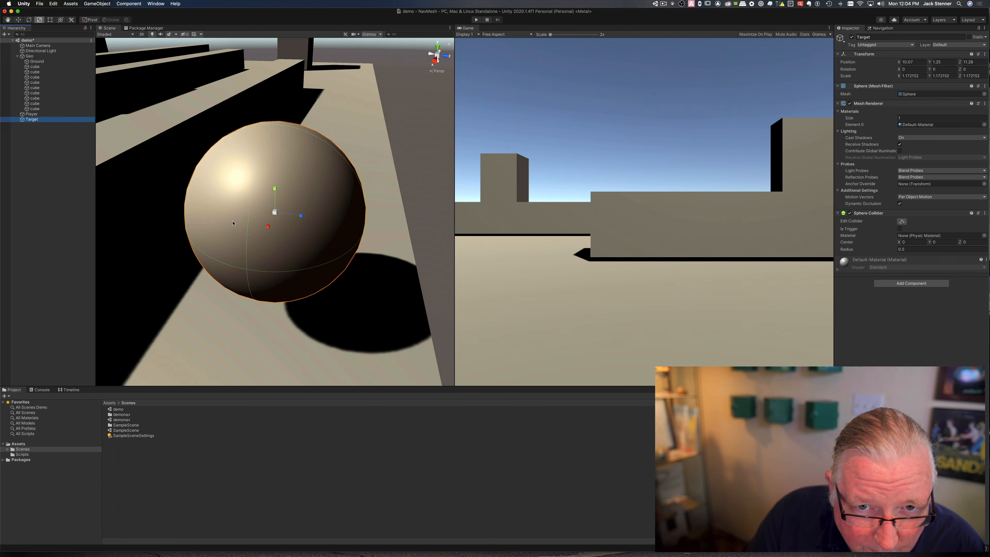
pyautogui.scroll(-2, 233, 223)
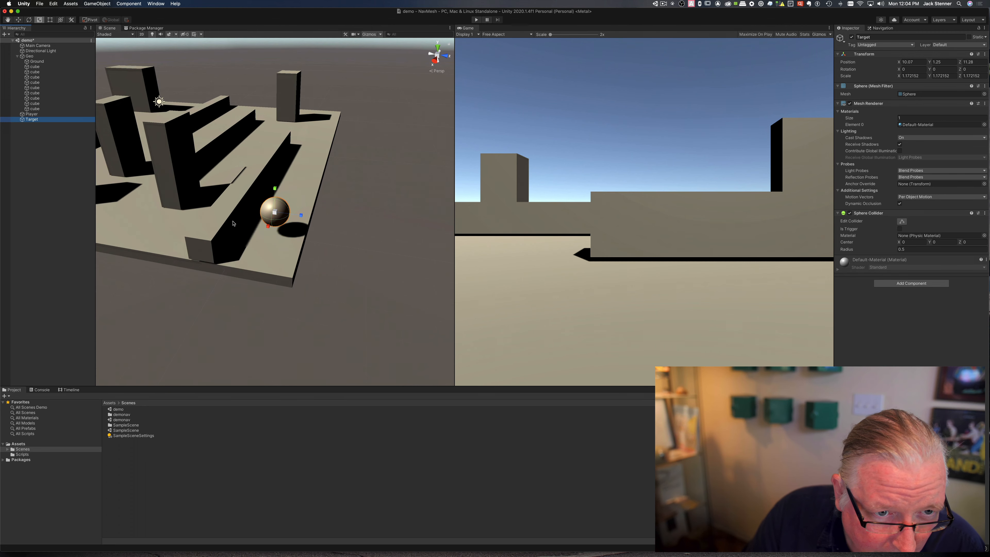
pyautogui.click(136, 214)
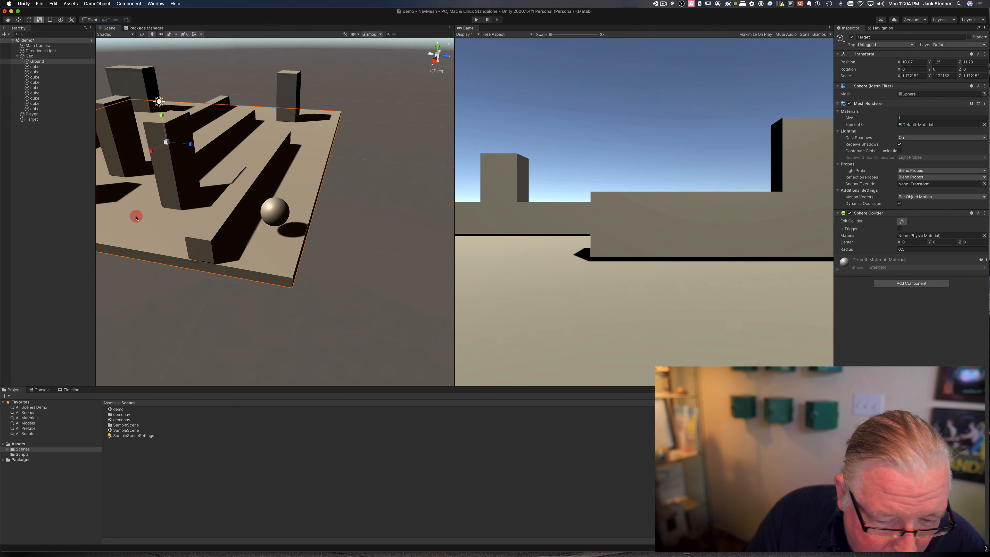
pyautogui.press('f')
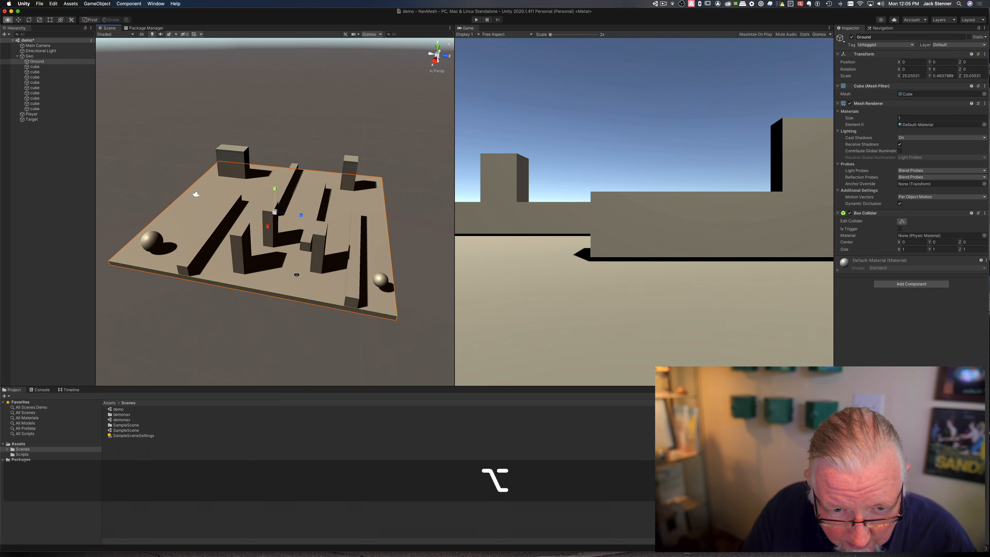
pyautogui.keyDown('alt'); pyautogui.moveTo(323, 309); pyautogui.dragTo(290, 298); pyautogui.keyUp('alt')
pyautogui.scroll(1, 290, 298)
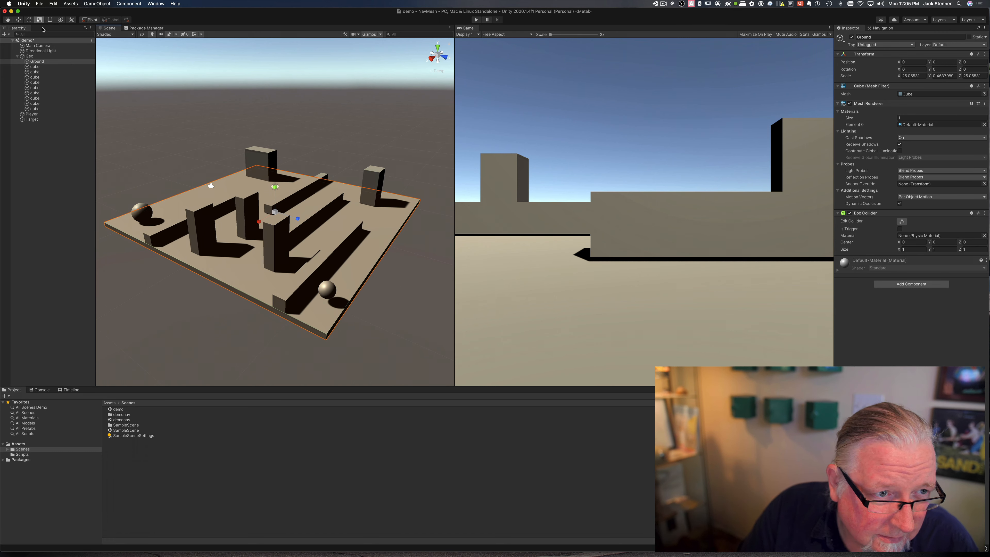
pyautogui.click(37, 46)
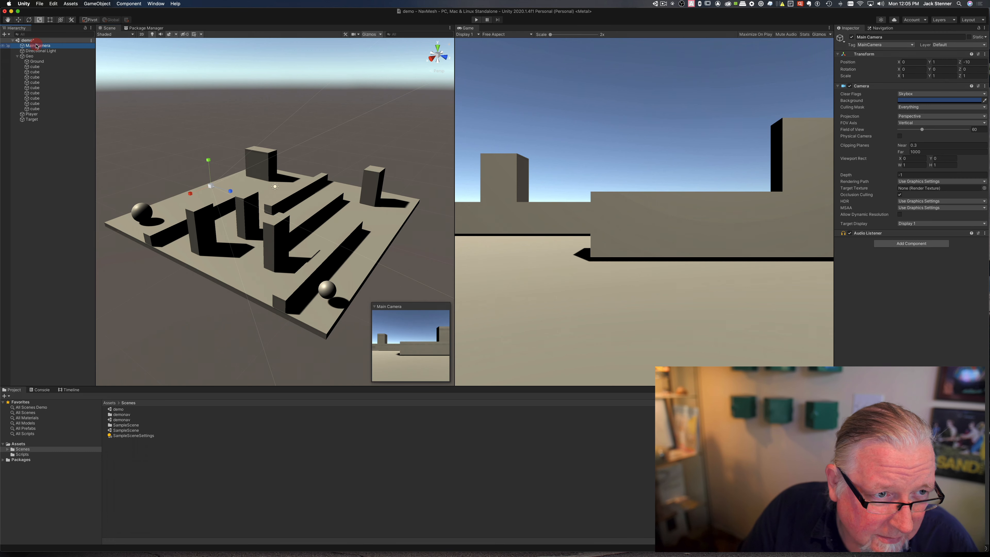
pyautogui.click(72, 4)
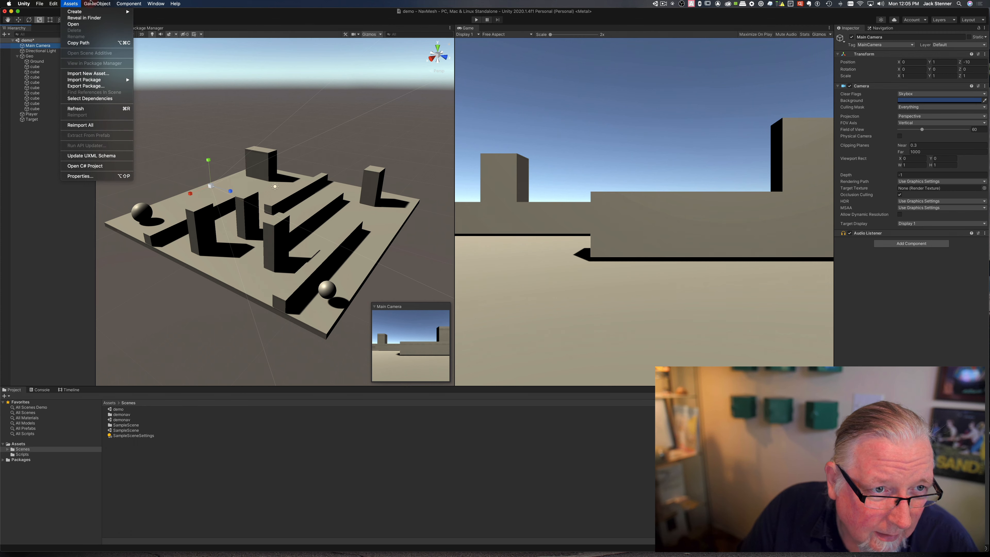
pyautogui.moveTo(97, 4)
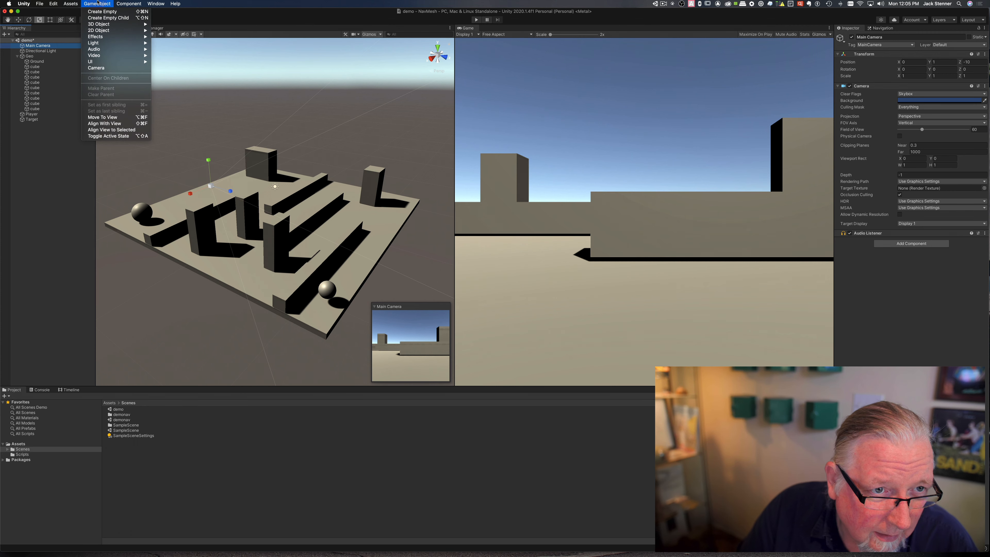
pyautogui.click(108, 123)
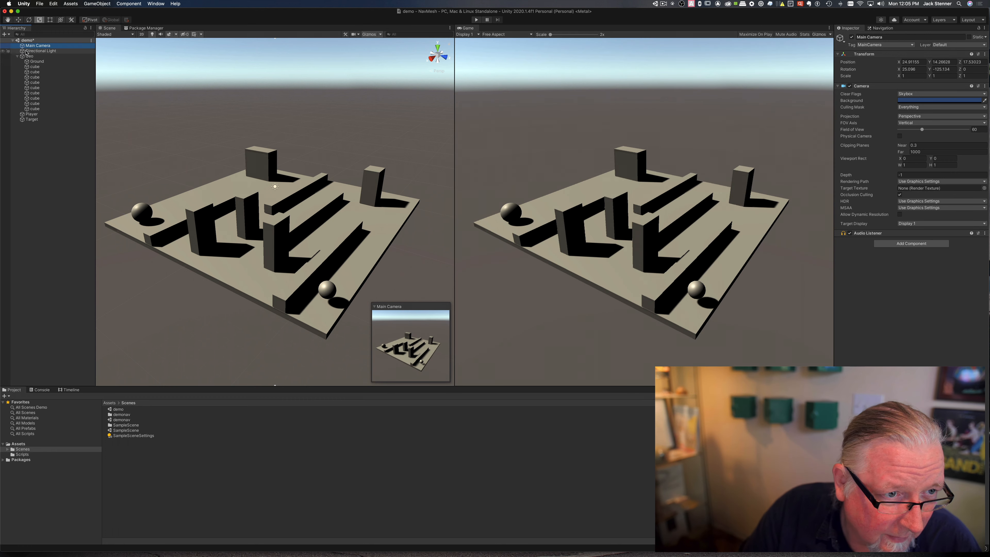
# Save the demo scene.
pyautogui.click(31, 114)
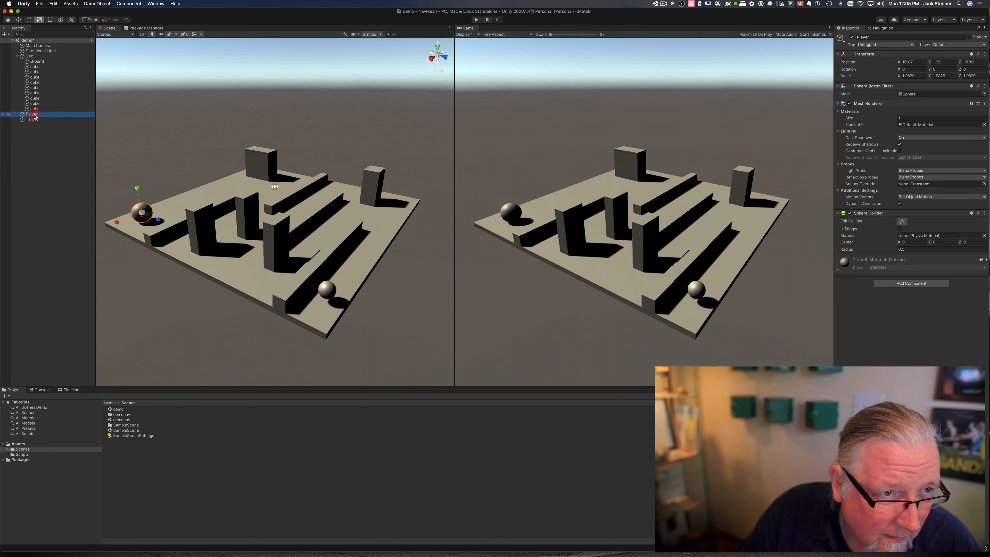
pyautogui.click(39, 4)
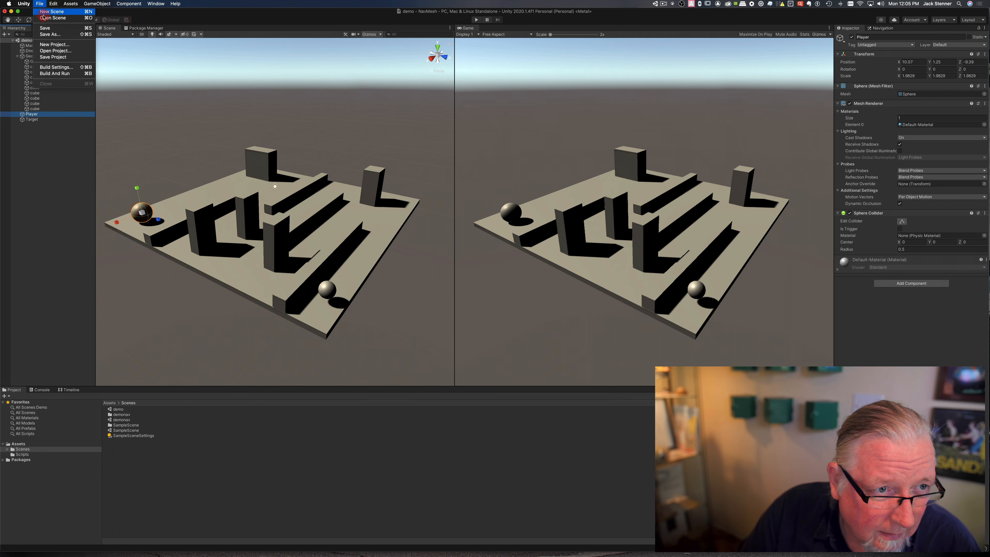
pyautogui.click(47, 31)
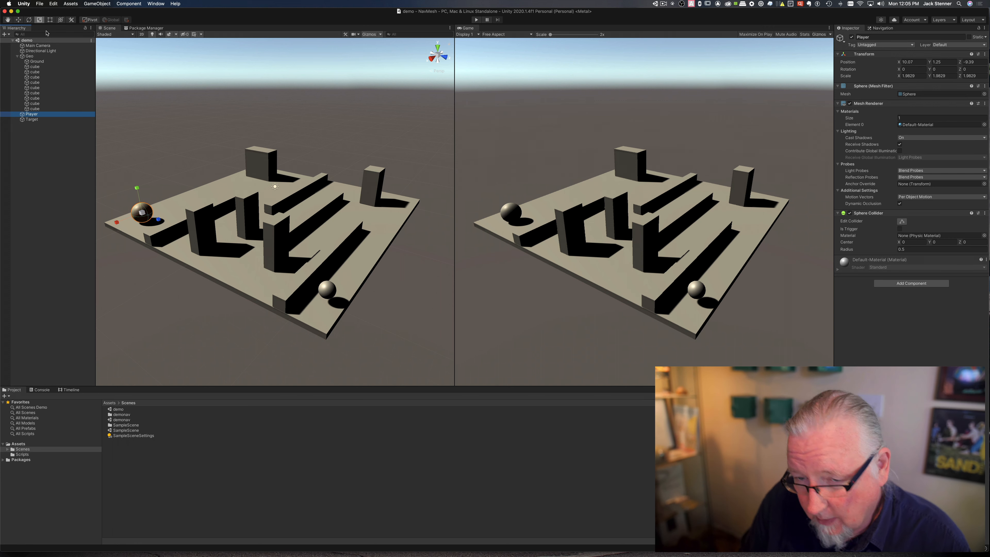
# Mark the Ground and all the cube obstacles under Geo as Static.
pyautogui.click(39, 62)
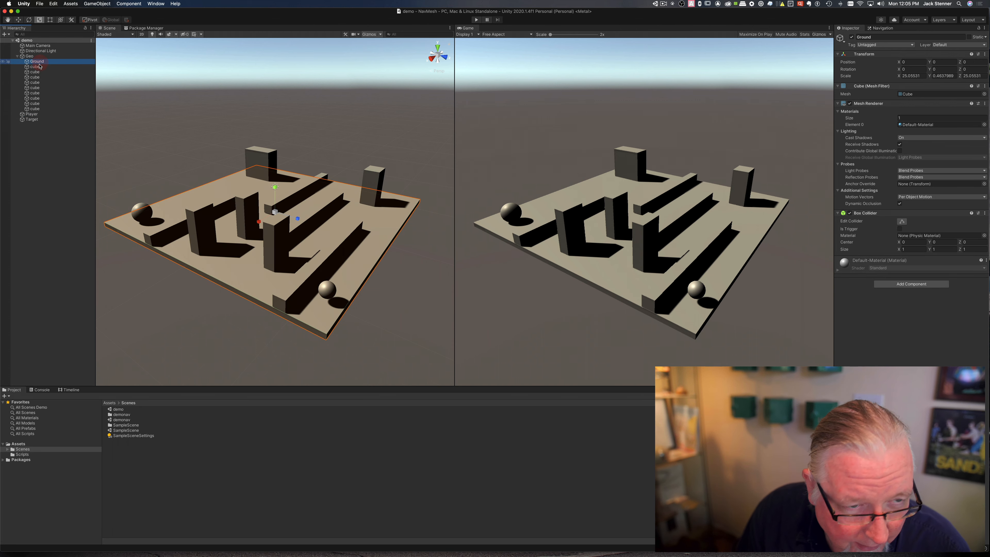
pyautogui.keyDown('shift'); pyautogui.click(39, 108); pyautogui.keyUp('shift')
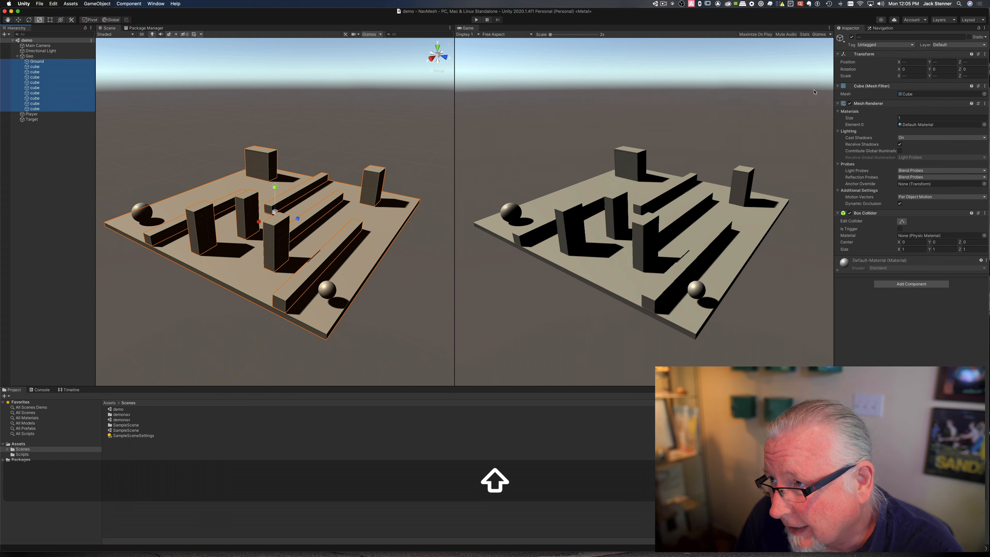
pyautogui.click(970, 38)
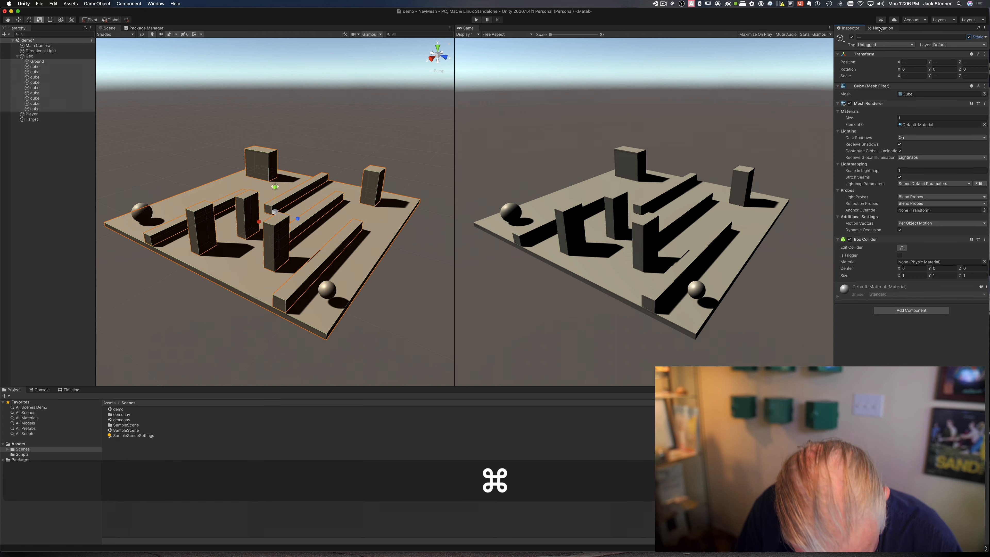
pyautogui.press('super+3')
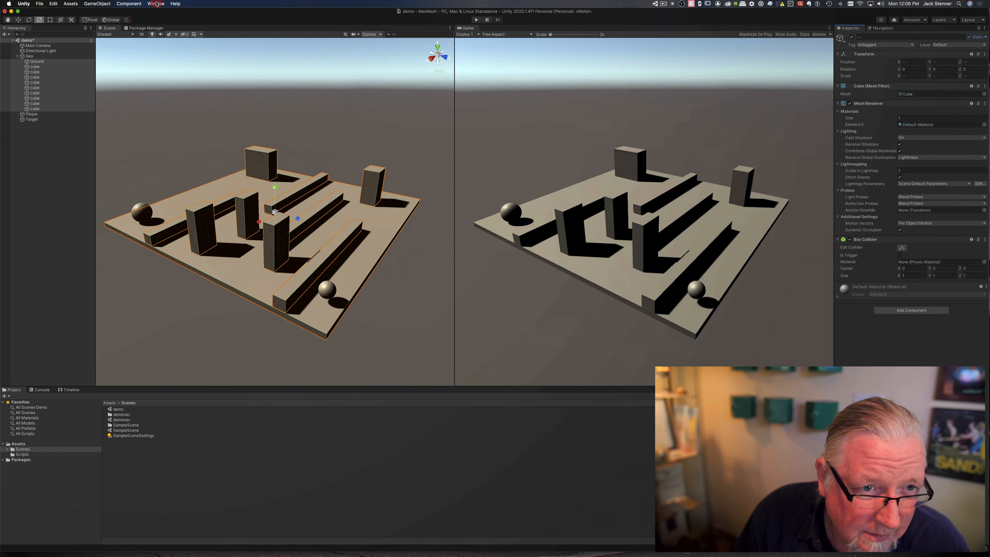
# Open the AI Navigation settings and set the Ground's navigation area to Walkable.
pyautogui.click(156, 3)
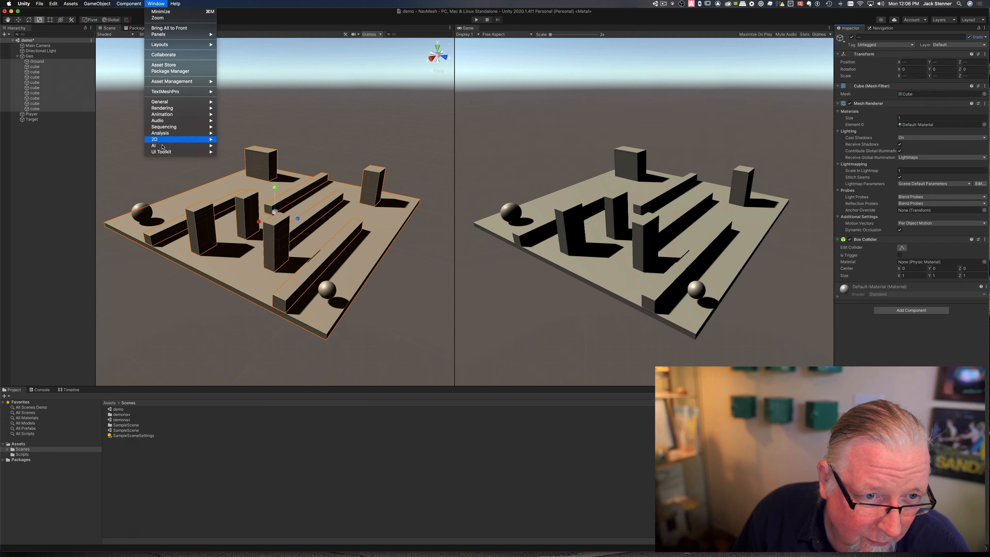
pyautogui.moveTo(163, 146)
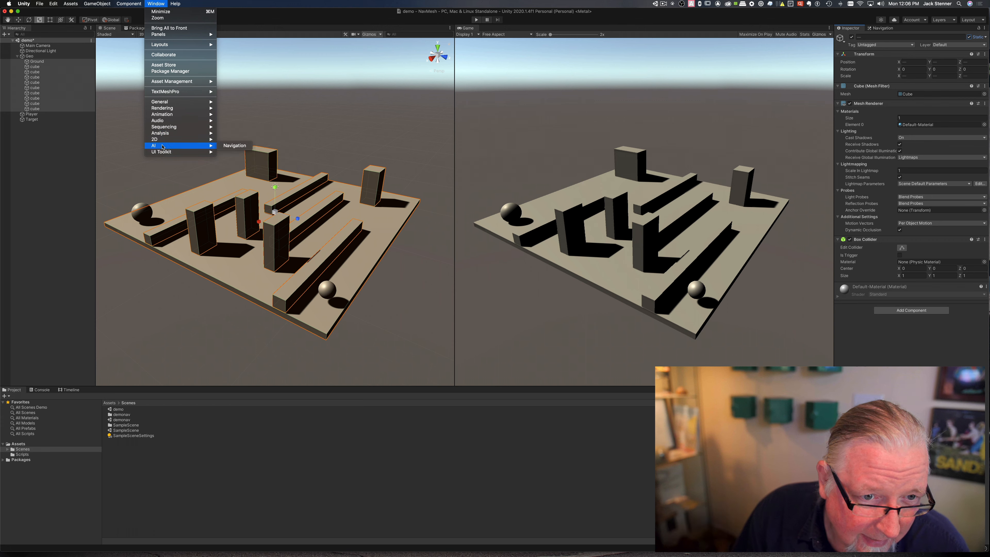
pyautogui.click(239, 145)
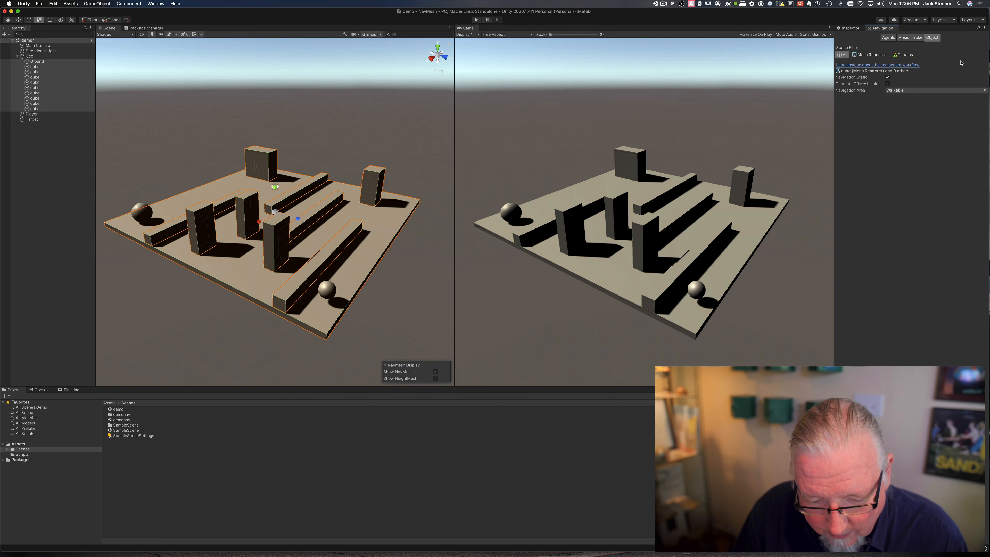
pyautogui.press('super+3')
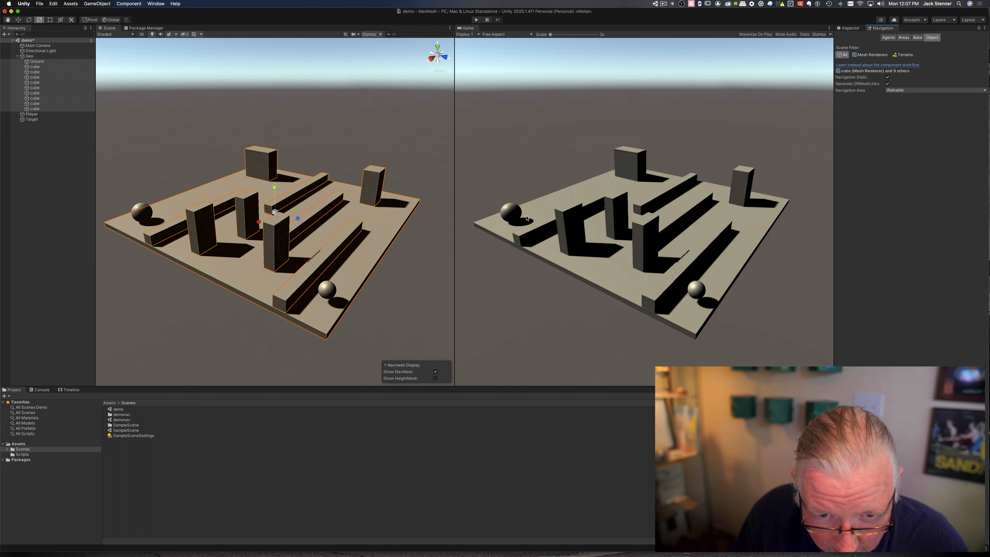
pyautogui.click(376, 223)
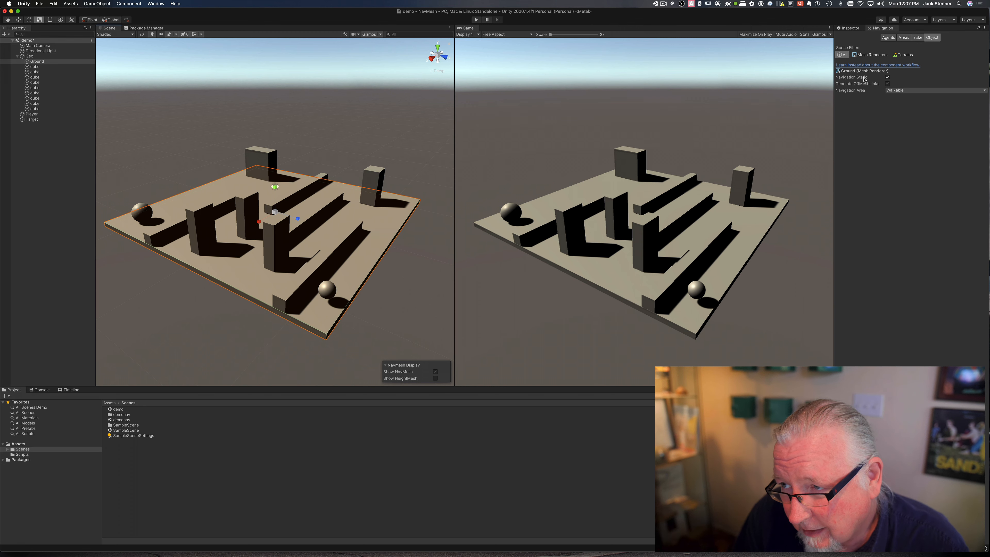
pyautogui.click(900, 90)
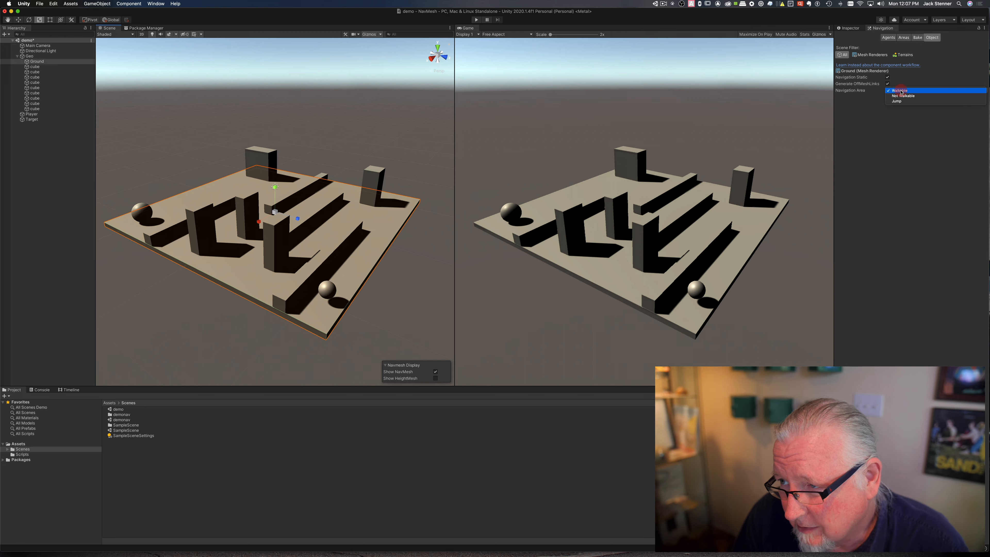
pyautogui.click(900, 91)
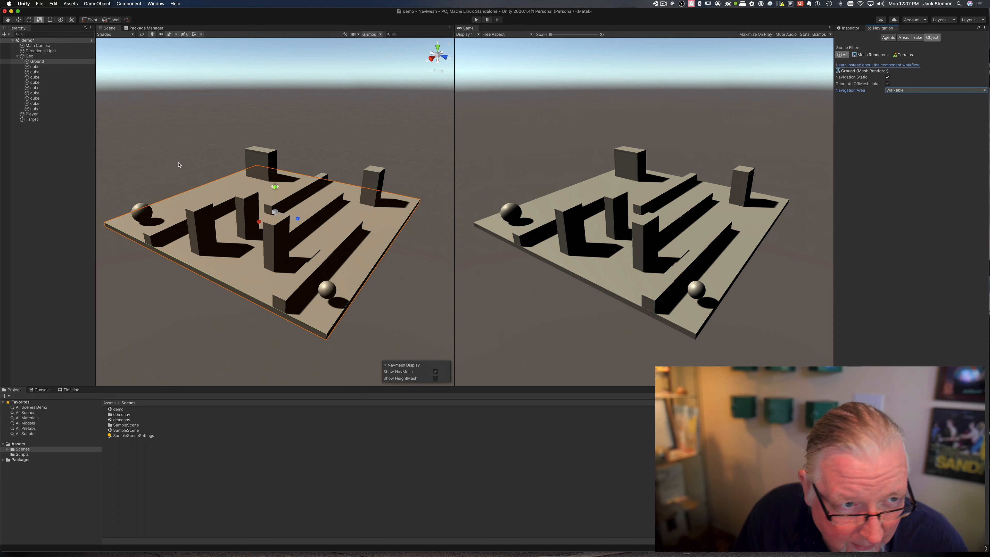
# Set the navigation area of all the cube obstacles to Not Walkable.
pyautogui.click(35, 67)
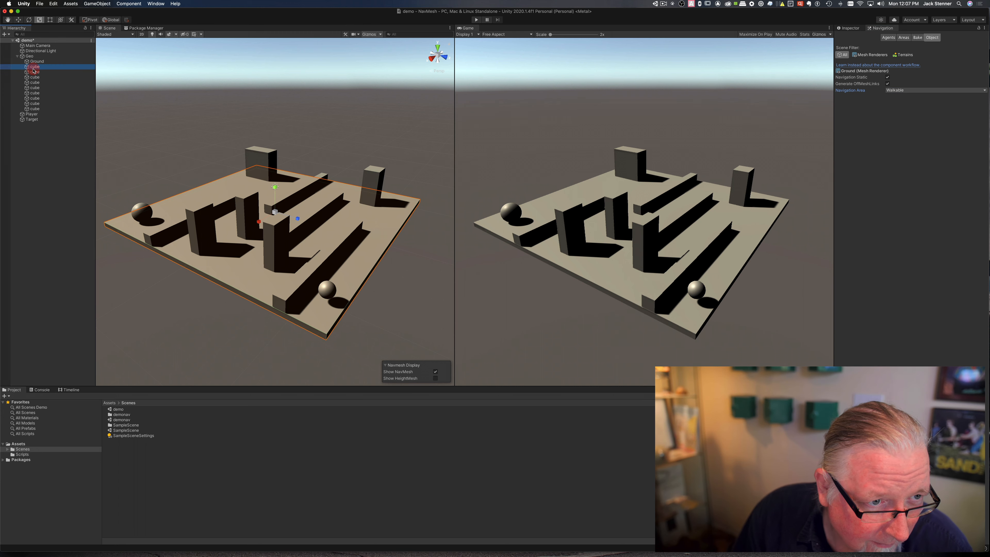
pyautogui.keyDown('shift'); pyautogui.click(35, 109); pyautogui.keyUp('shift')
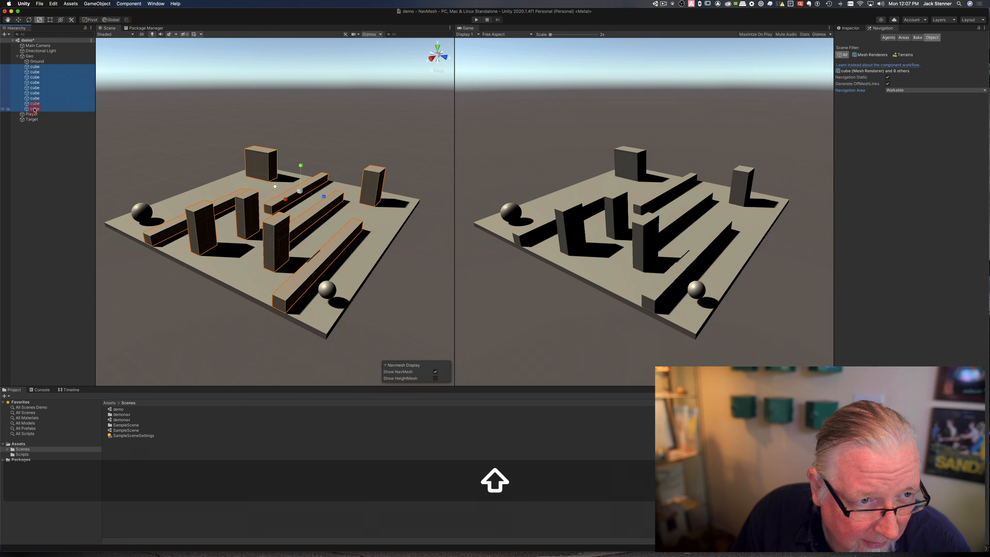
pyautogui.click(950, 92)
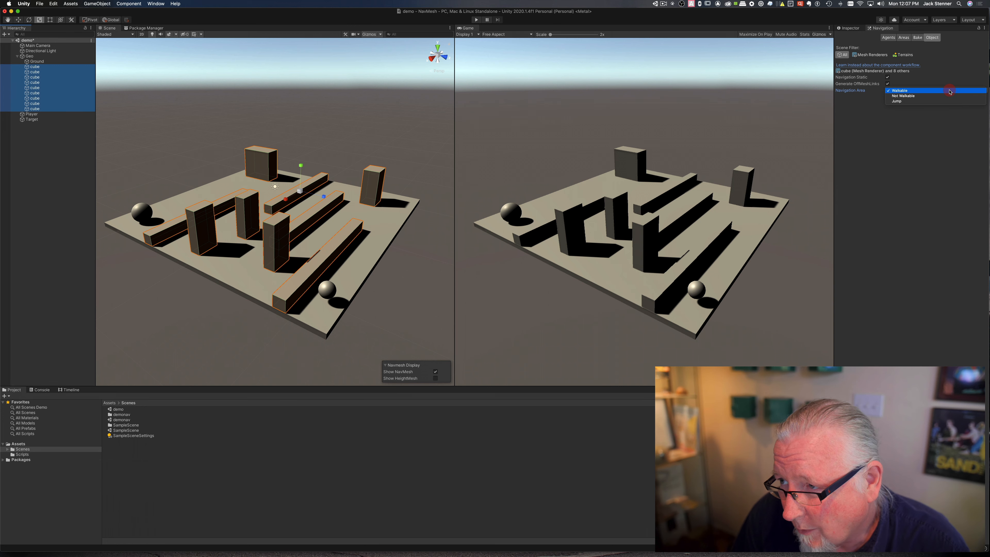
pyautogui.click(917, 96)
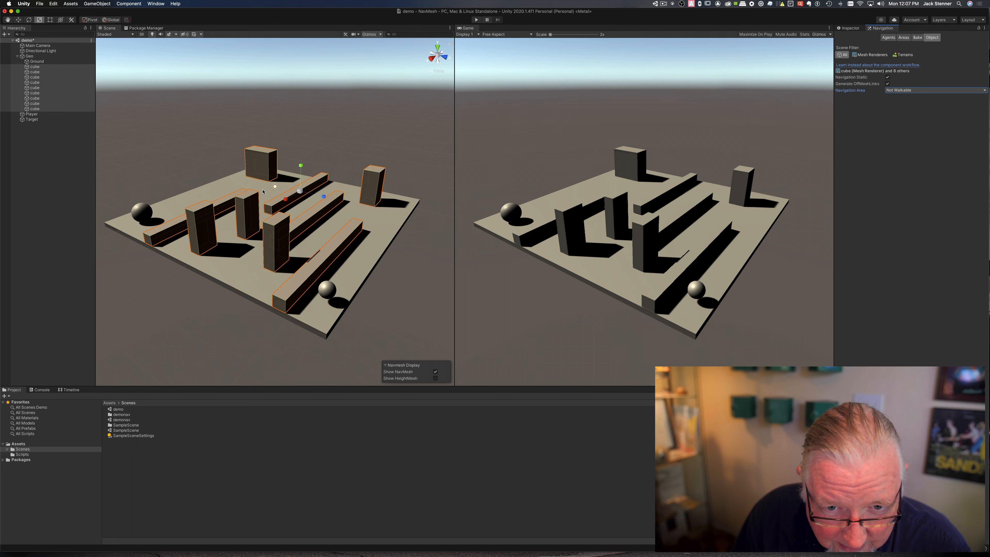
# Bake the scene's NavMesh with the existing agent settings and inspect the walkable area around the obstacles.
pyautogui.click(917, 38)
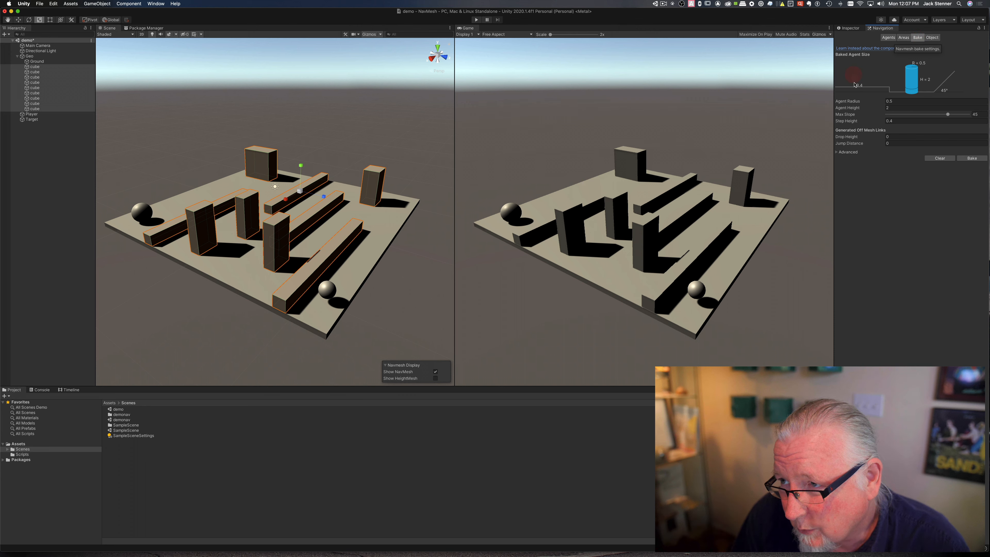
pyautogui.click(967, 159)
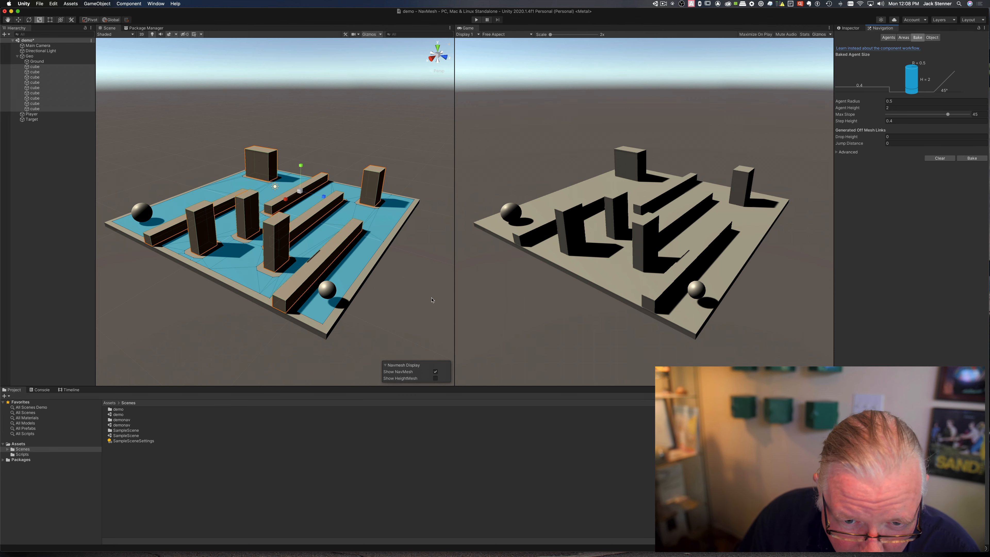
pyautogui.press('alt')
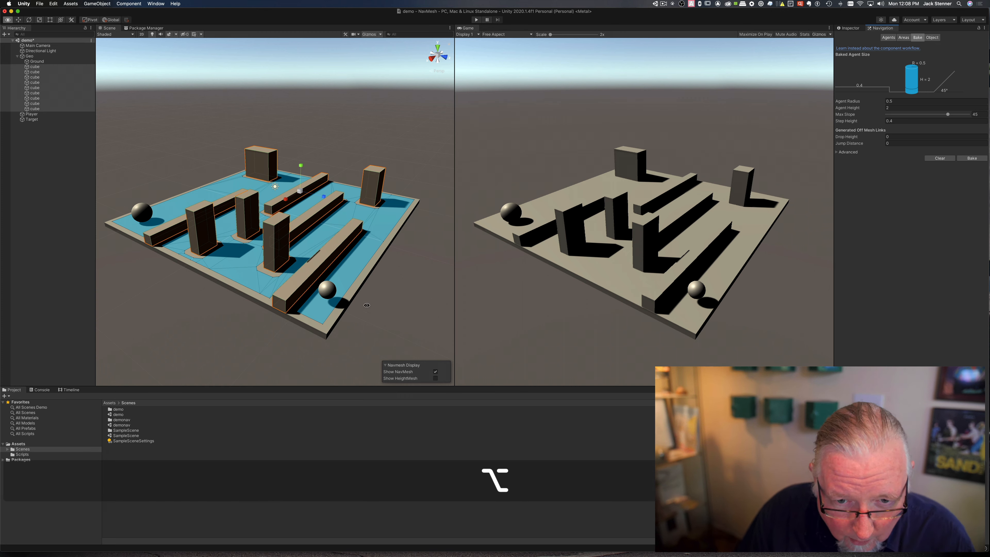
pyautogui.keyDown('alt'); pyautogui.moveTo(386, 298); pyautogui.dragTo(406, 286); pyautogui.keyUp('alt')
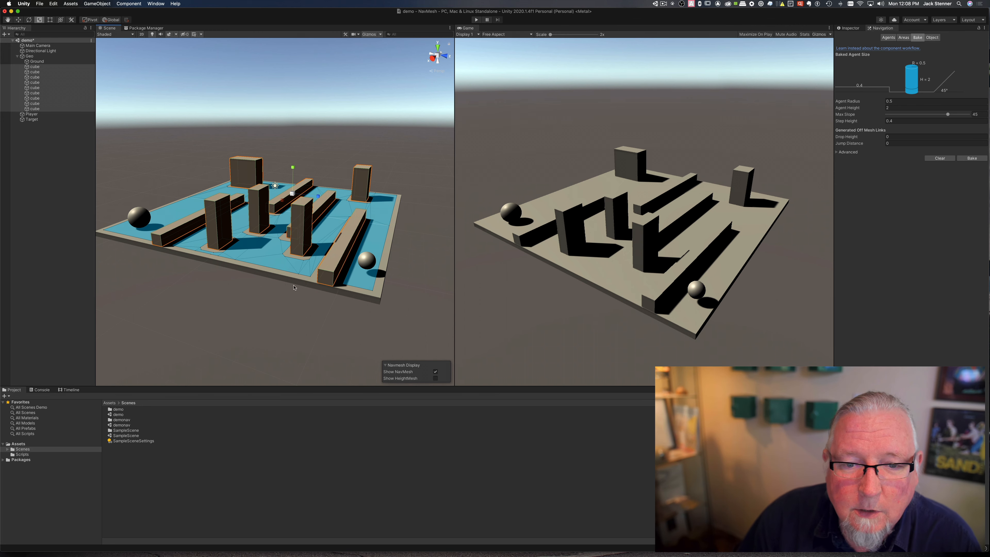
# Move the long cube obstacle beside the Target slightly along the Z axis toward the sphere and rebake the NavMesh.
pyautogui.click(341, 258)
pyautogui.press('w')
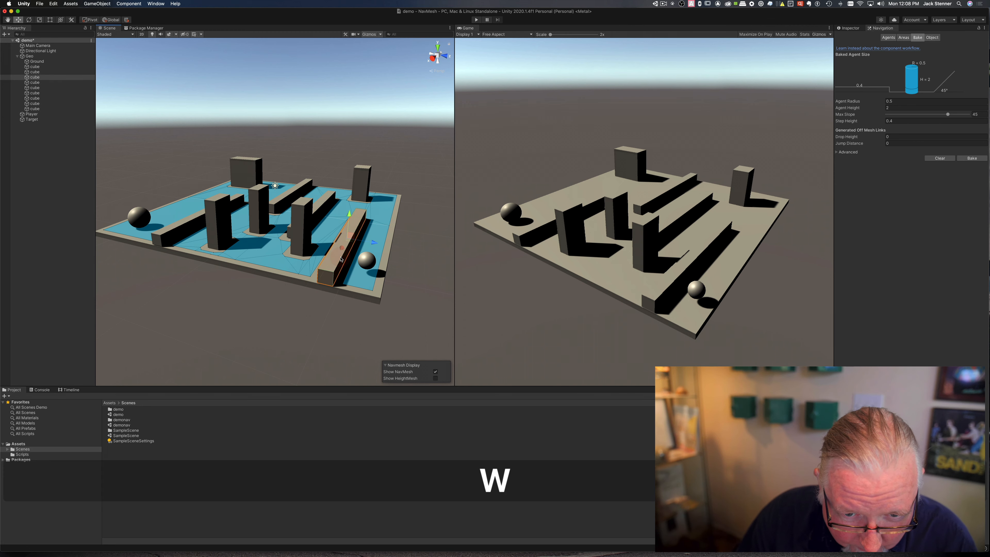
pyautogui.moveTo(373, 244); pyautogui.dragTo(379, 244)
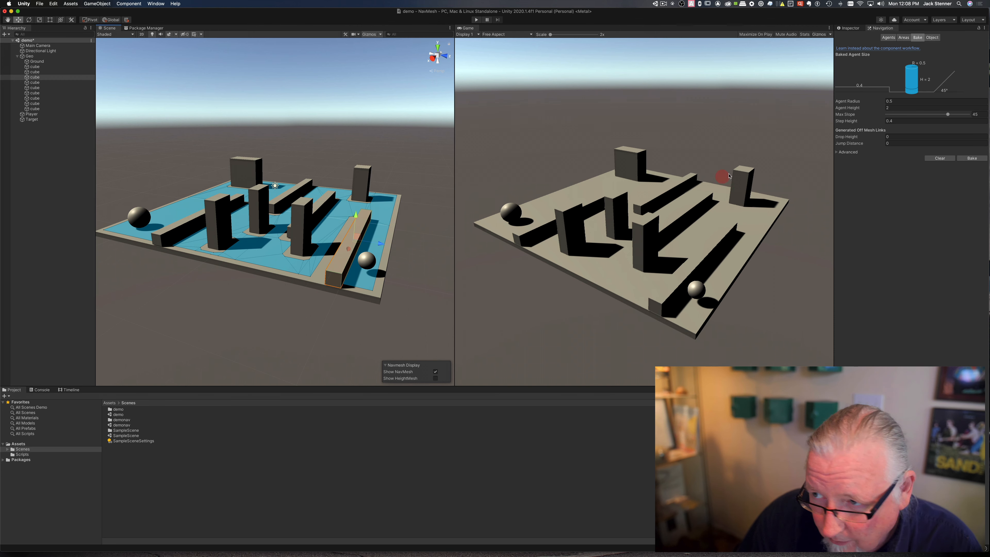
pyautogui.click(972, 158)
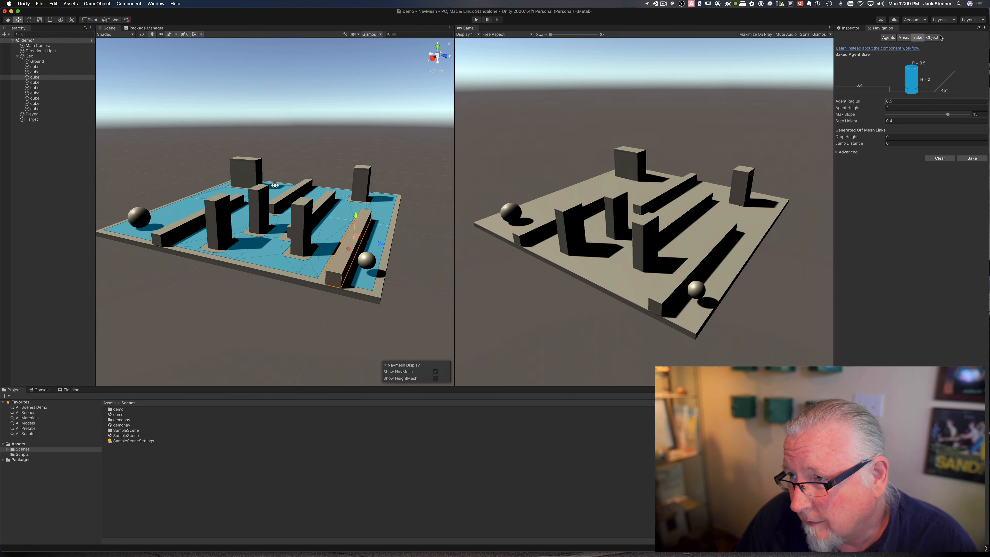
# Check the Humanoid agent type settings and add a Nav Mesh Agent component to the Player.
pyautogui.click(888, 37)
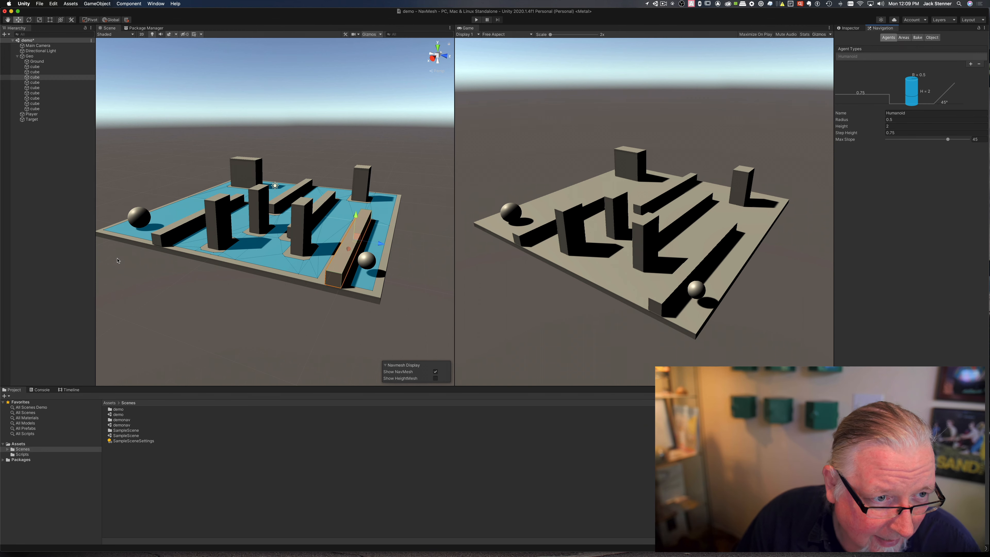
pyautogui.click(29, 115)
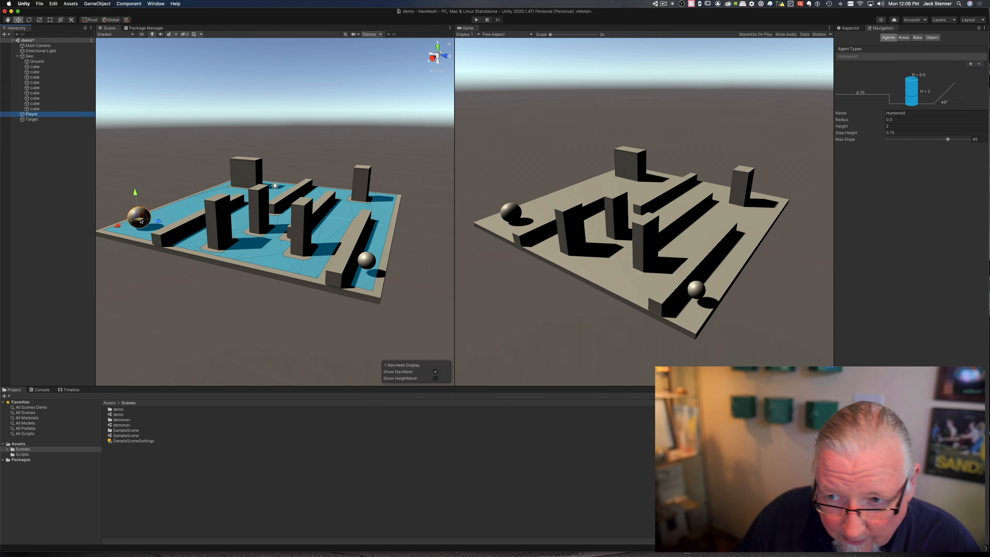
pyautogui.click(848, 28)
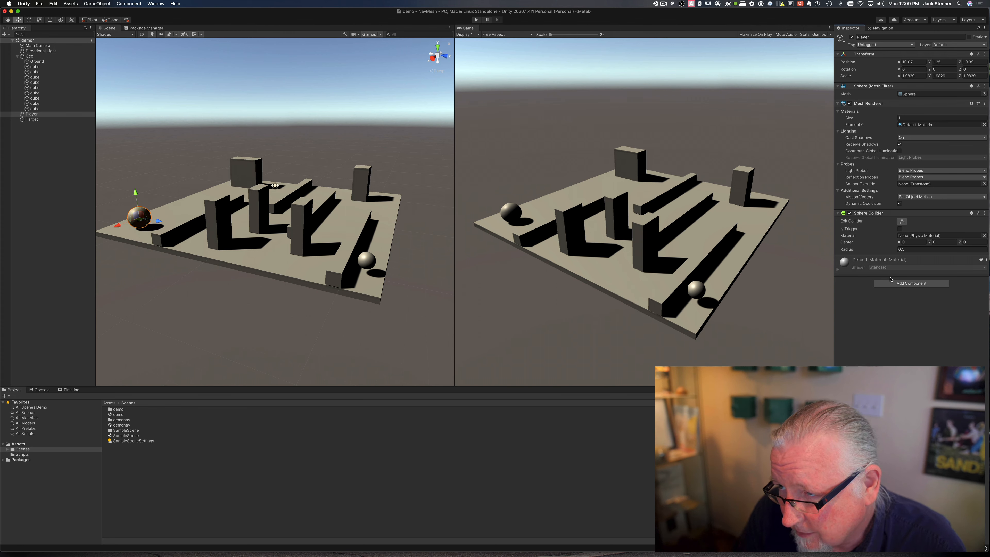
pyautogui.click(903, 285)
pyautogui.write('na')
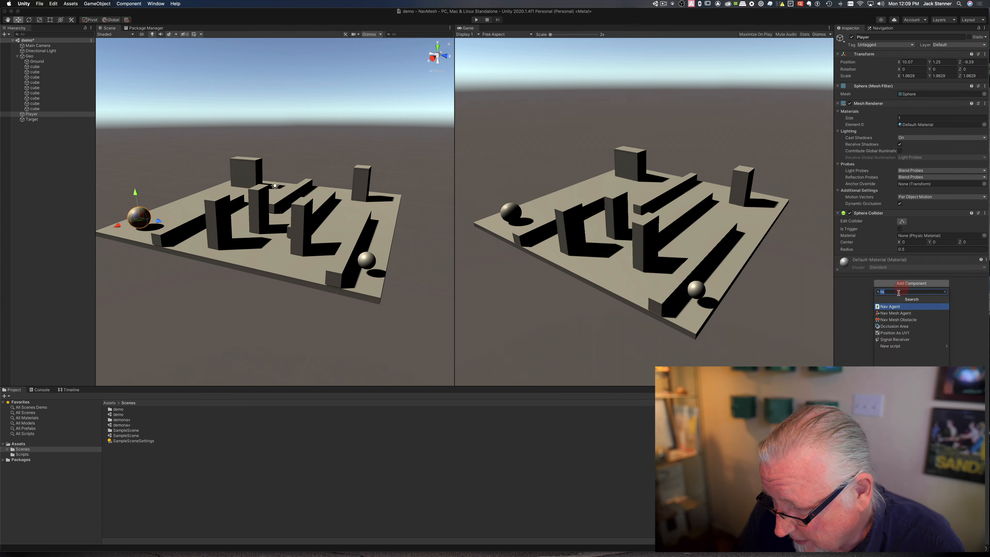
pyautogui.click(894, 315)
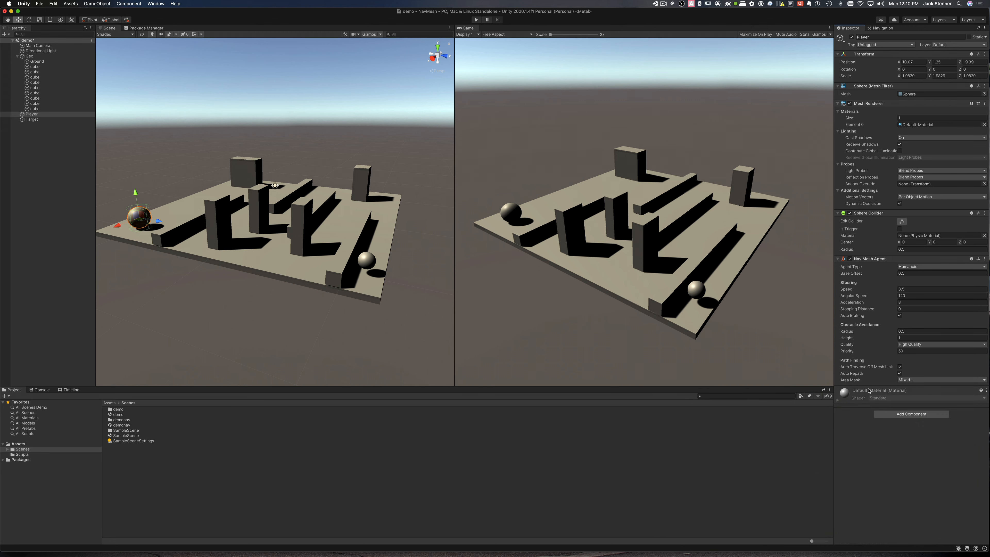
# Create a new script named navtest and add it to the Player as a component.
pyautogui.click(905, 414)
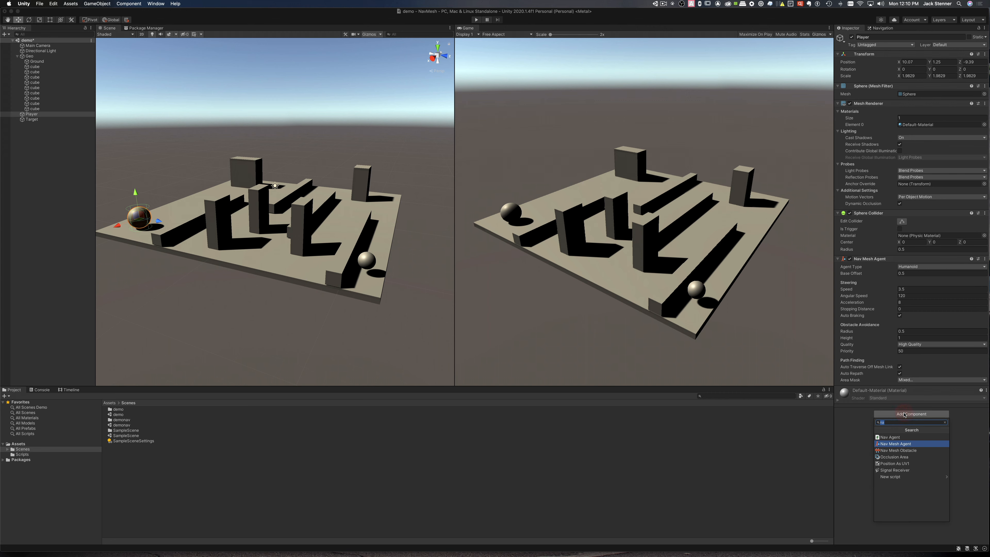
pyautogui.click(885, 477)
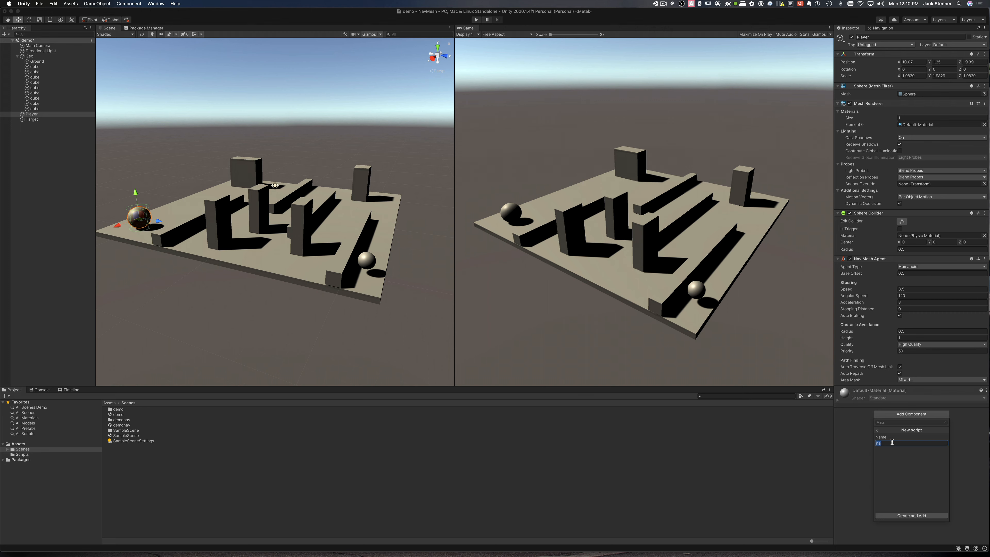
pyautogui.write('nav')
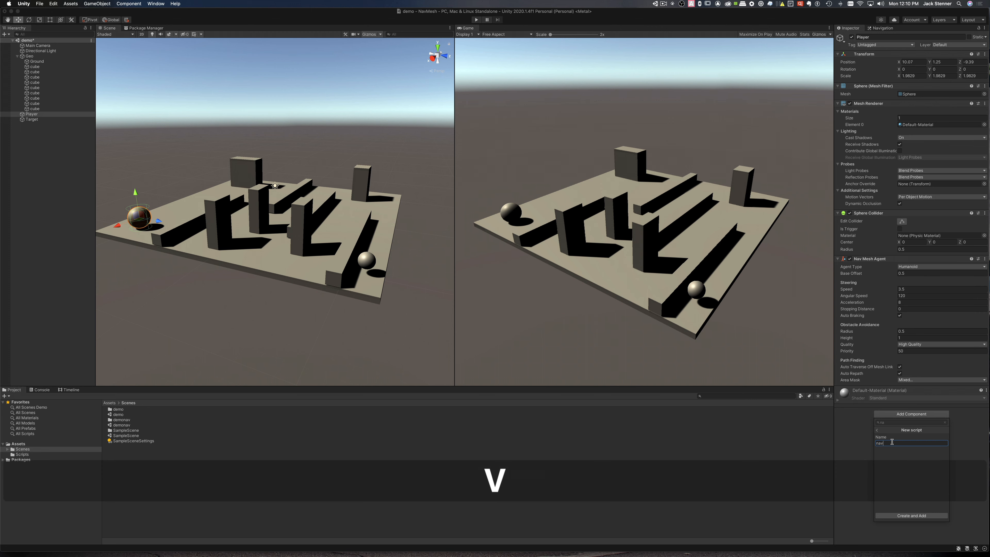
pyautogui.write('test')
pyautogui.click(900, 515)
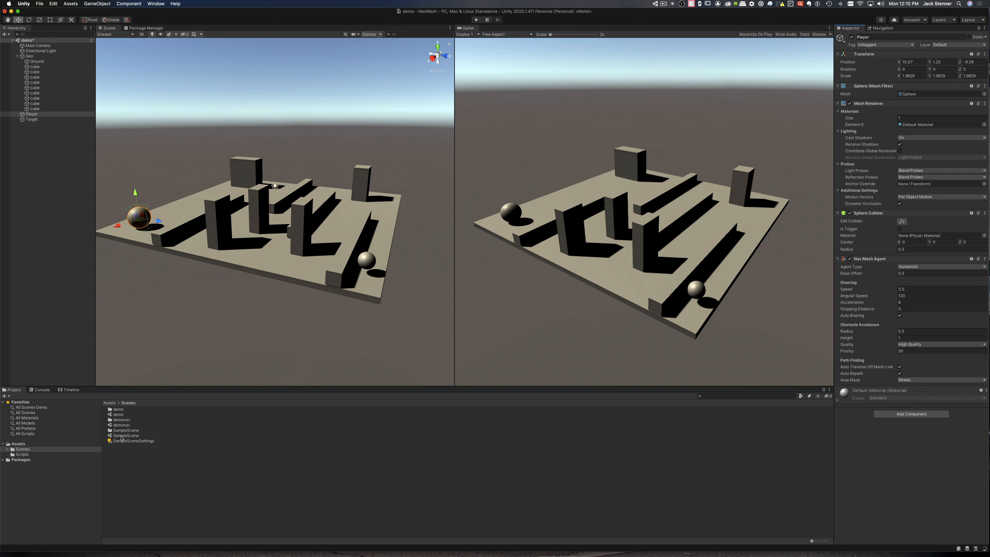
# Locate the navtest script in the Assets folder and move it into the Scripts folder.
pyautogui.click(27, 455)
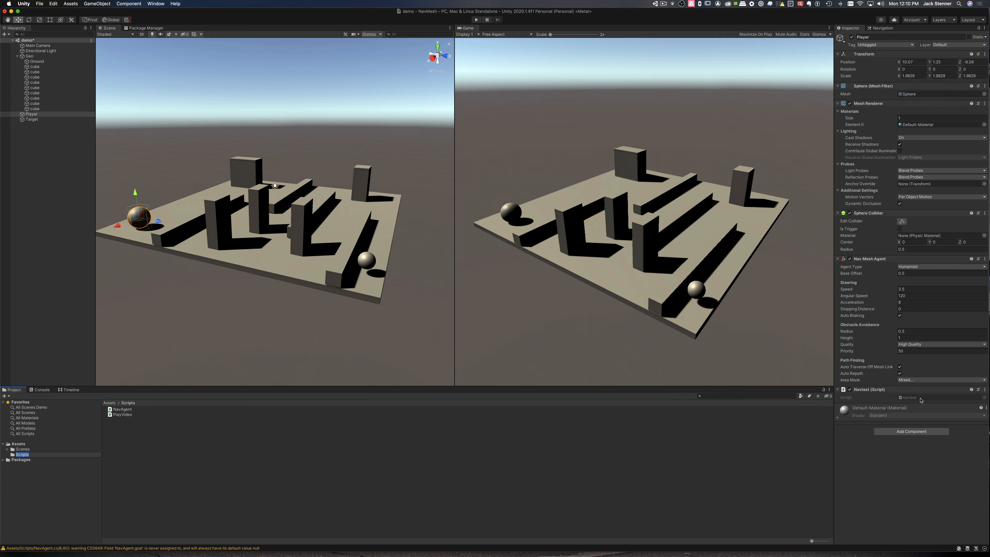
pyautogui.click(901, 398)
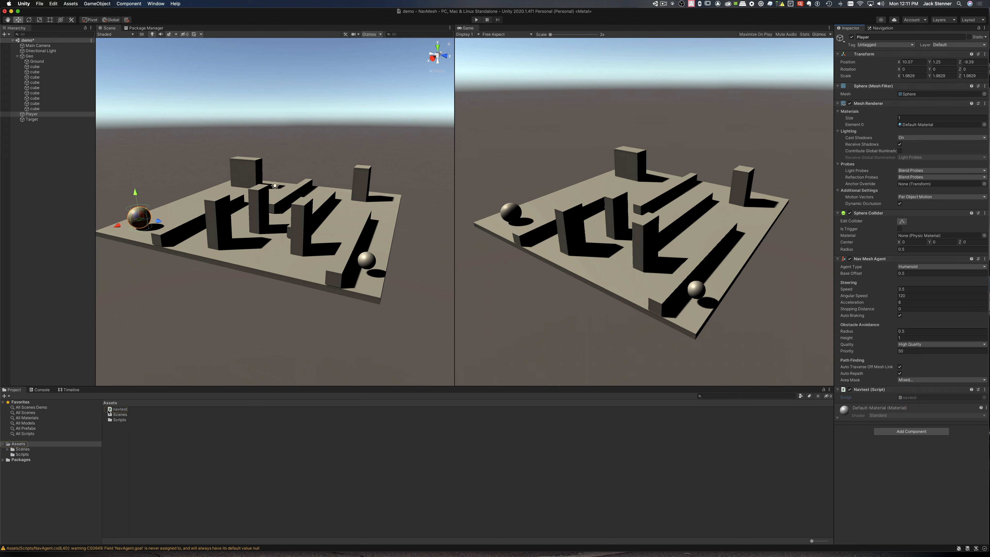
pyautogui.moveTo(116, 409); pyautogui.dragTo(117, 420)
pyautogui.click(20, 454)
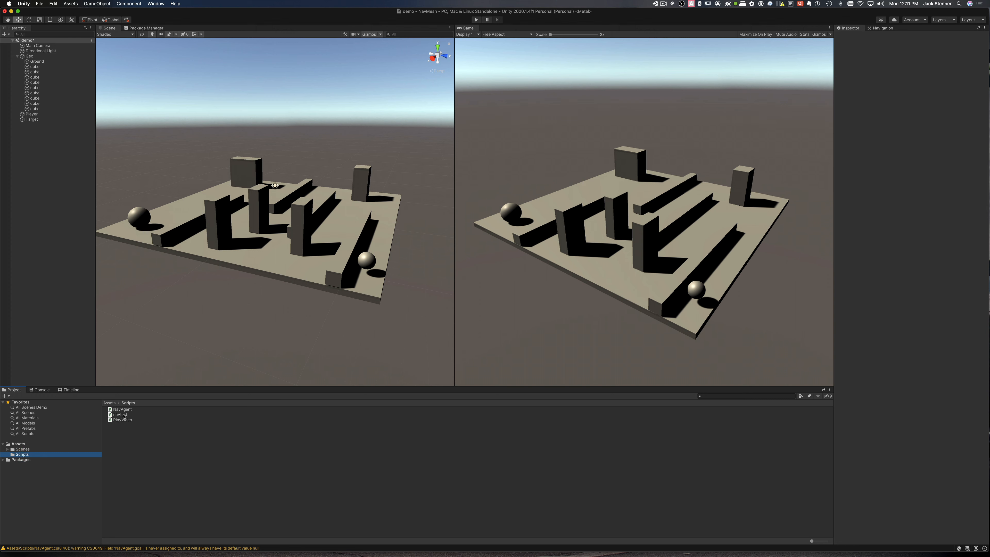
# Open the navtest script in JetBrains Rider and examine its class name and the default Start and Update methods.
pyautogui.click(121, 415)
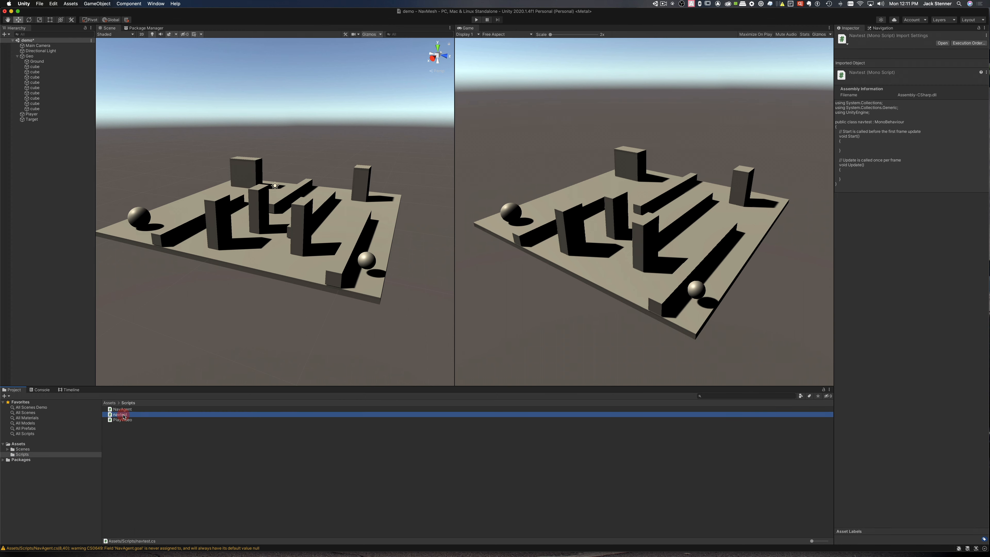
pyautogui.doubleClick(123, 415)
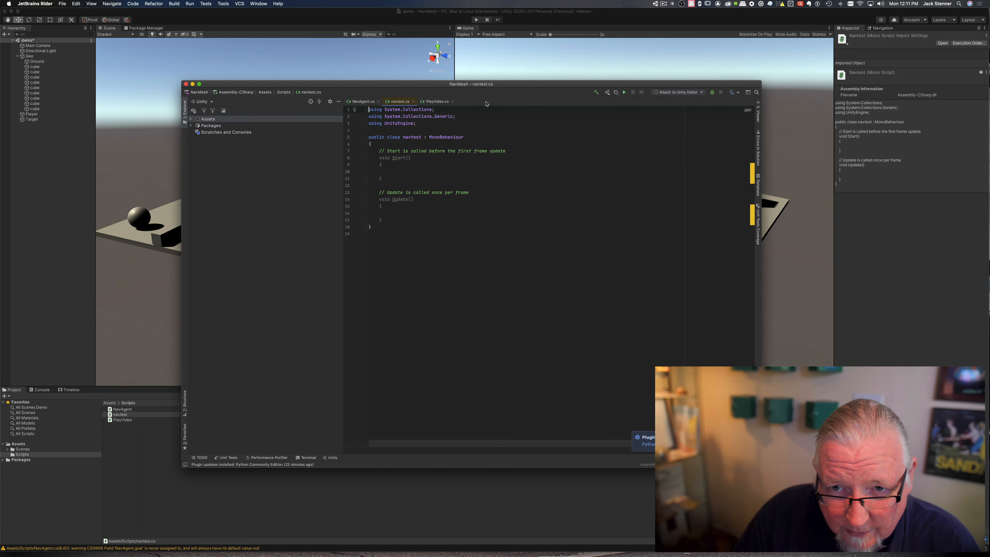
pyautogui.moveTo(505, 83); pyautogui.dragTo(539, 80)
pyautogui.click(498, 120)
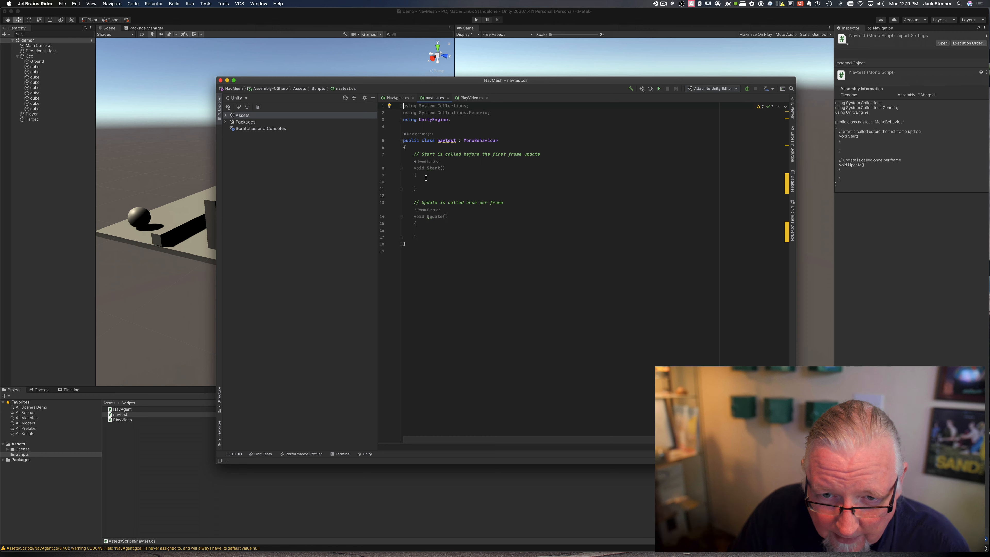
pyautogui.moveTo(408, 169); pyautogui.dragTo(426, 189)
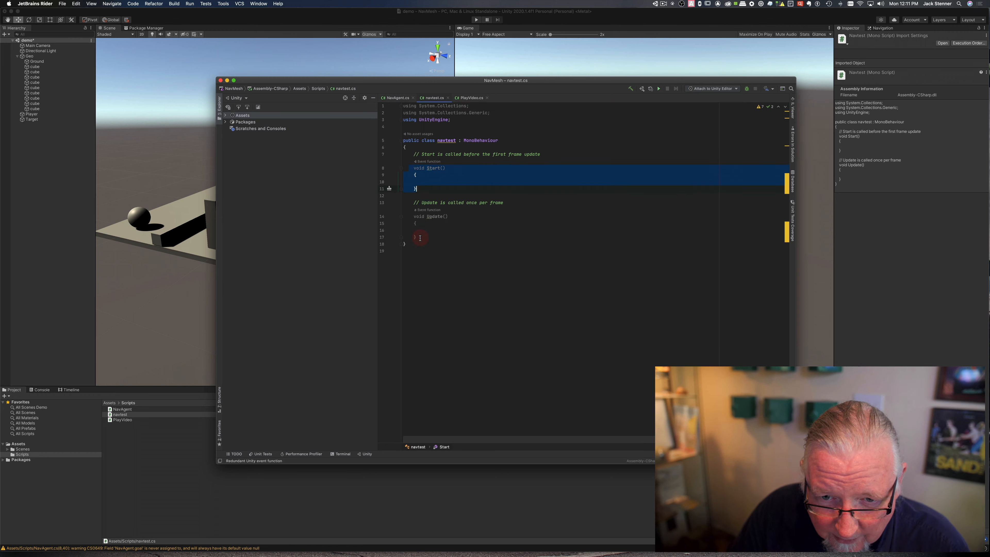
pyautogui.moveTo(420, 238); pyautogui.dragTo(405, 168)
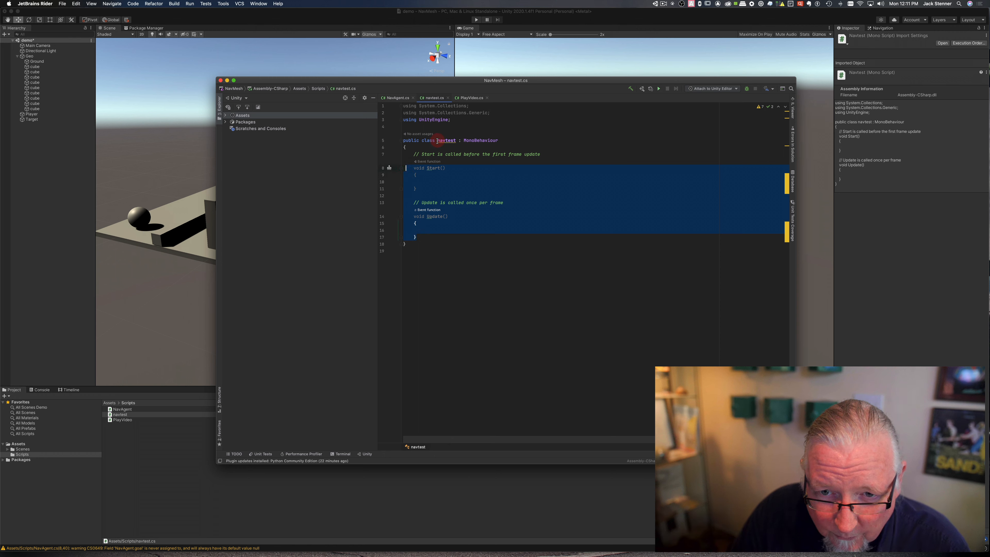
pyautogui.click(446, 140)
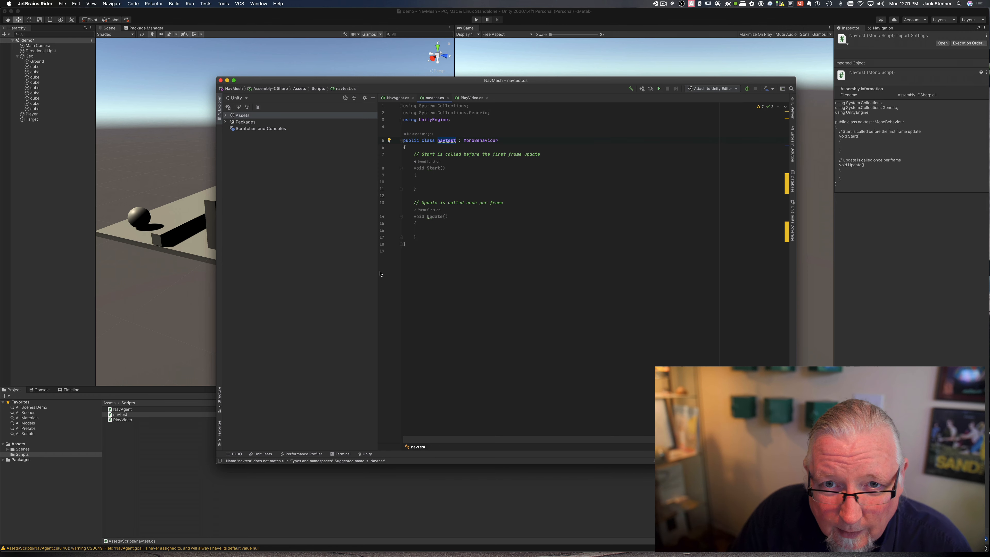
# Switch back to Unity, attach the existing NavAgent script to the Player and remove the navtest component.
pyautogui.click(335, 14)
pyautogui.click(78, 268)
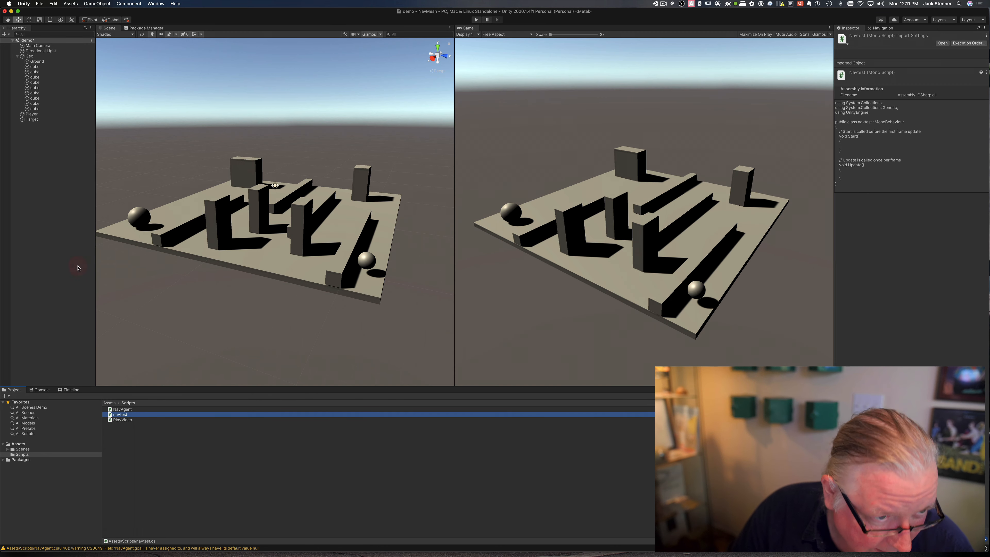
pyautogui.click(31, 120)
pyautogui.click(31, 115)
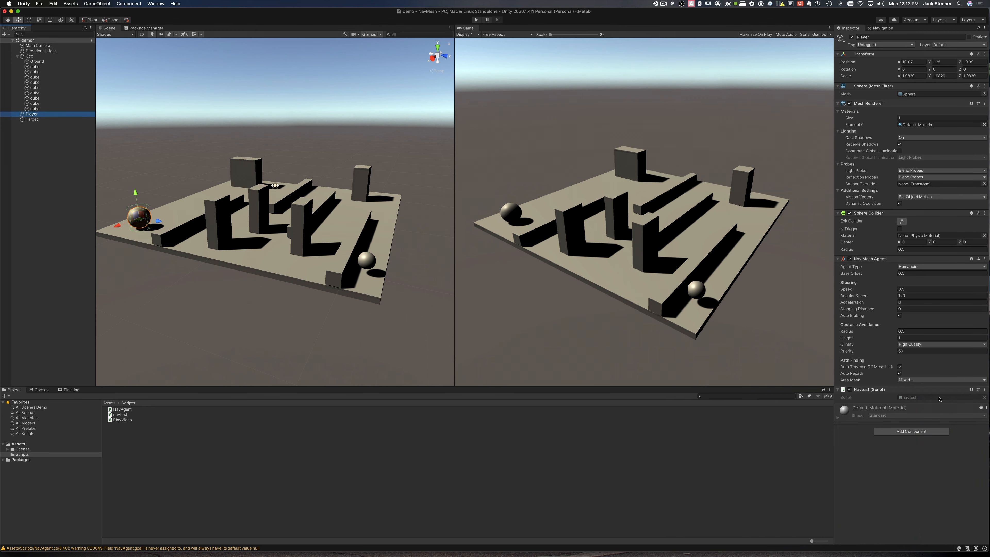
pyautogui.click(984, 398)
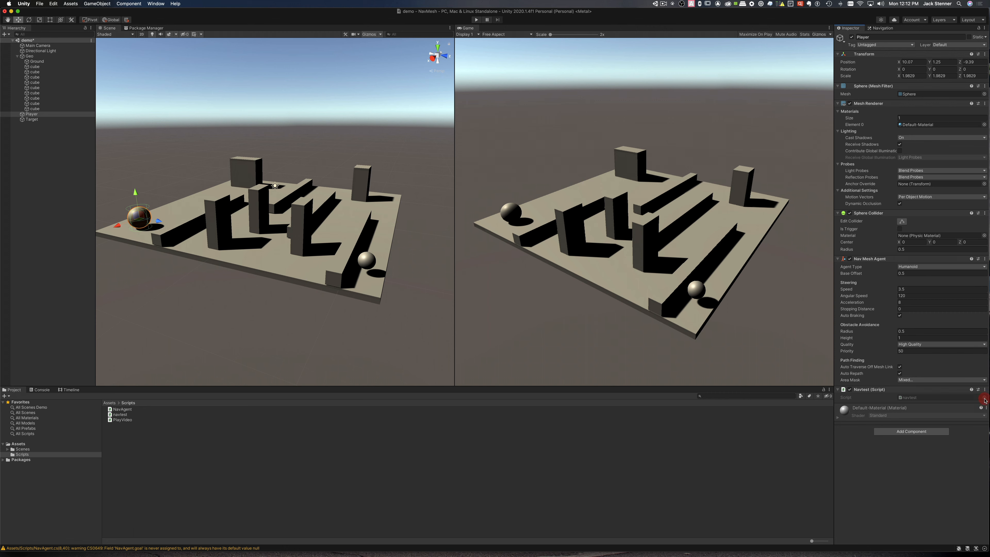
pyautogui.click(744, 433)
pyautogui.moveTo(117, 414); pyautogui.dragTo(884, 394)
pyautogui.click(885, 457)
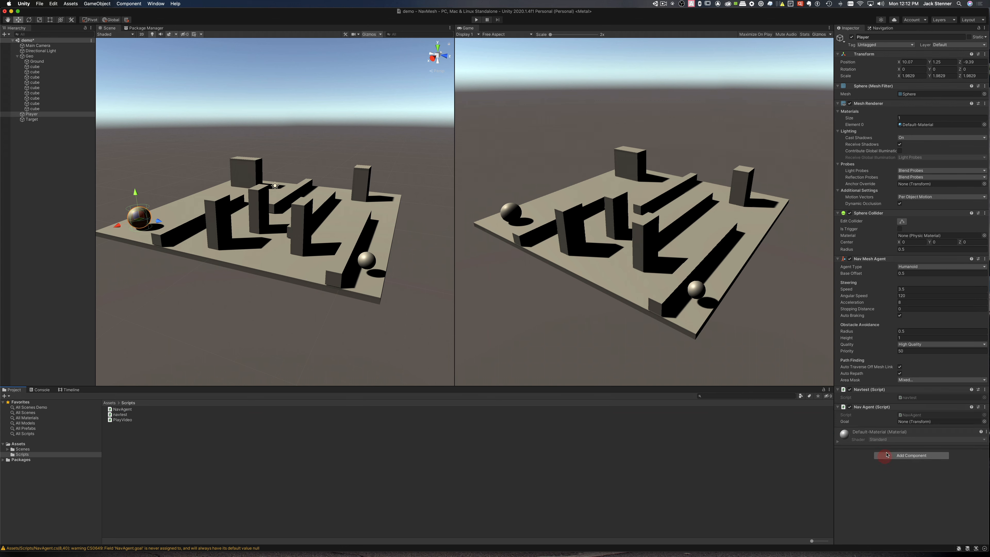
pyautogui.click(984, 391)
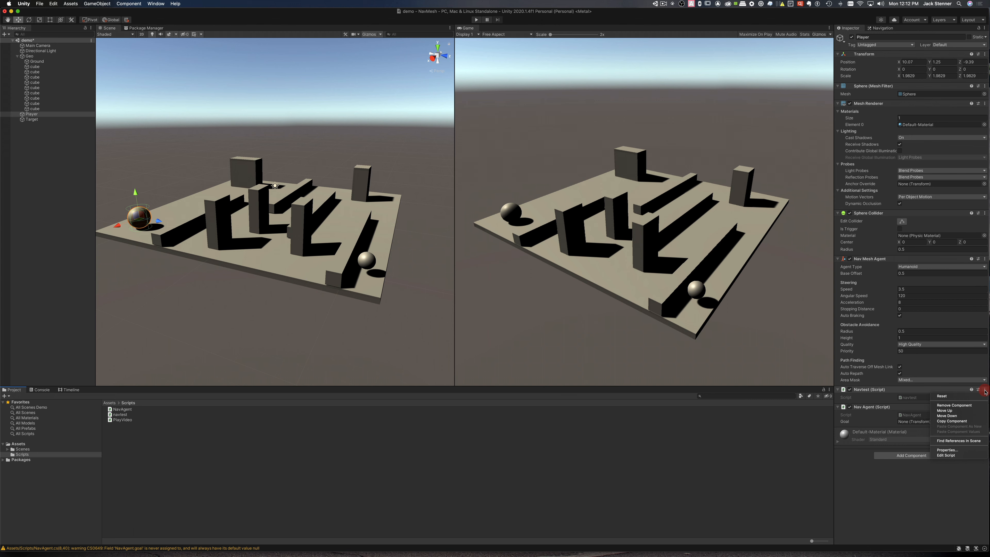
pyautogui.click(972, 406)
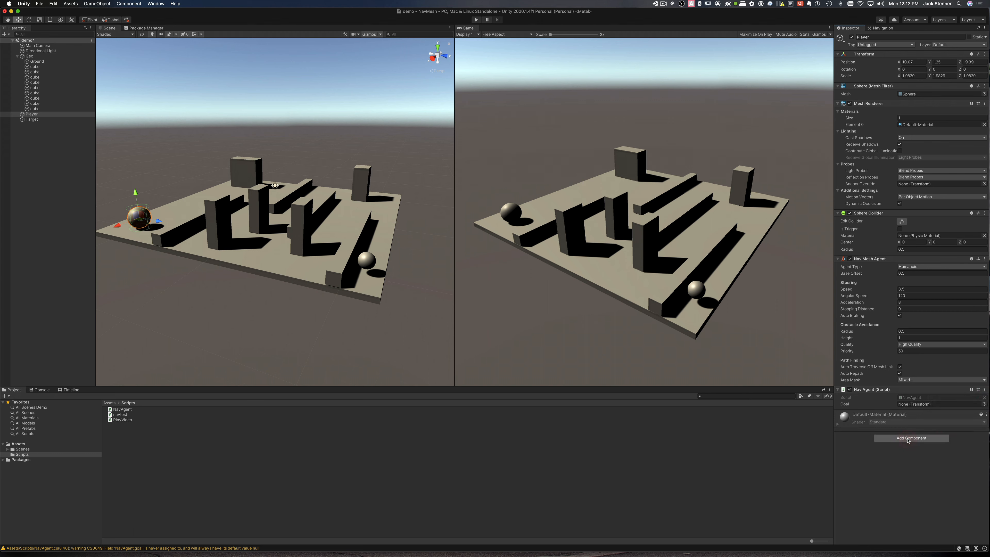
# Open the NavAgent script in Rider, close the navtest file, and examine the UnityEngine.AI import and the serialized goal Transform field.
pyautogui.click(915, 398)
pyautogui.doubleClick(915, 397)
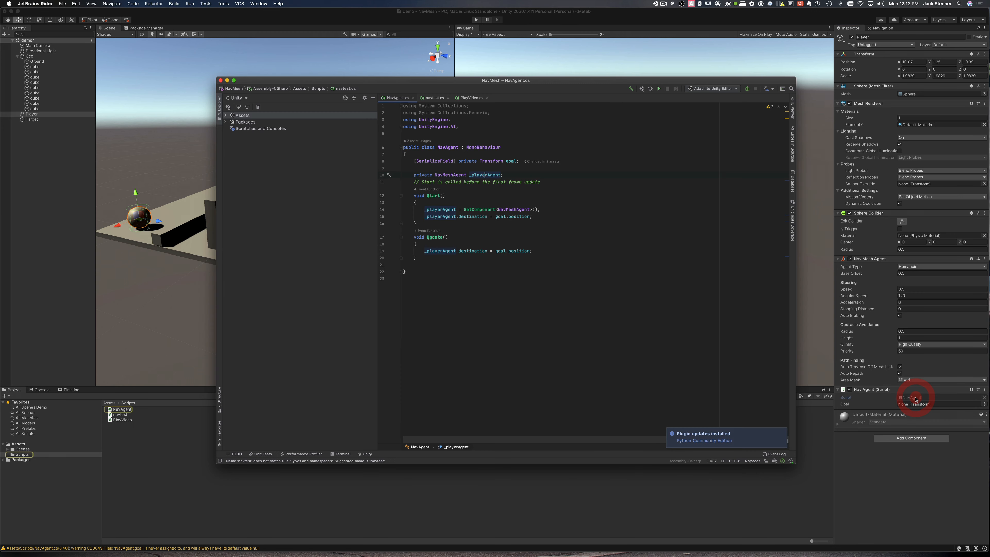
pyautogui.click(448, 98)
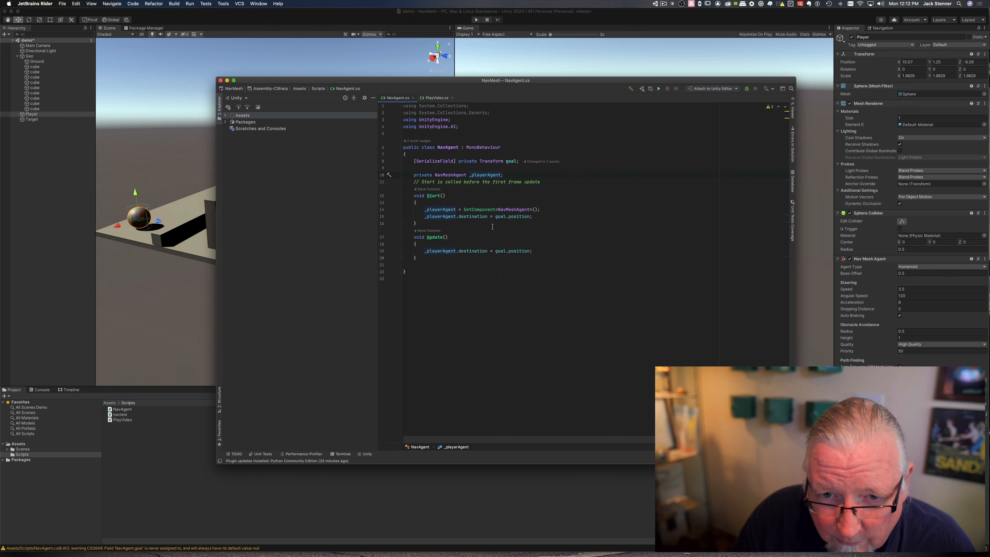
pyautogui.moveTo(437, 148); pyautogui.dragTo(403, 125)
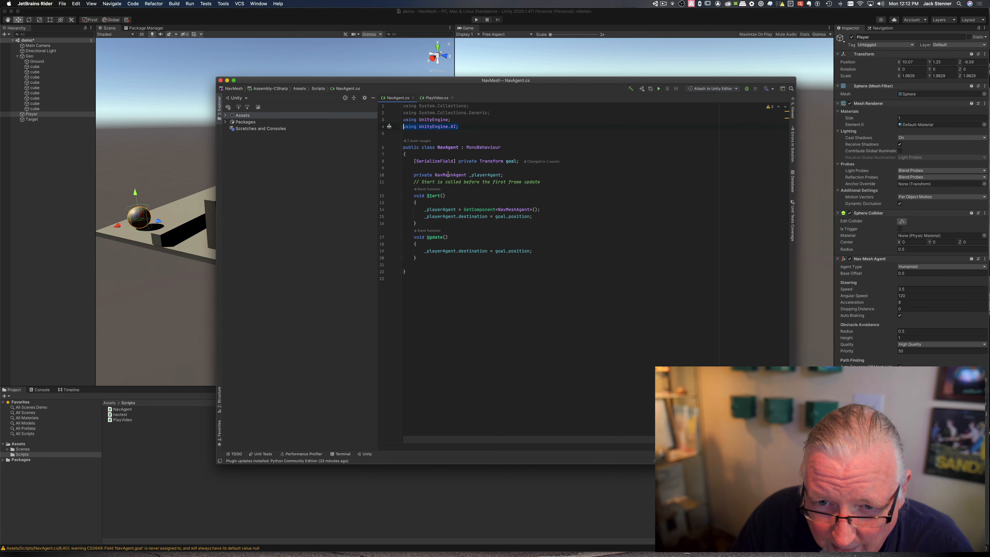
pyautogui.moveTo(412, 161); pyautogui.dragTo(454, 162)
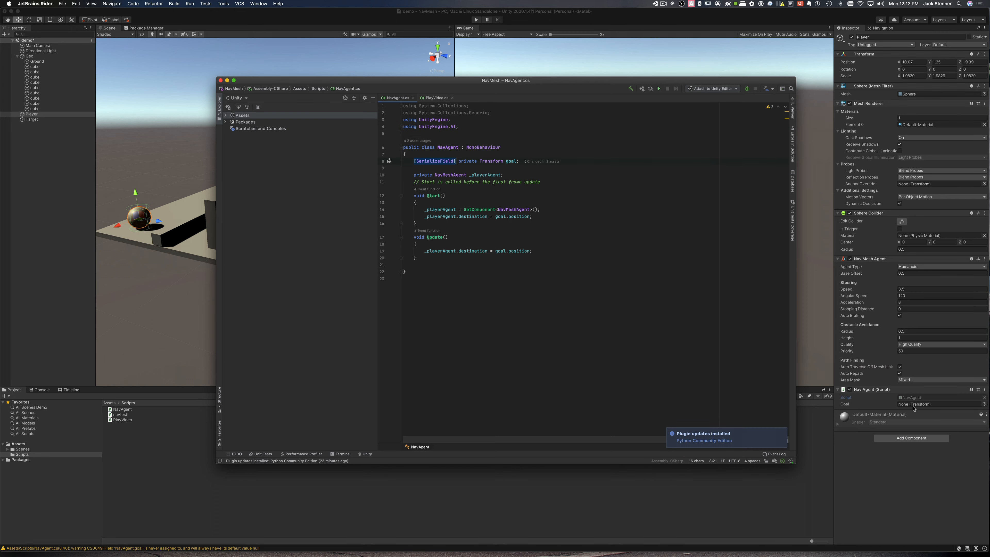
pyautogui.press('super+3')
pyautogui.moveTo(480, 161); pyautogui.dragTo(502, 161)
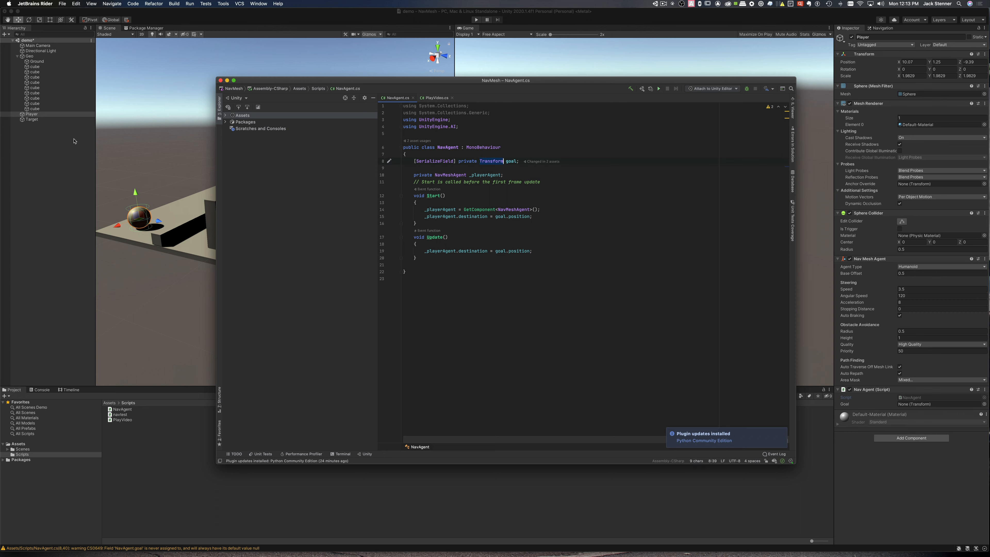
# Assign the Target object to the Goal field of the Player's Nav Agent script in Unity.
pyautogui.press('super')
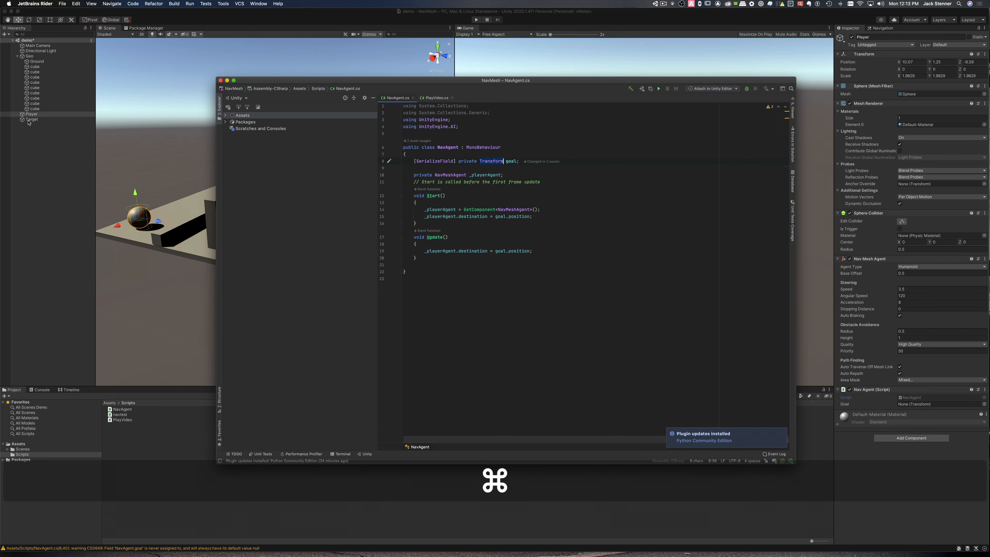
pyautogui.press('super+3')
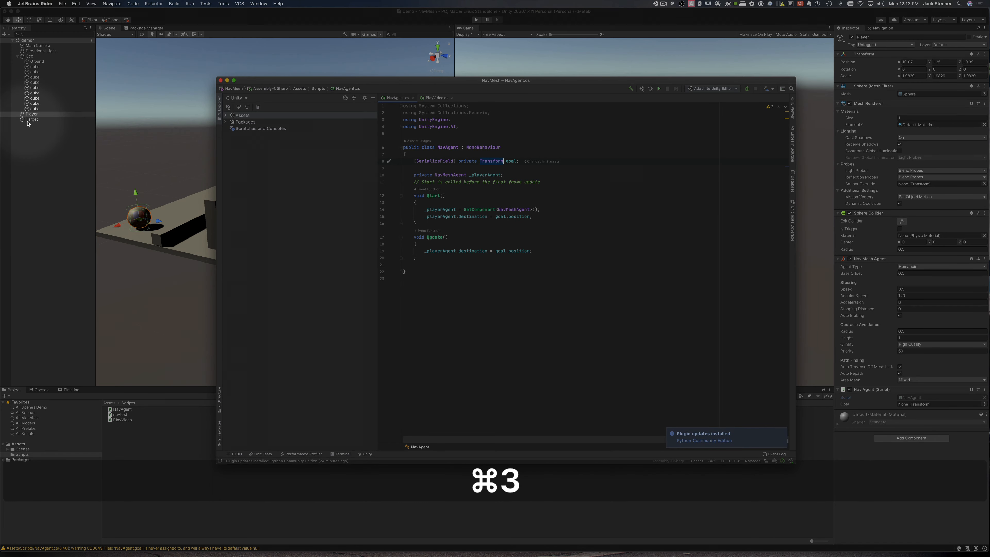
pyautogui.moveTo(29, 121); pyautogui.dragTo(917, 408)
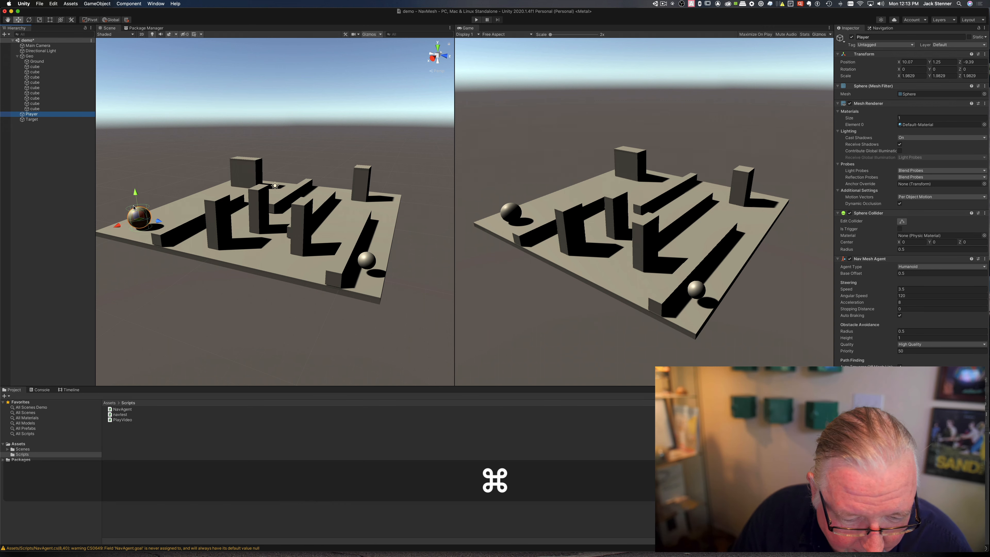
# Switch to the NavAgent script in Rider and examine the private NavMeshAgent _playerAgent field declaration.
pyautogui.press('super+3')
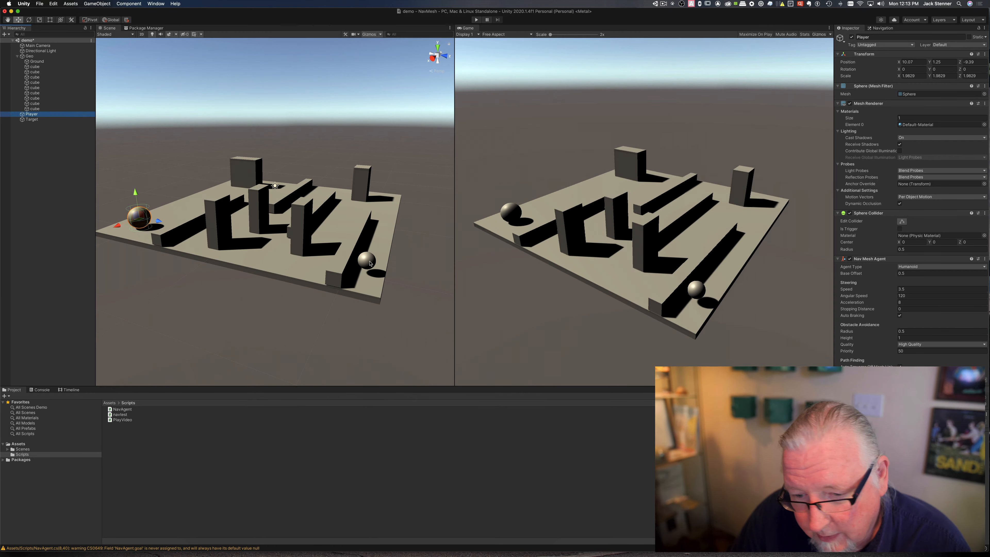
pyautogui.press('super+Tab')
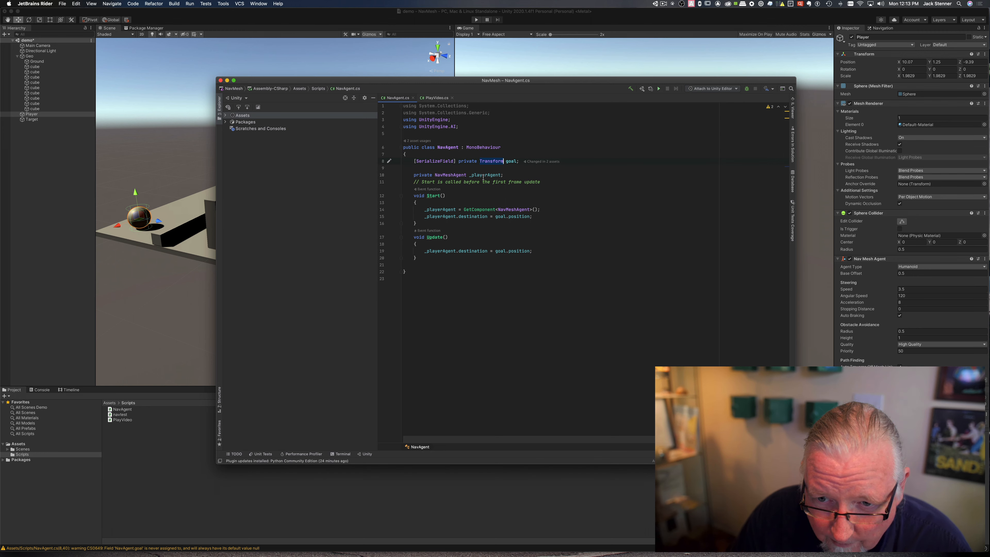
pyautogui.moveTo(414, 175); pyautogui.dragTo(433, 176)
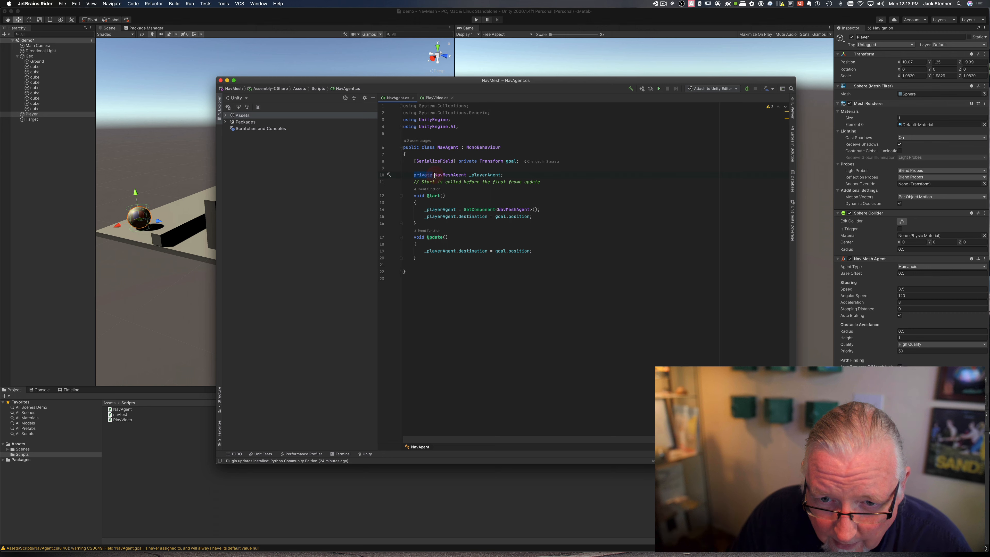
pyautogui.moveTo(446, 175); pyautogui.dragTo(457, 175)
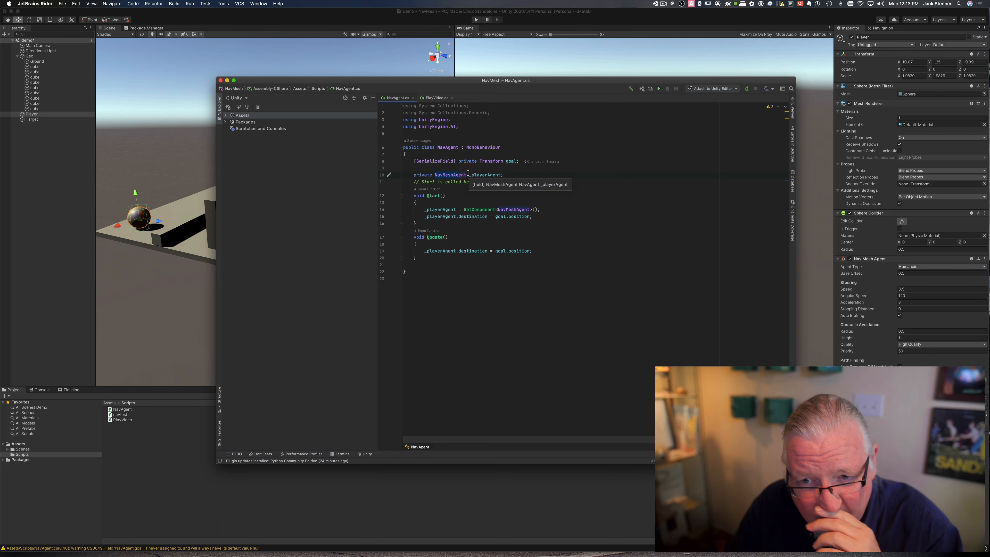
pyautogui.moveTo(468, 174); pyautogui.dragTo(498, 174)
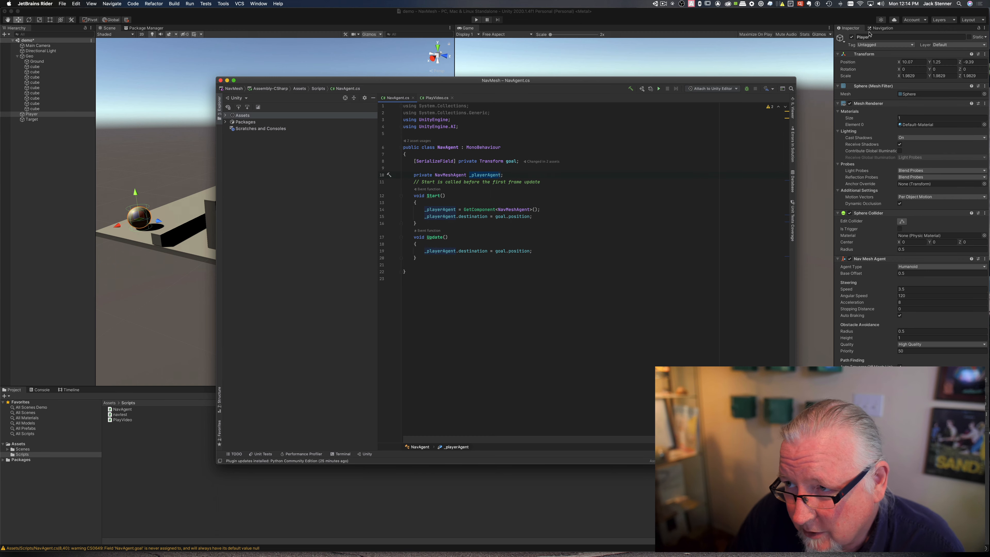
pyautogui.press('super+F1')
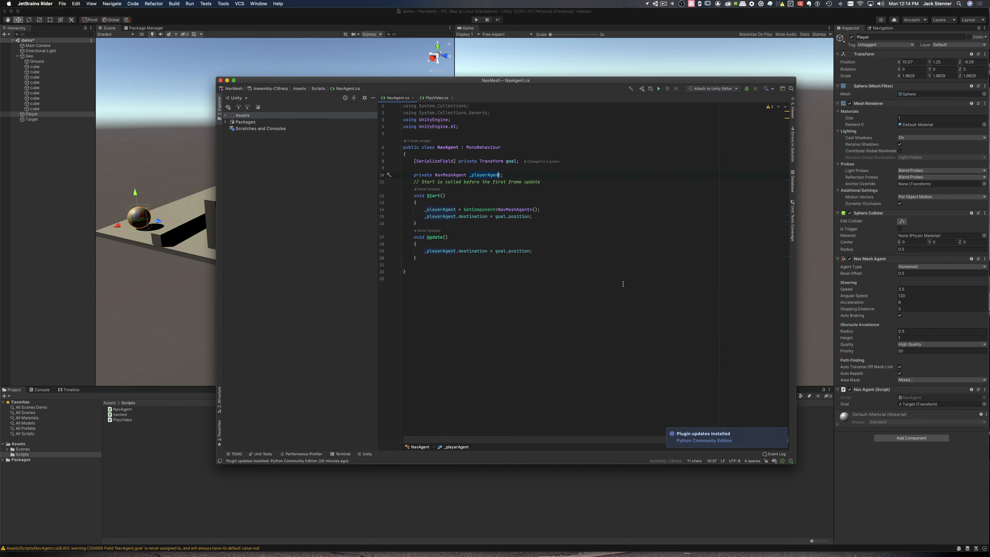
# Examine how Start gets the NavMeshAgent component and how Start and Update set _playerAgent.destination to goal.position.
pyautogui.click(430, 210)
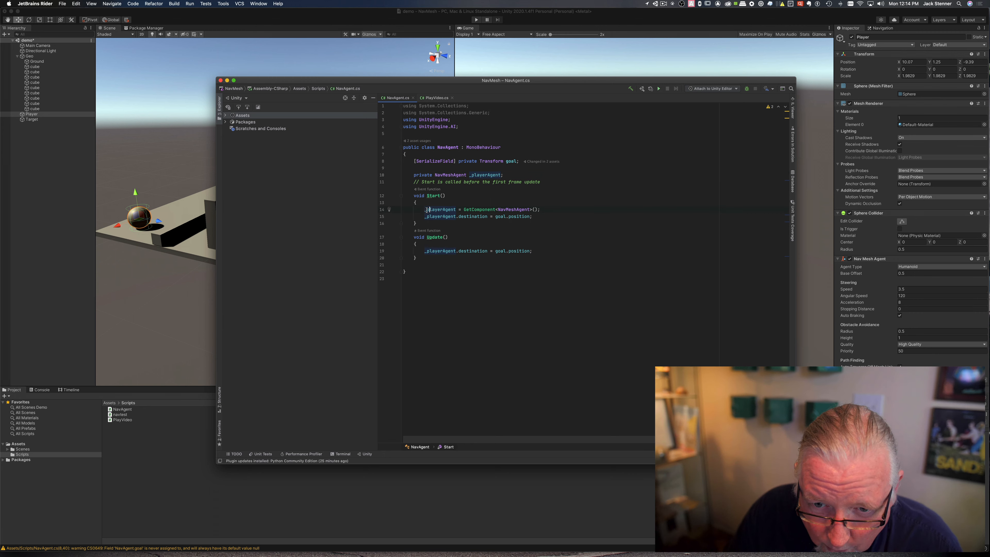
pyautogui.moveTo(452, 211)
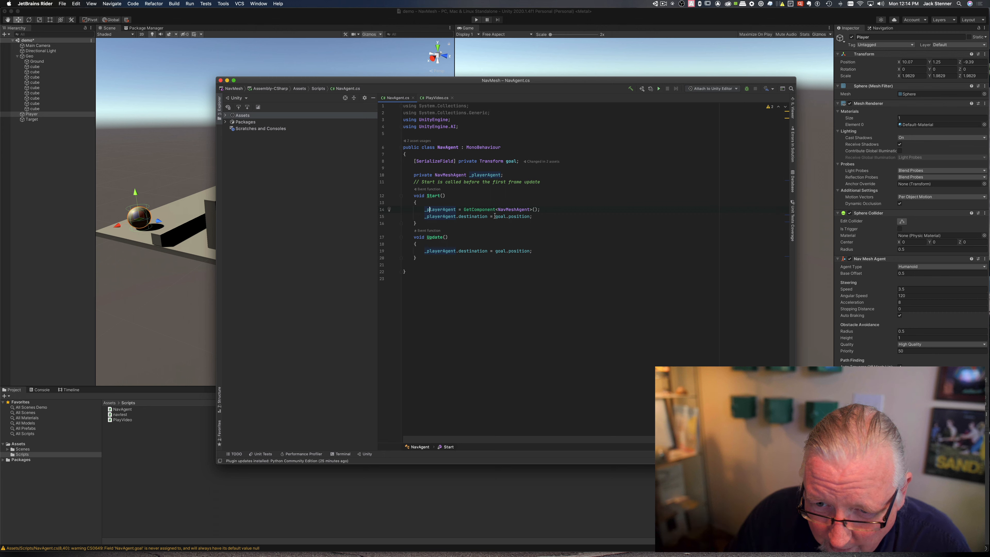
pyautogui.moveTo(503, 216); pyautogui.dragTo(530, 216)
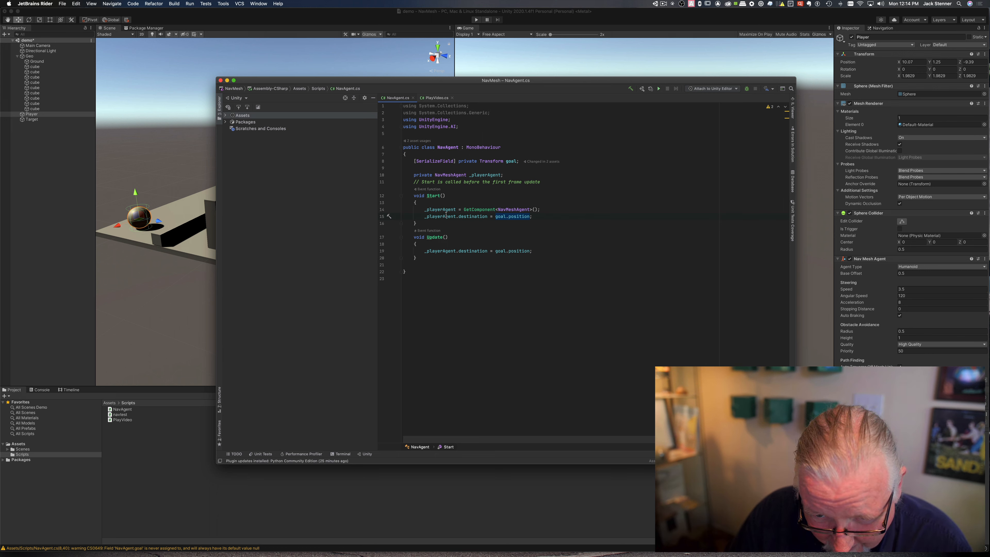
pyautogui.moveTo(479, 219)
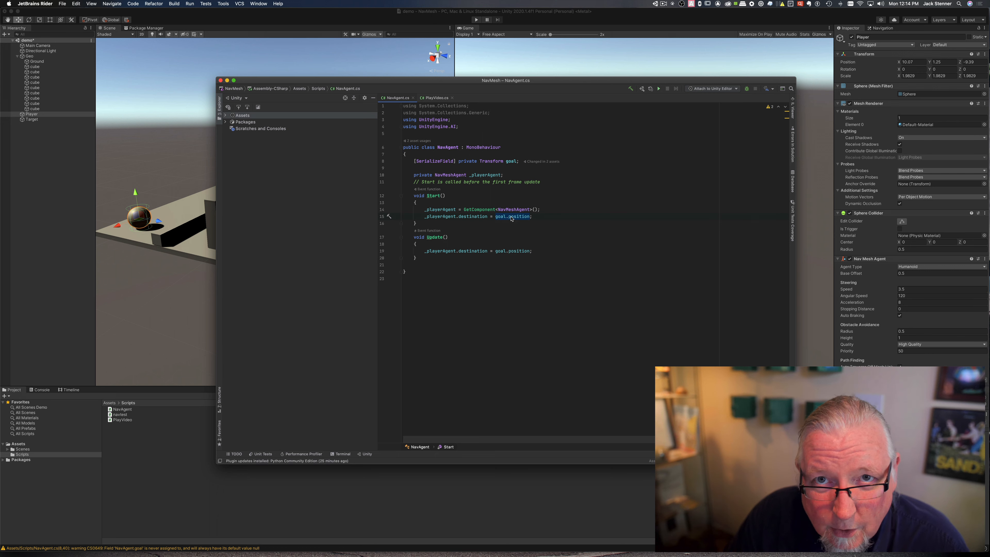
pyautogui.moveTo(511, 219)
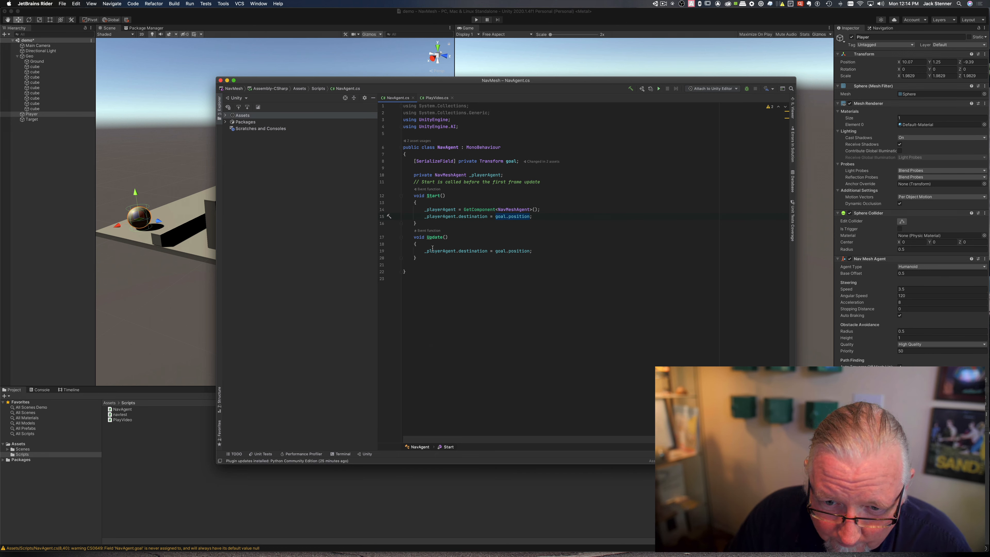
pyautogui.moveTo(421, 261); pyautogui.dragTo(403, 247)
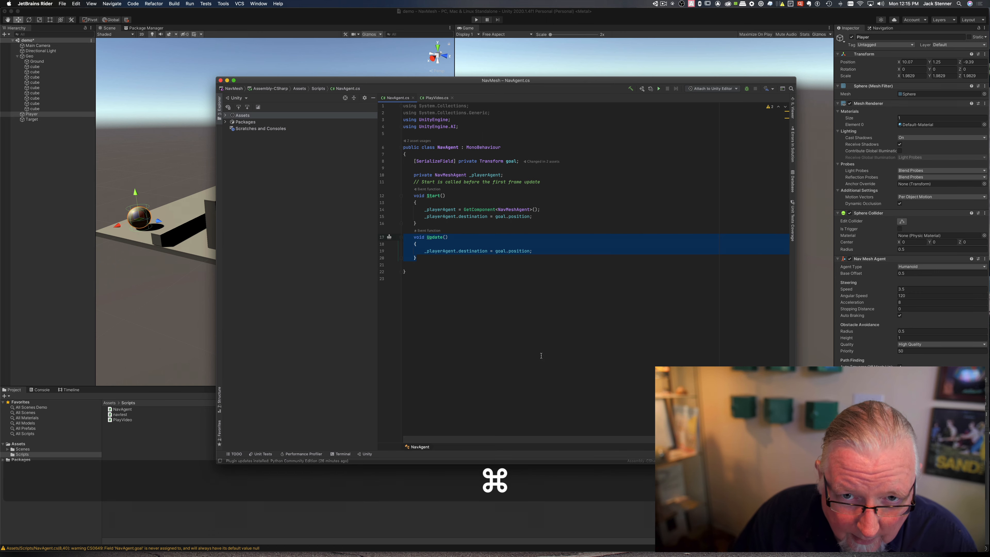
# Switch back to Unity, save the demo scene and run it in Play mode.
pyautogui.press('super+Tab')
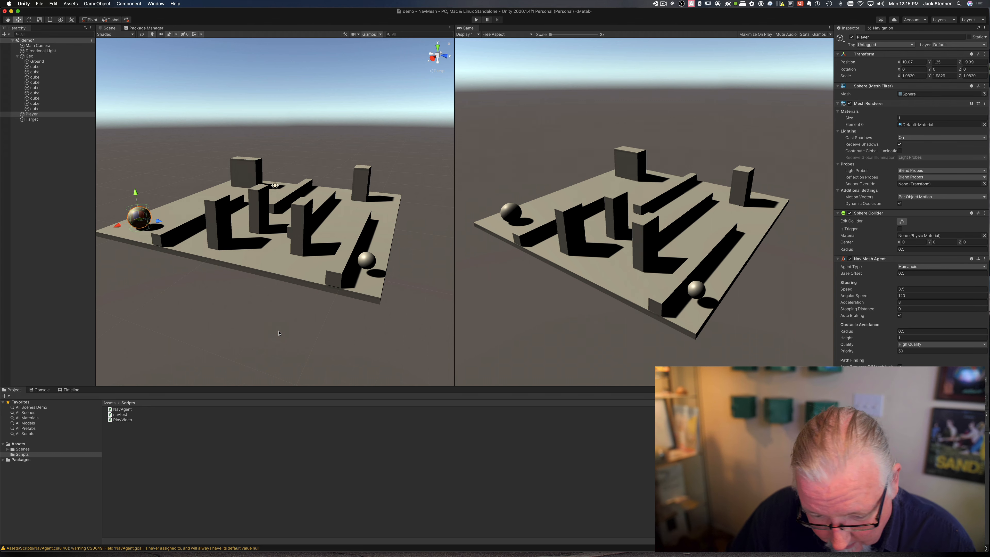
pyautogui.press('super+s')
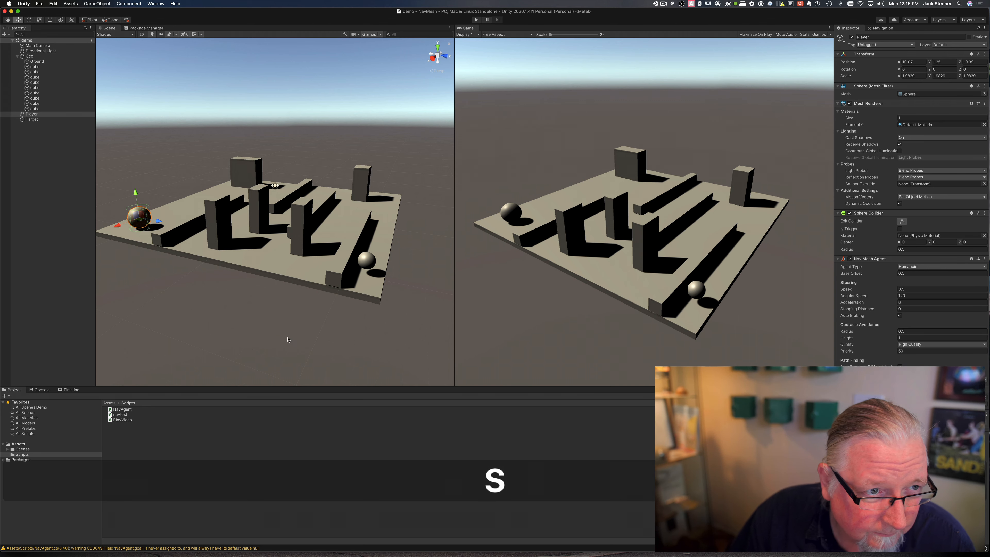
pyautogui.click(476, 20)
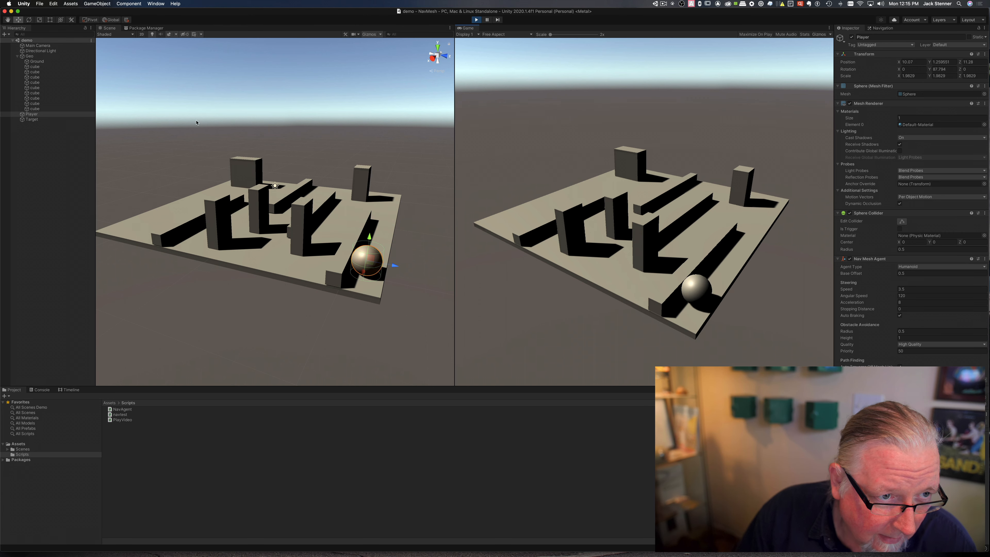
# Test the Player's pursuit by moving the Target around the obstacles and beyond the ground's far edge to about X 0.85, Z 14.85, and exit Play mode.
pyautogui.click(35, 122)
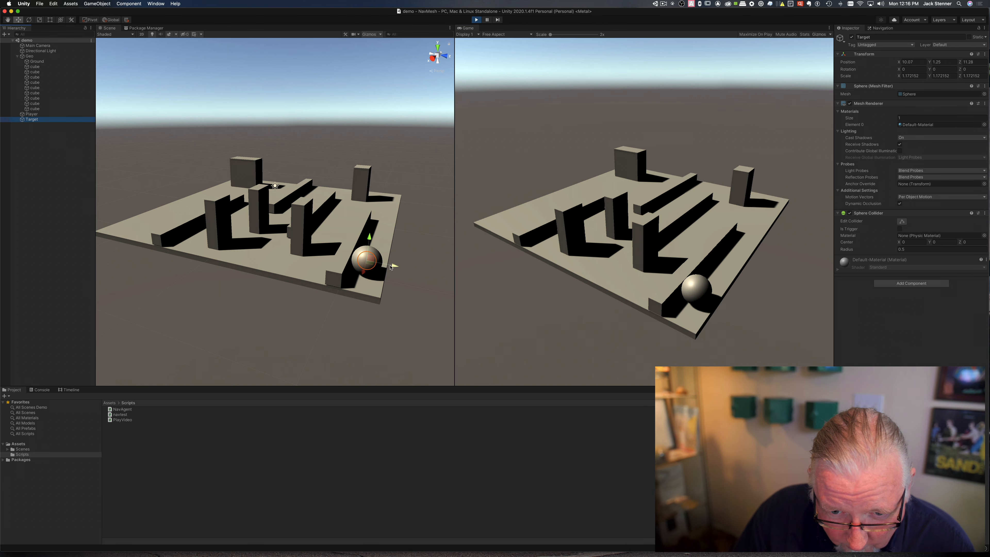
pyautogui.moveTo(394, 267); pyautogui.dragTo(182, 253)
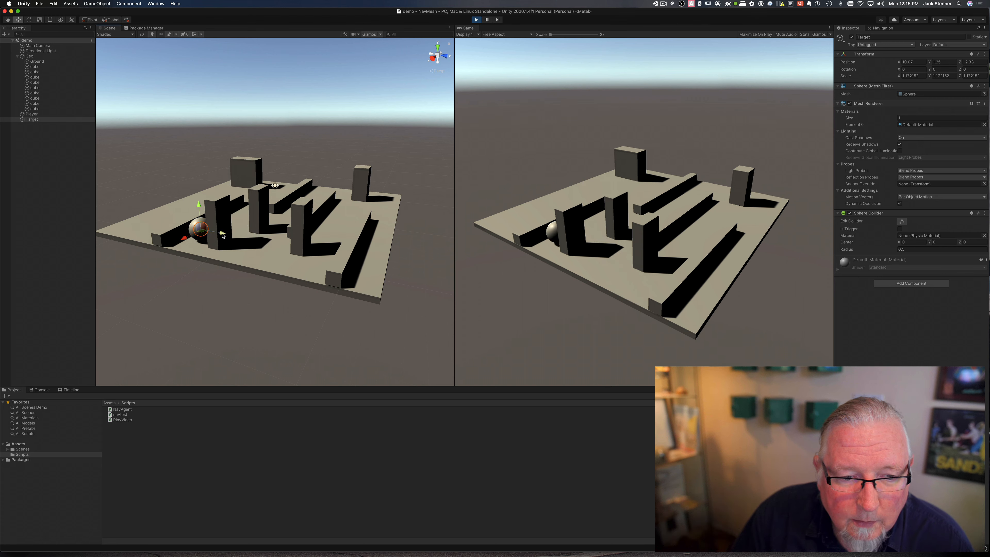
pyautogui.moveTo(222, 234); pyautogui.dragTo(164, 229)
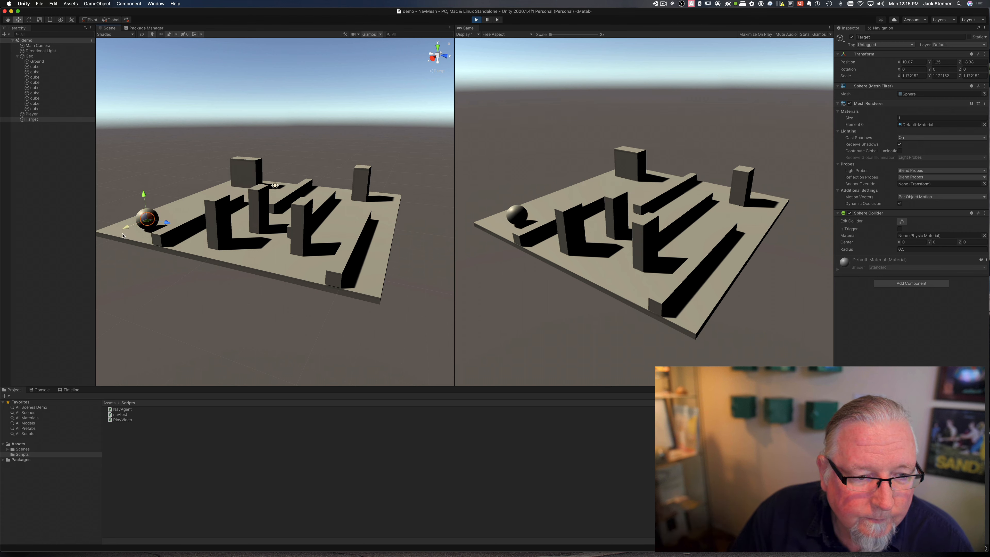
pyautogui.moveTo(123, 236); pyautogui.dragTo(201, 197)
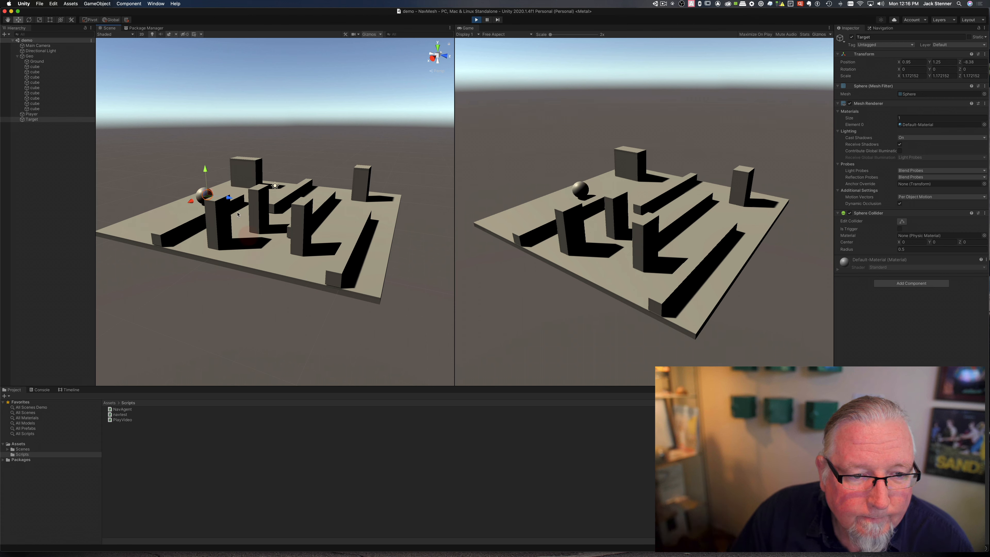
pyautogui.moveTo(229, 199); pyautogui.dragTo(387, 230)
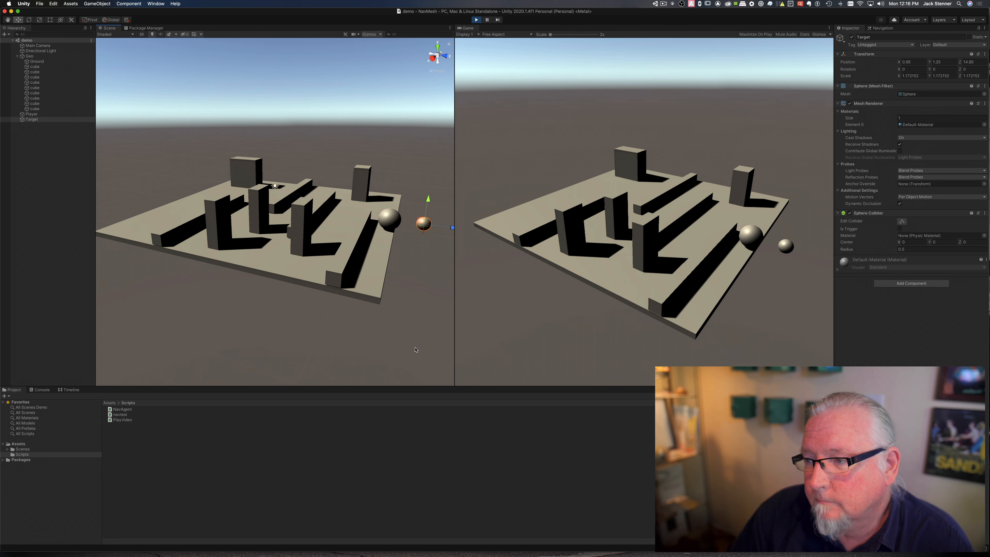
pyautogui.click(476, 19)
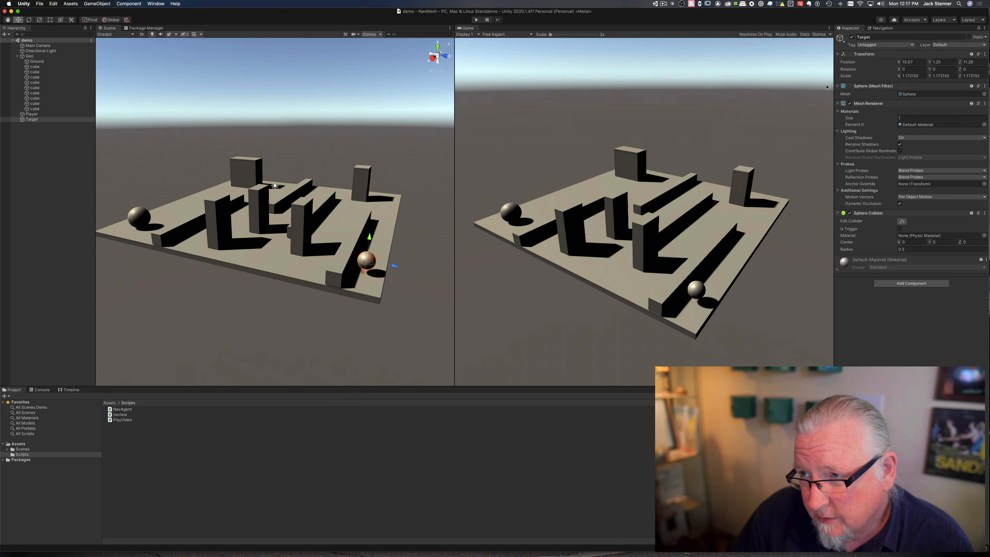
# Display the Navigation agent settings and the baked NavMesh overlay in the scene.
pyautogui.click(882, 28)
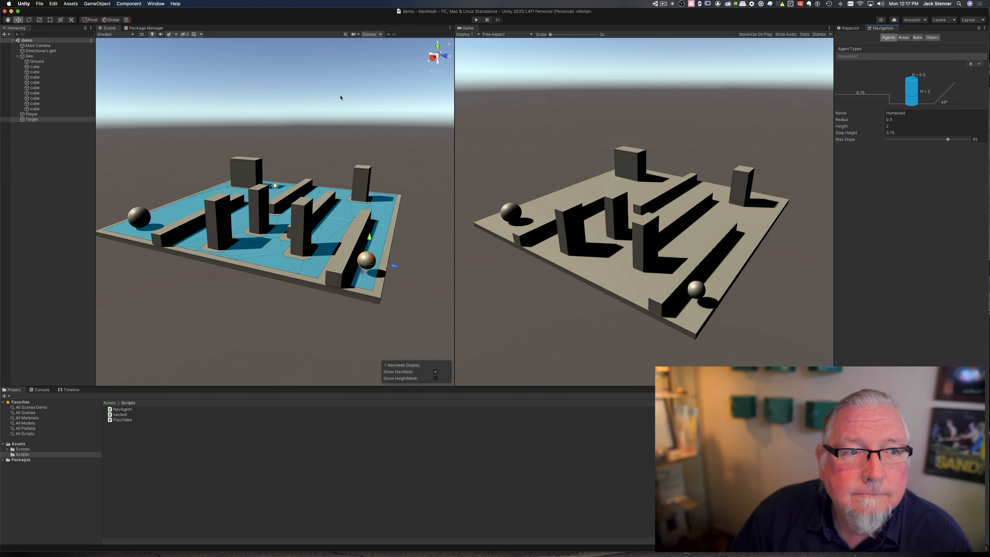
pyautogui.click(663, 4)
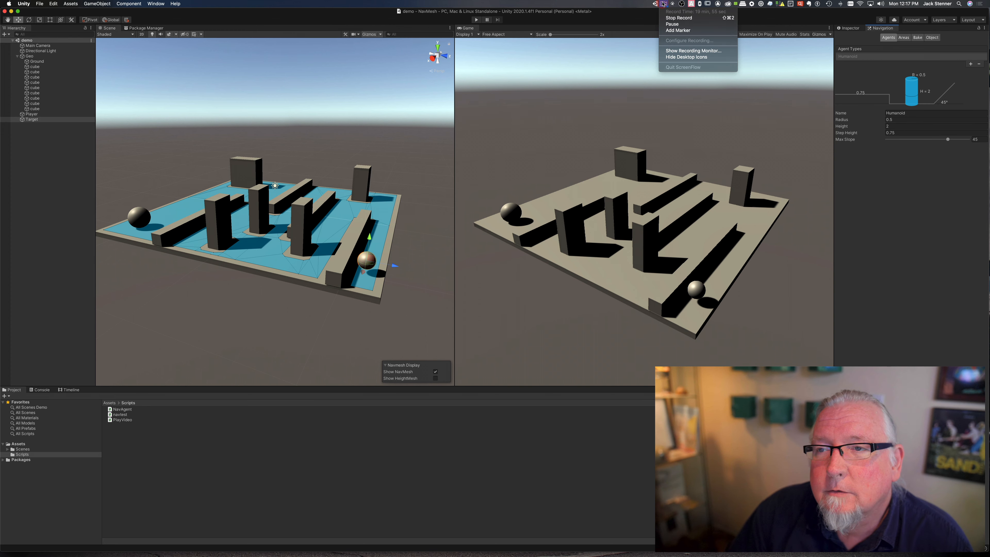